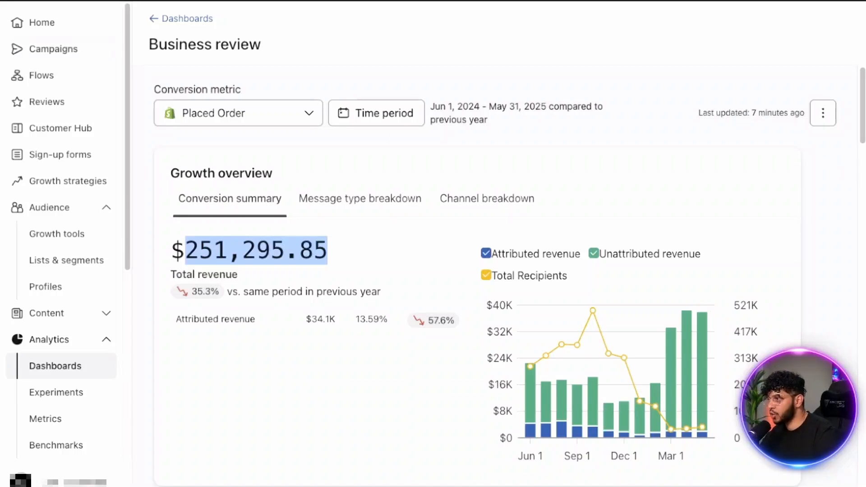
- Examine the monthly attributed revenue, unattributed revenue and total recipients in the Growth overview chart
mouse_move(593, 402)
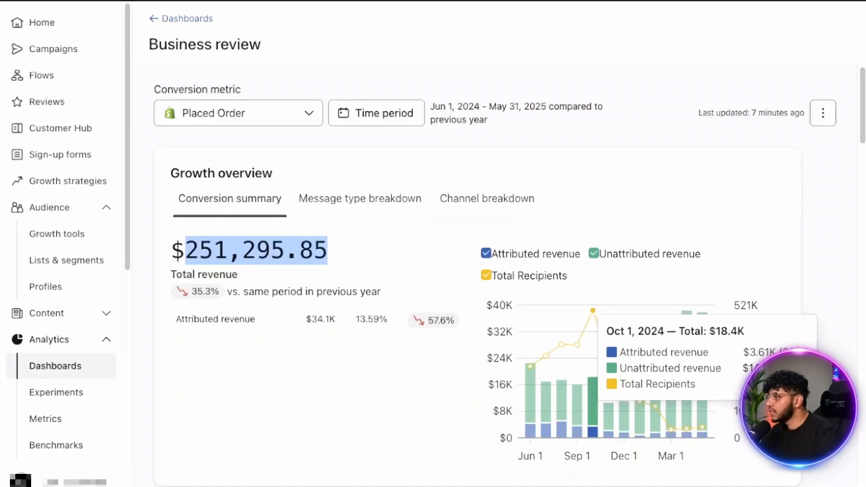
mouse_move(531, 407)
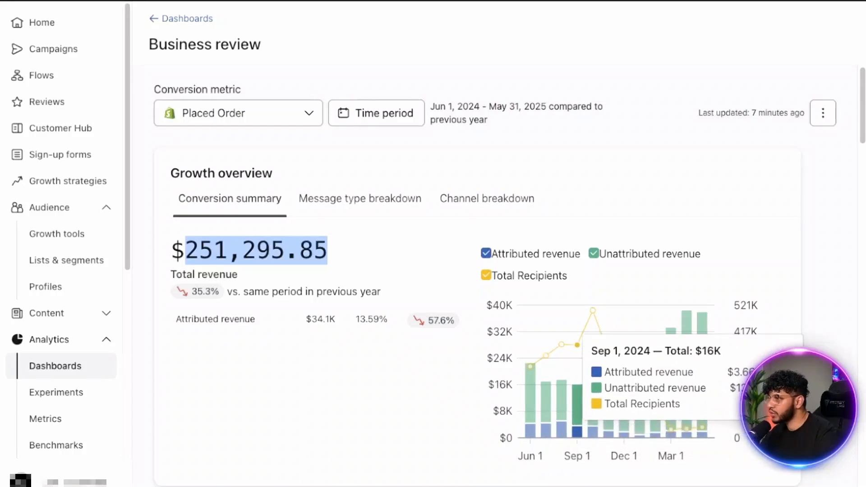
mouse_move(609, 354)
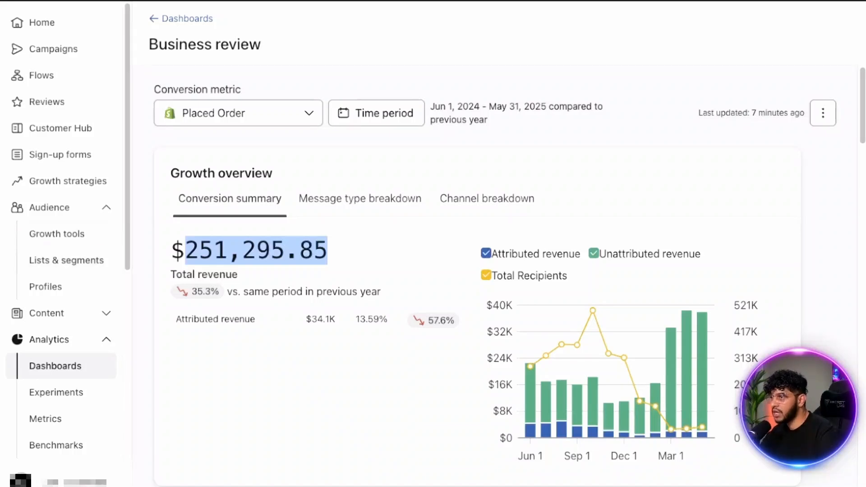
- Page through all the account's lists and segments, examining their names, types, member counts and creation dates
click(66, 261)
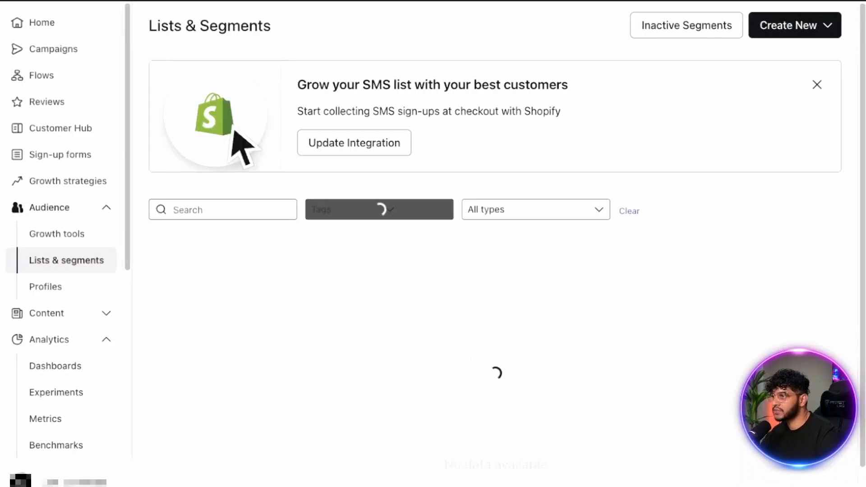
scroll(497, 244, down, 3)
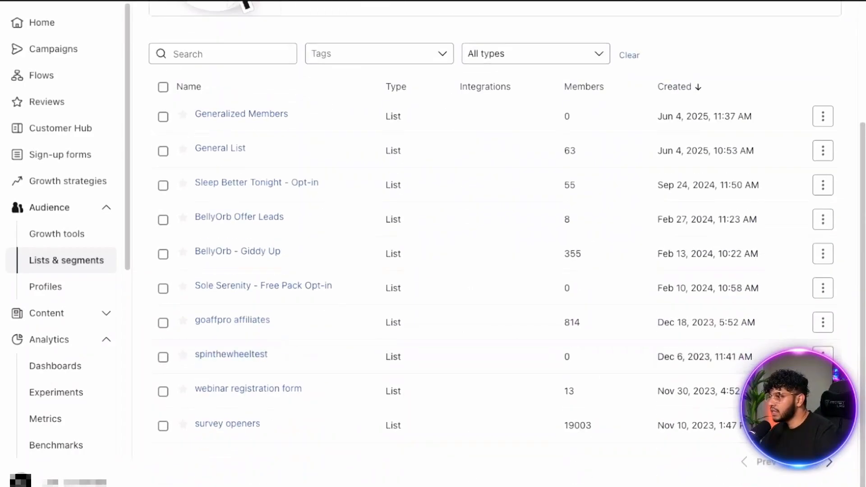
click(814, 463)
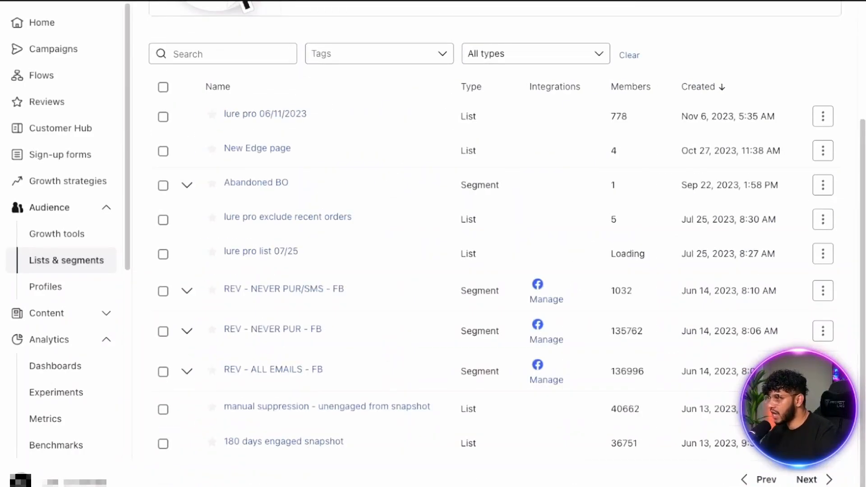
scroll(496, 244, down, 1)
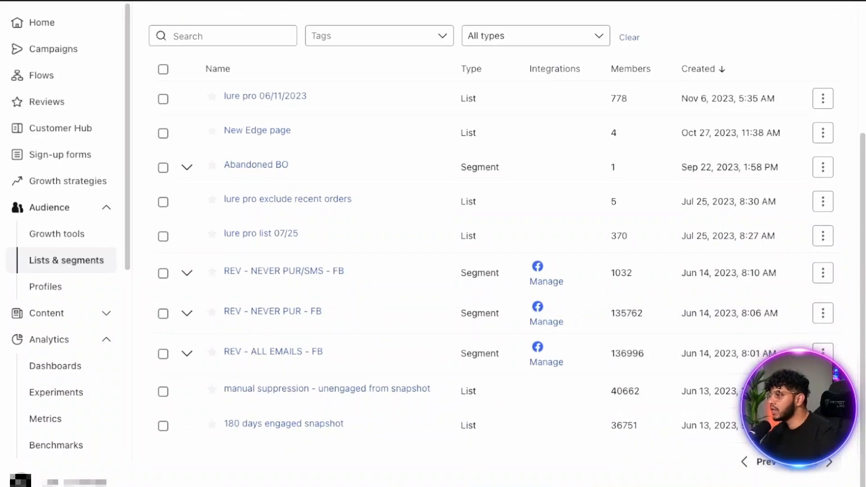
click(830, 463)
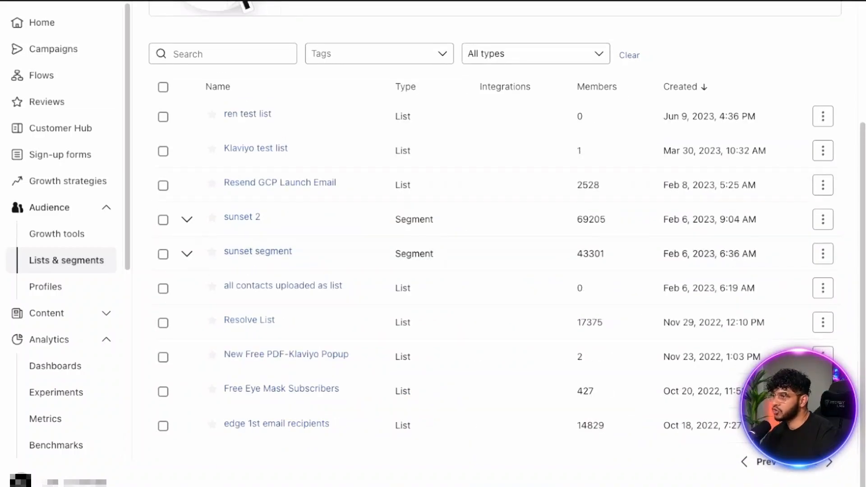
click(830, 463)
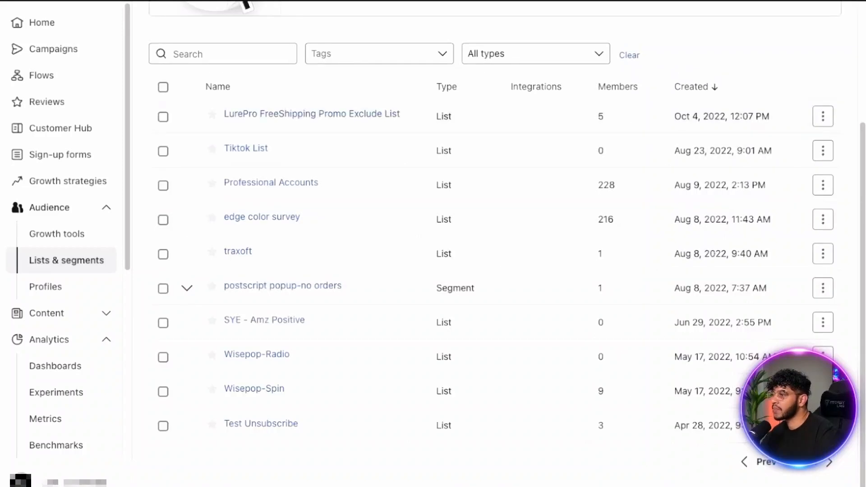
click(829, 463)
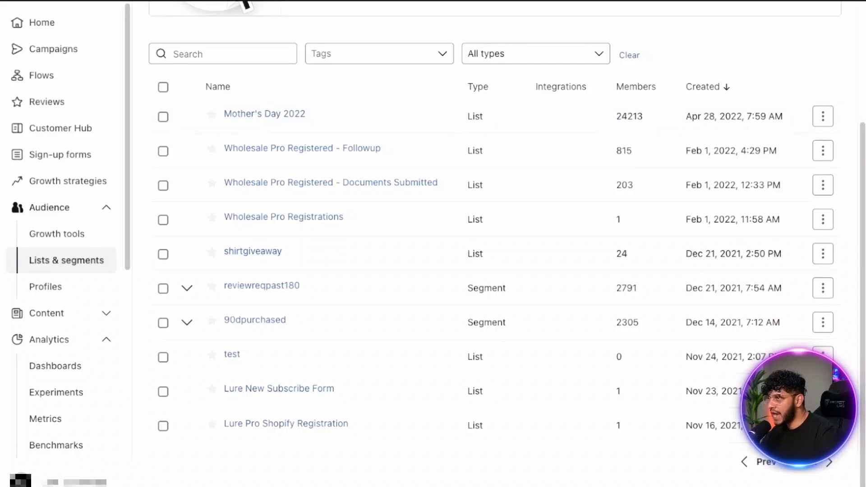
click(830, 463)
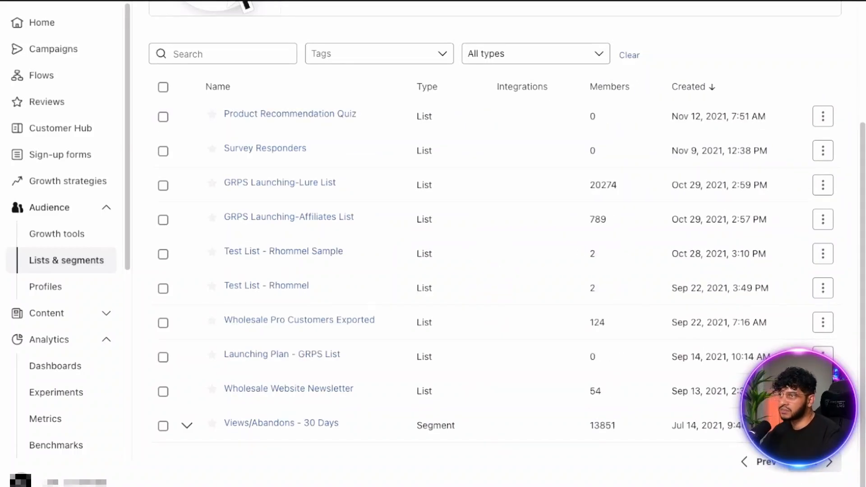
click(824, 463)
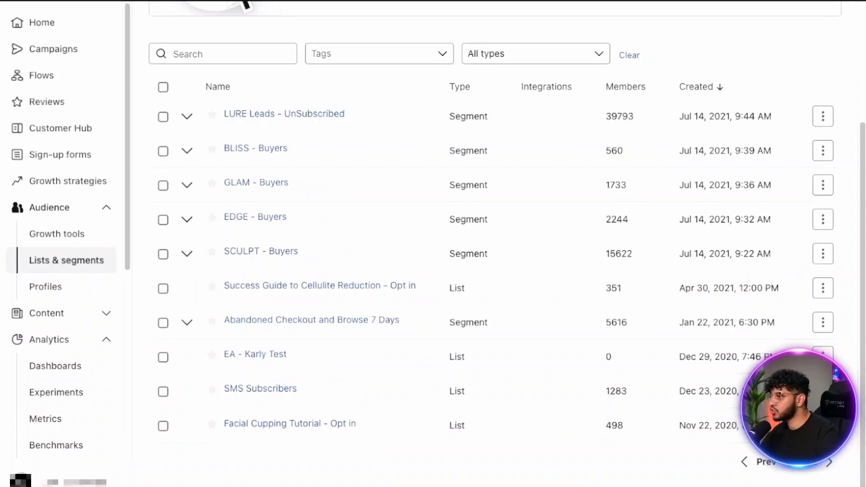
click(823, 463)
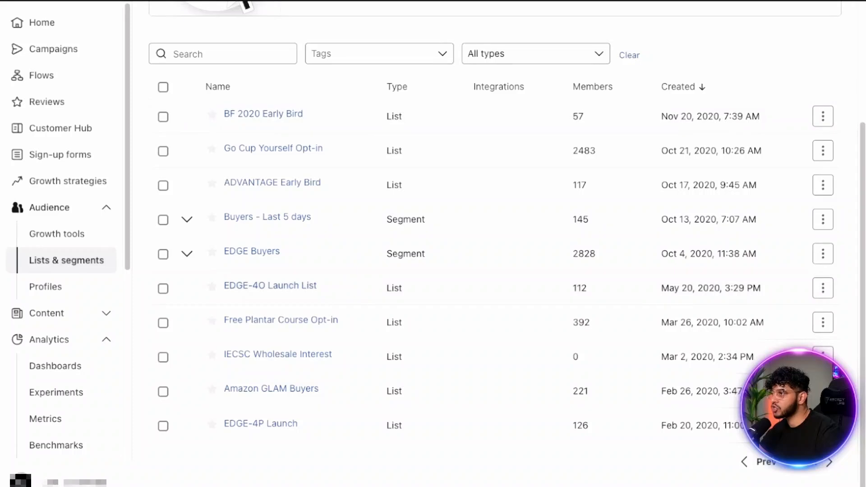
click(829, 462)
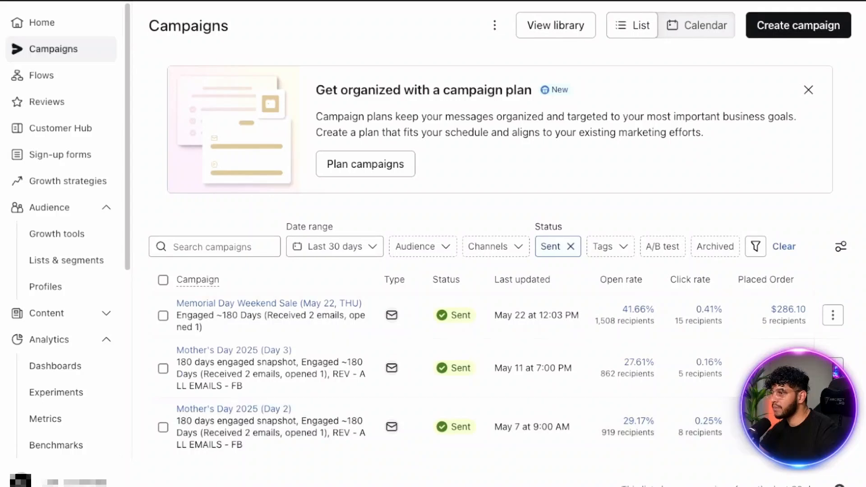
- Check the date range options available for the sent campaigns
click(335, 246)
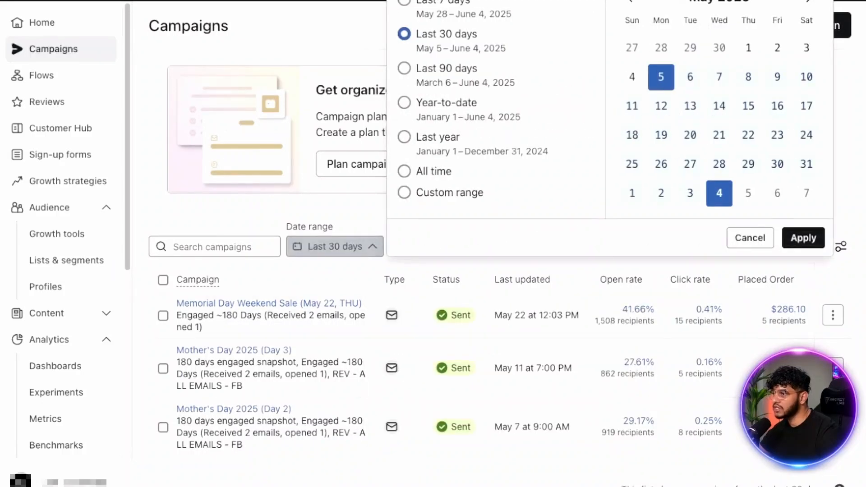
click(335, 247)
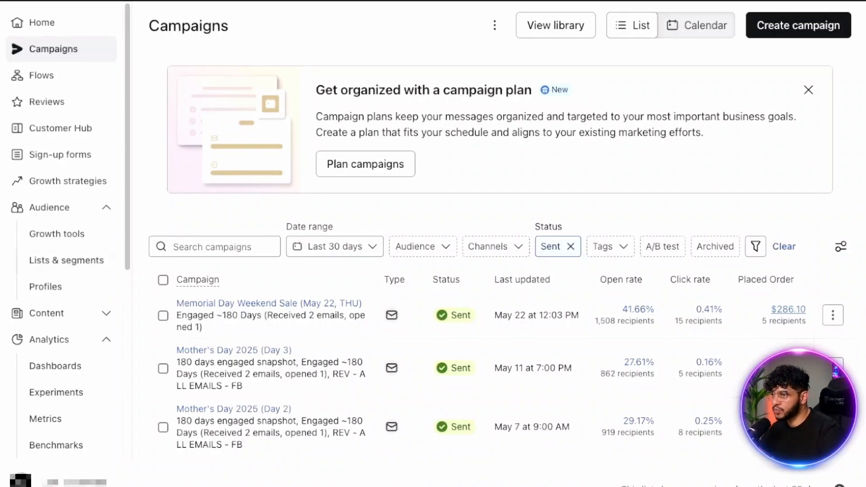
- Return to the lists and segments and look through the first three pages for engaged and sunset audiences
click(66, 261)
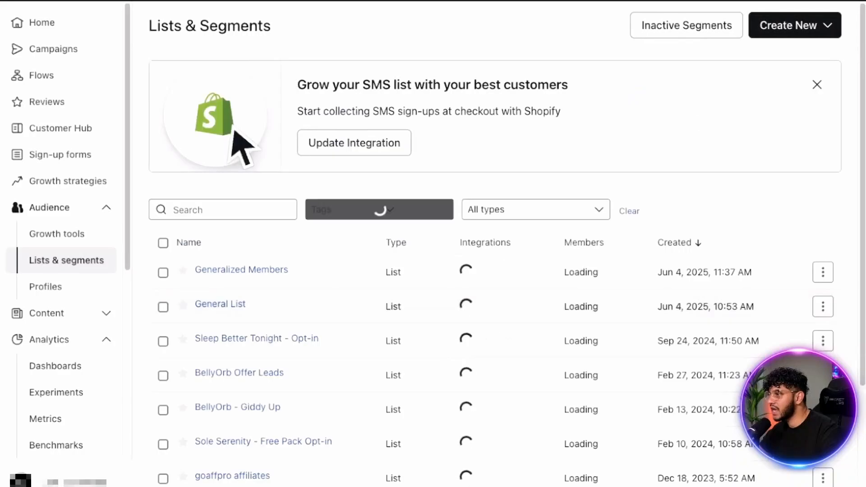
scroll(496, 271, down, 3)
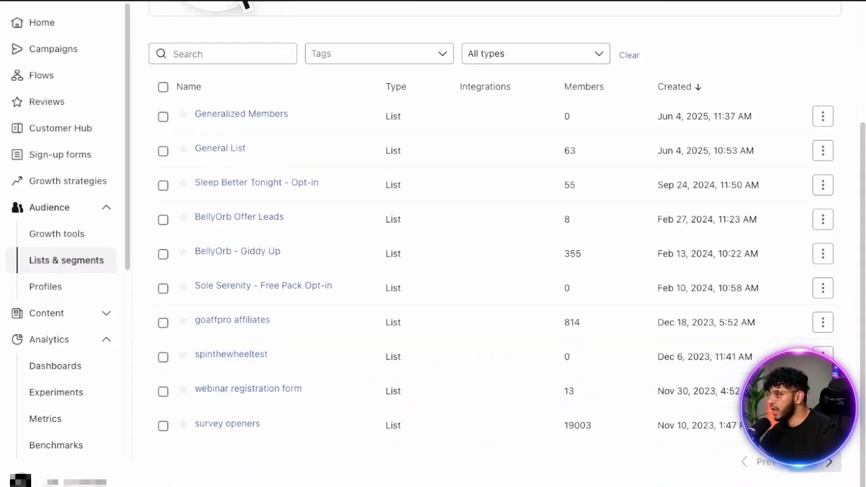
click(812, 463)
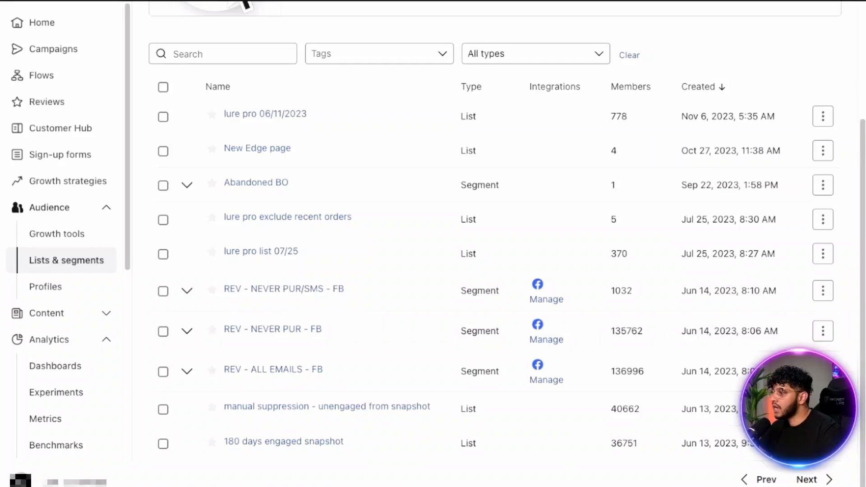
click(807, 480)
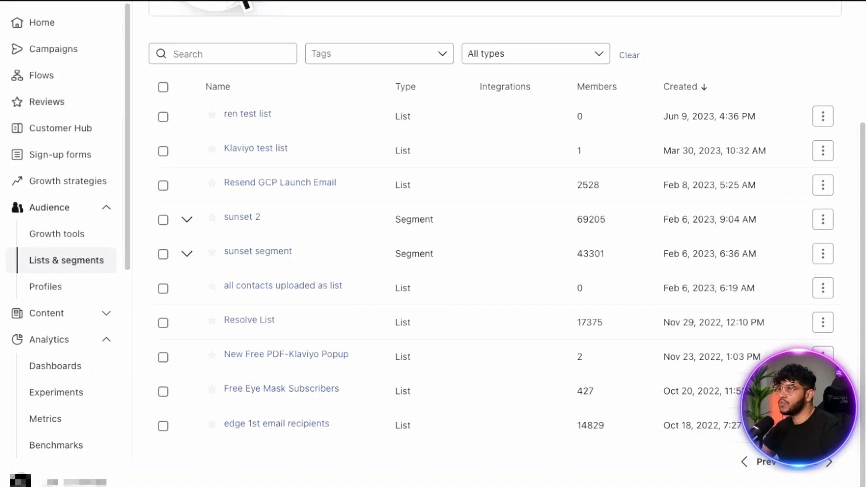
- Filter the sent campaigns to the last 90 days and review their open rates, click rates and placed orders
click(53, 49)
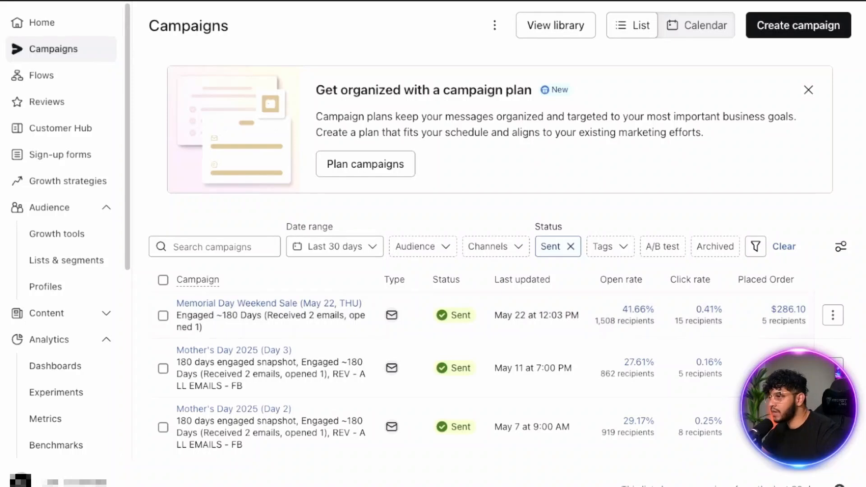
click(335, 247)
click(404, 68)
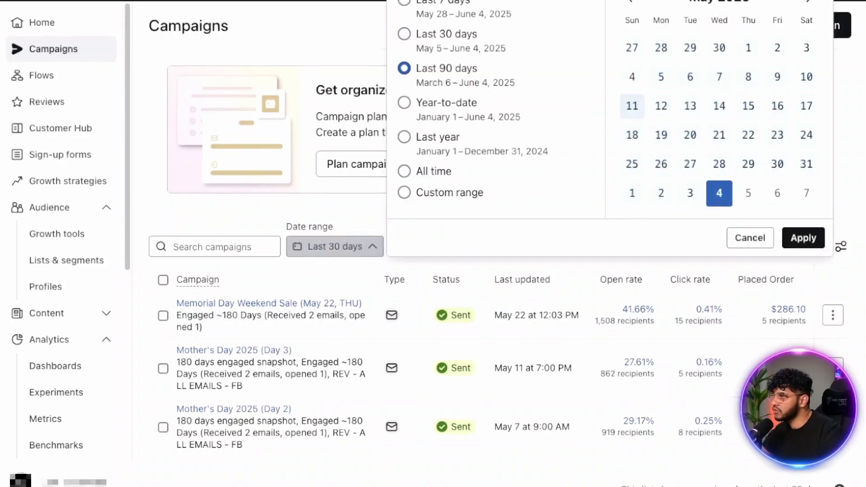
click(804, 237)
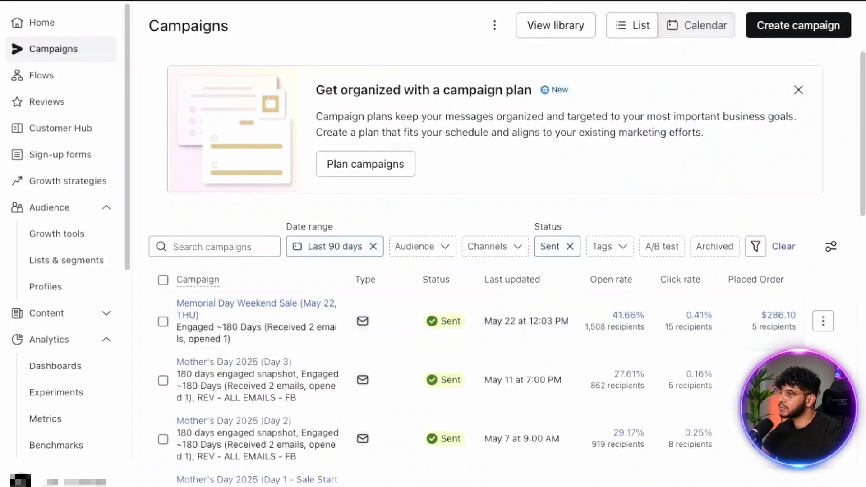
scroll(497, 271, down, 10)
scroll(496, 271, down, 6)
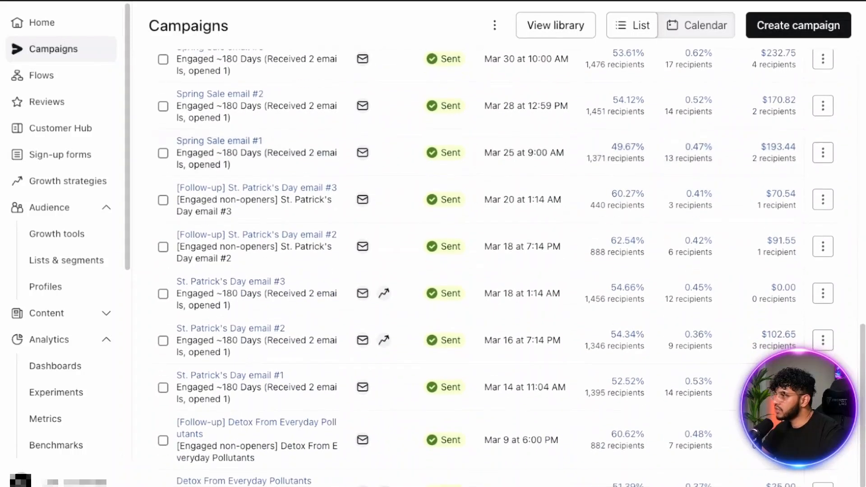
scroll(496, 270, up, 15)
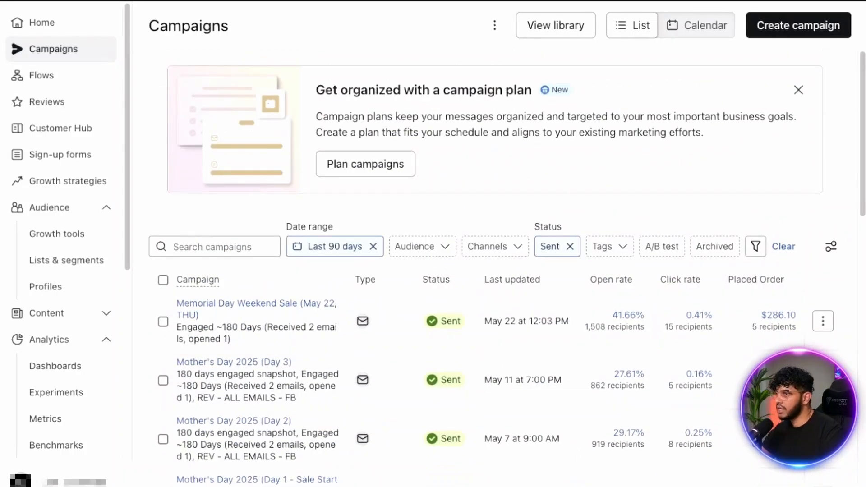
- Go to the flows overview and set its metric time period to Last 30 days
click(41, 75)
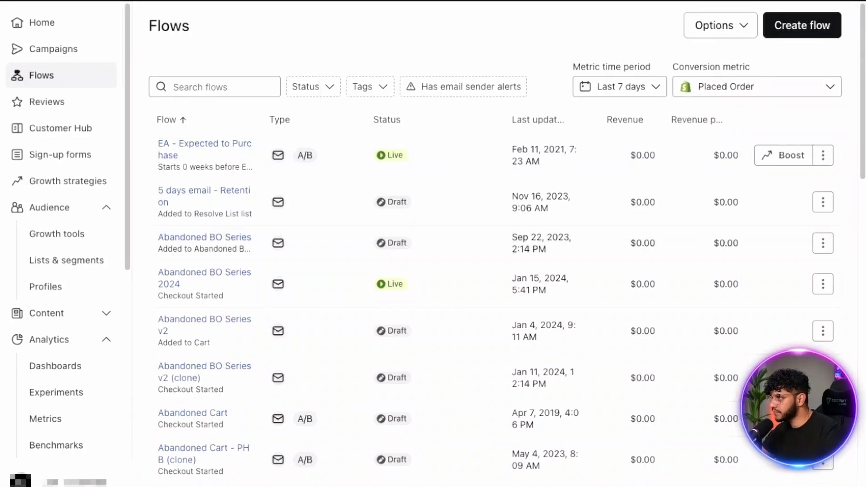
scroll(496, 271, down, 5)
scroll(497, 271, up, 5)
click(620, 86)
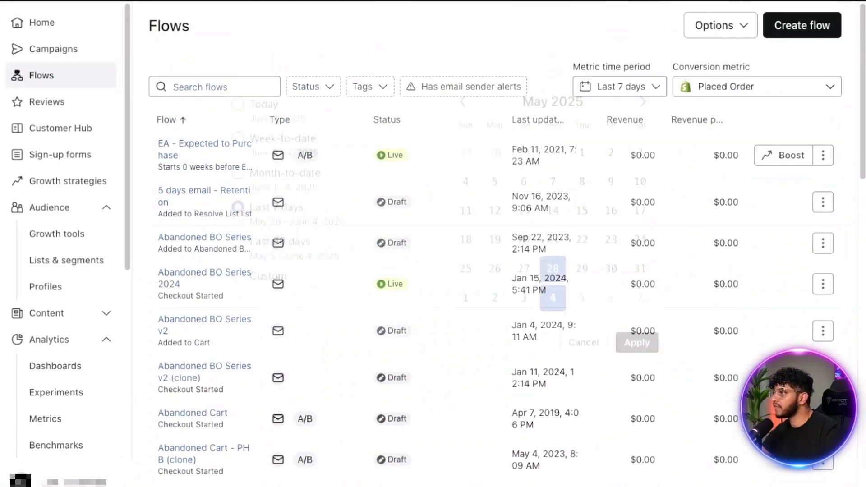
click(284, 194)
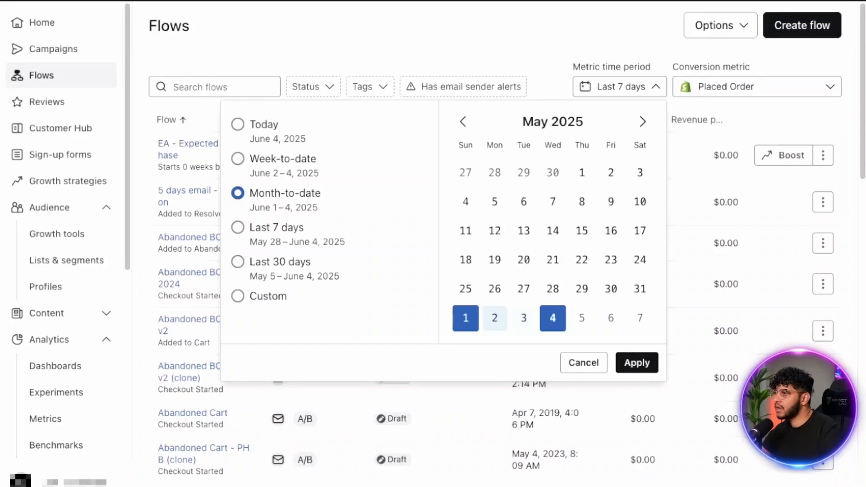
click(237, 262)
click(637, 363)
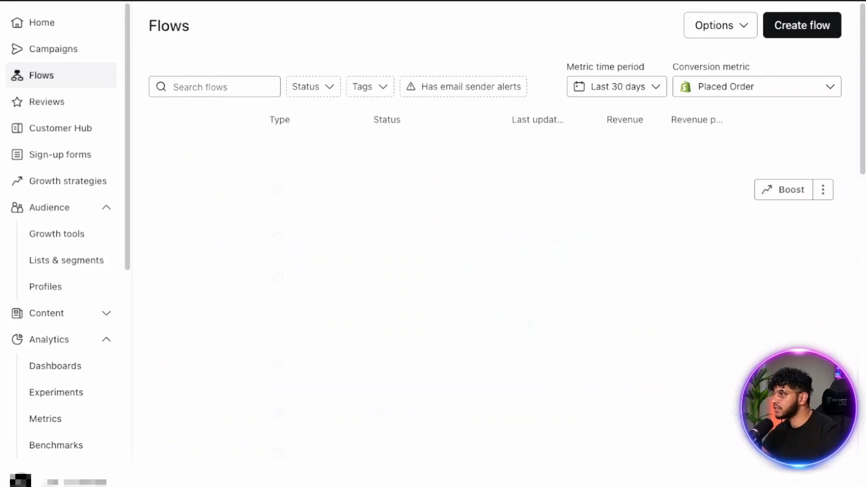
- Review the status and revenue of each flow on the first page of the flows list
scroll(497, 271, down, 15)
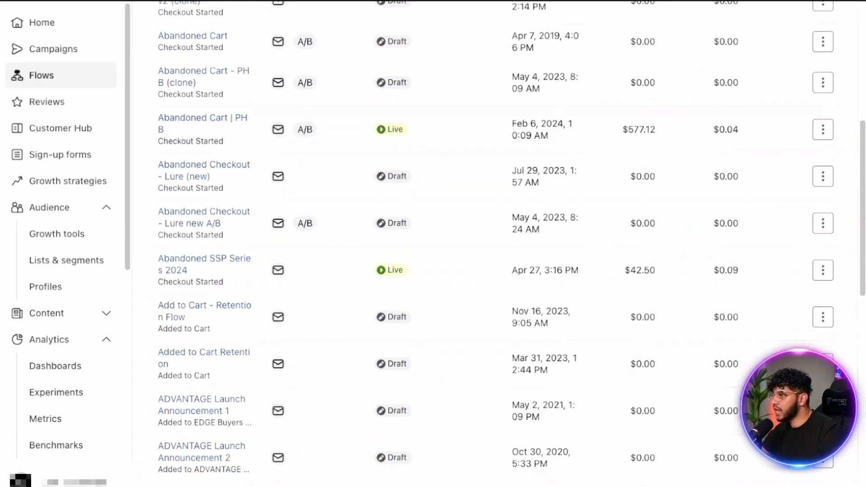
scroll(496, 271, down, 5)
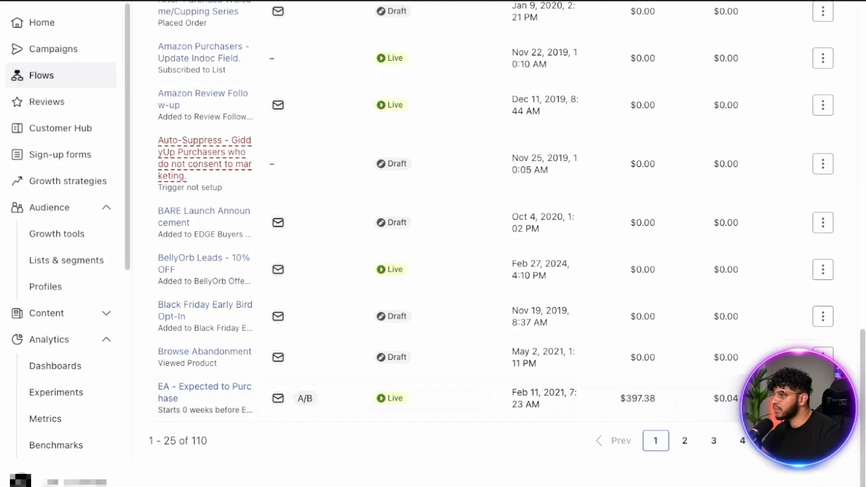
scroll(496, 270, up, 20)
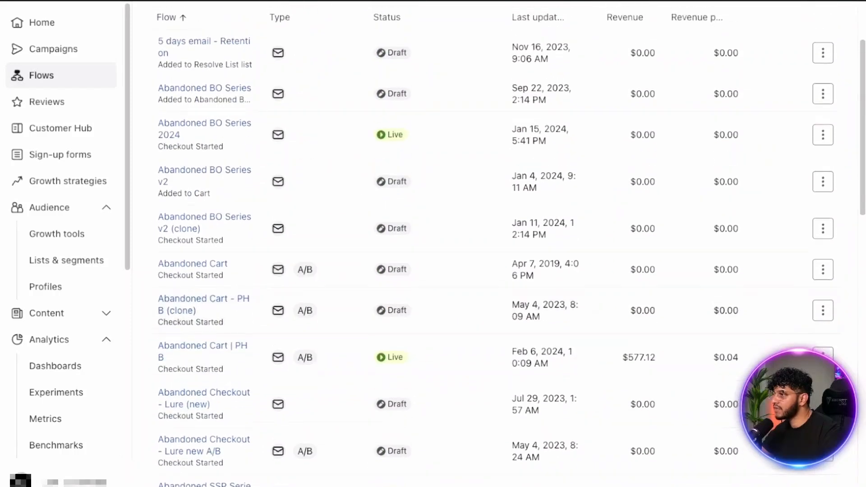
scroll(496, 270, up, 3)
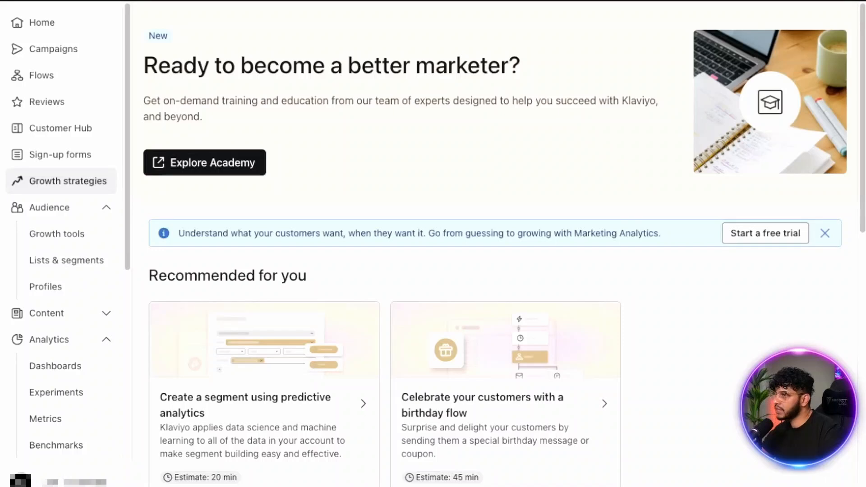
- Look through the recommended strategies, learning resources and live training sessions on the Growth strategies page
scroll(497, 244, down, 5)
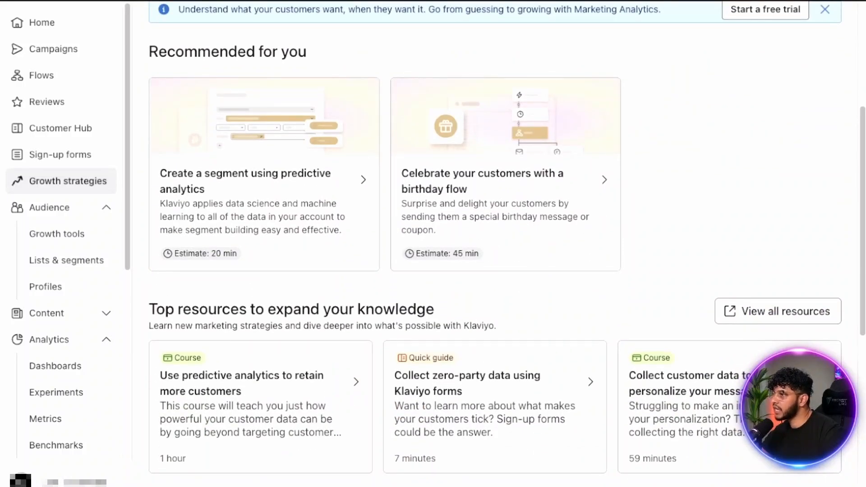
scroll(496, 244, down, 5)
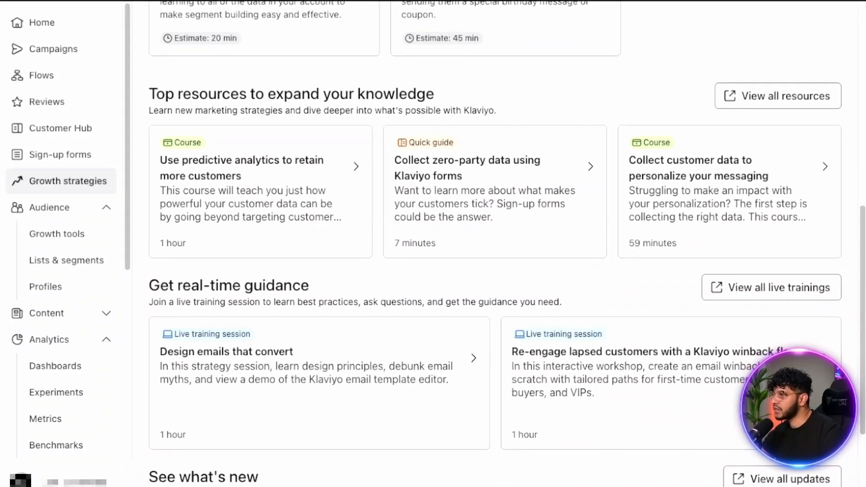
- Check the product updates on the Growth strategies page and go back over its recommended strategies and top resources
scroll(508, 244, down, 3)
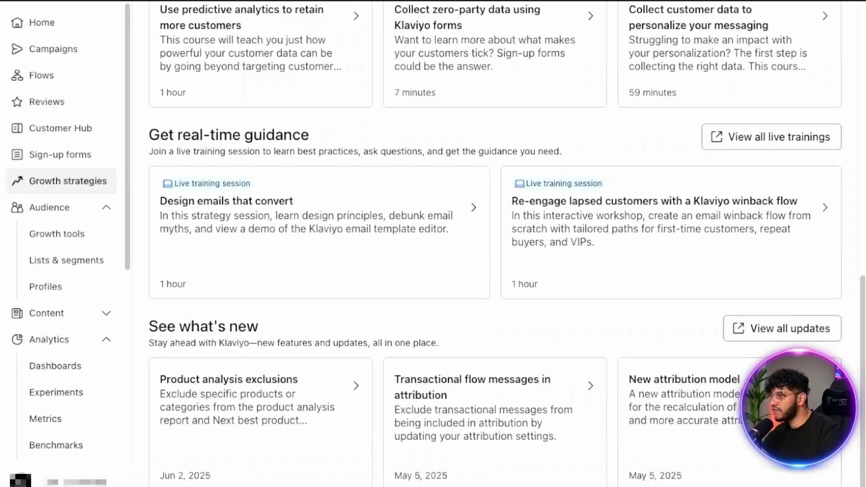
scroll(507, 244, up, 7)
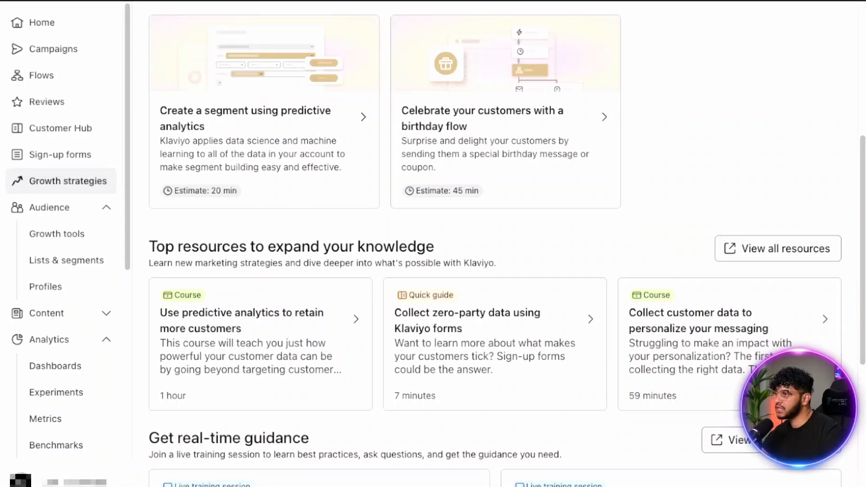
scroll(508, 244, up, 6)
scroll(508, 243, down, 5)
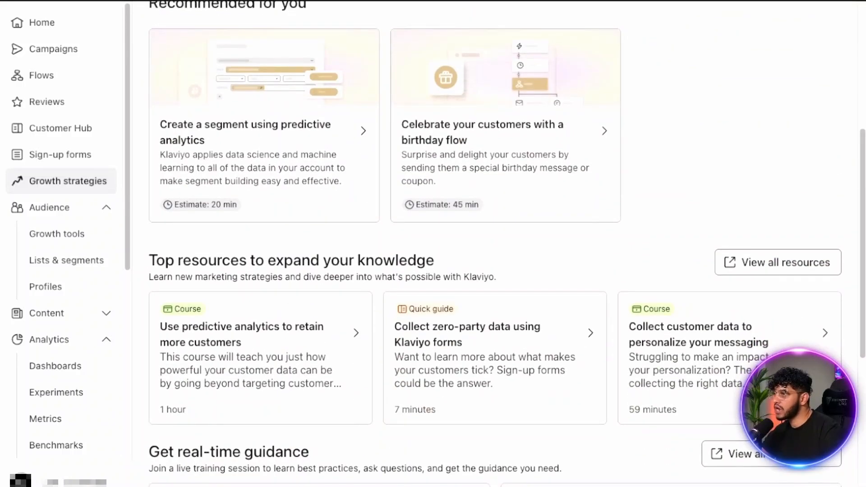
scroll(496, 244, up, 6)
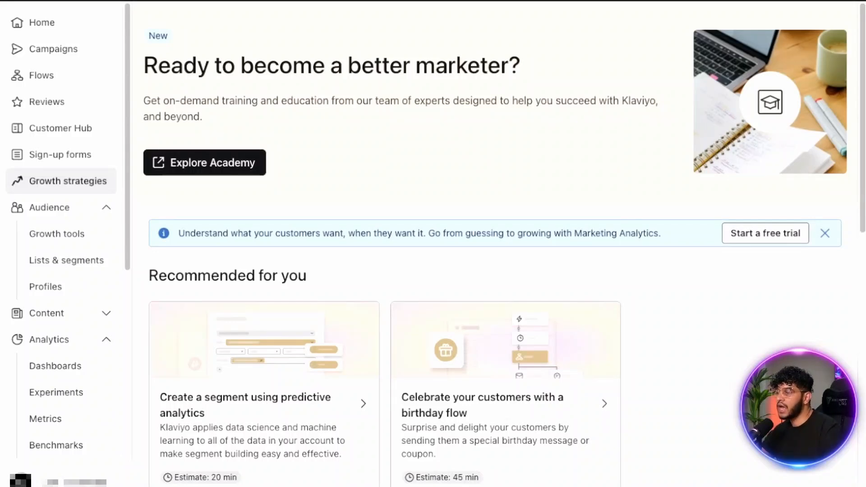
scroll(496, 243, down, 10)
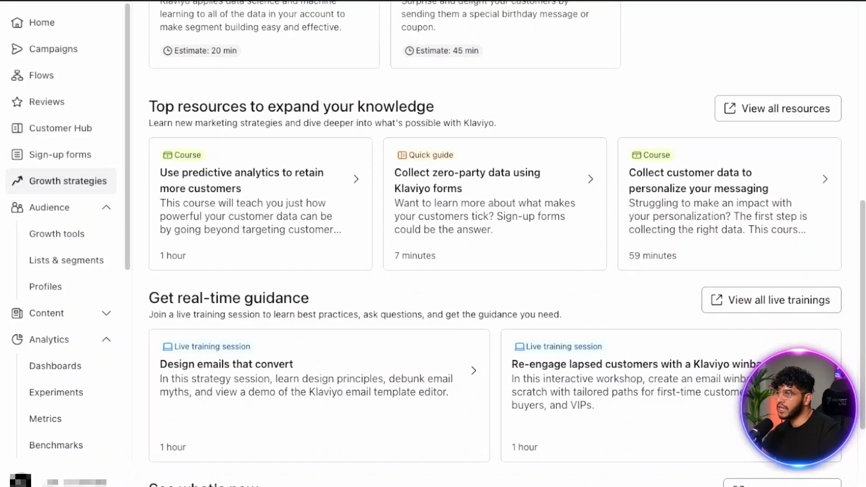
scroll(496, 244, up, 6)
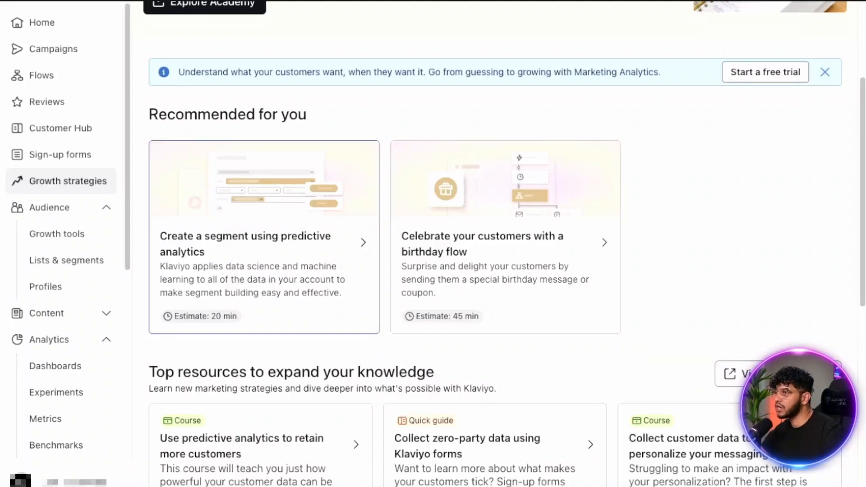
scroll(497, 244, down, 5)
scroll(496, 244, up, 8)
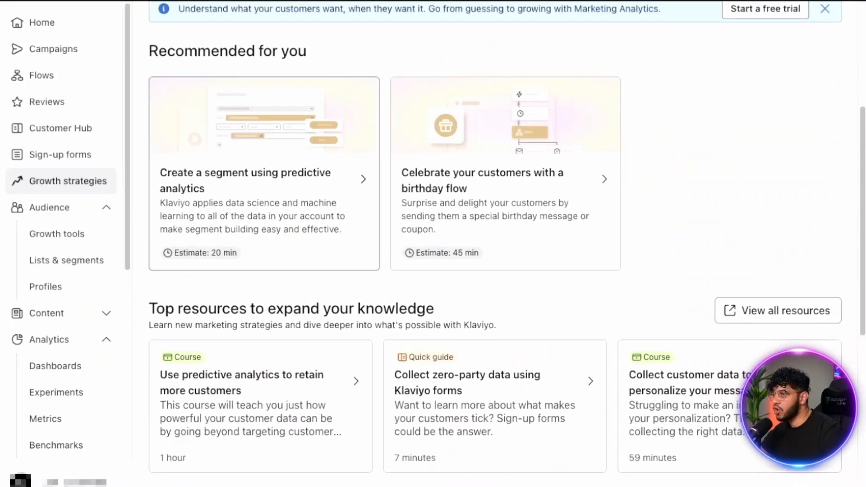
scroll(496, 244, up, 1)
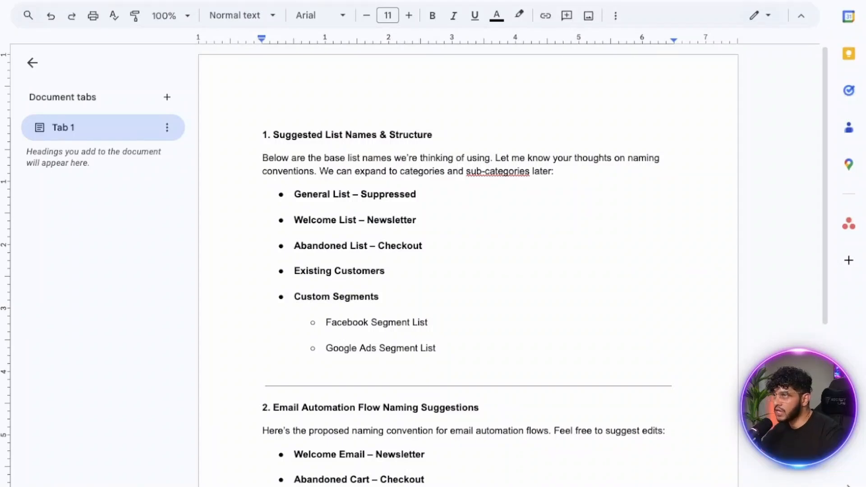
- Switch to the list naming document in Google Docs, hide its document tabs outline and set all text to font size 16
click(32, 62)
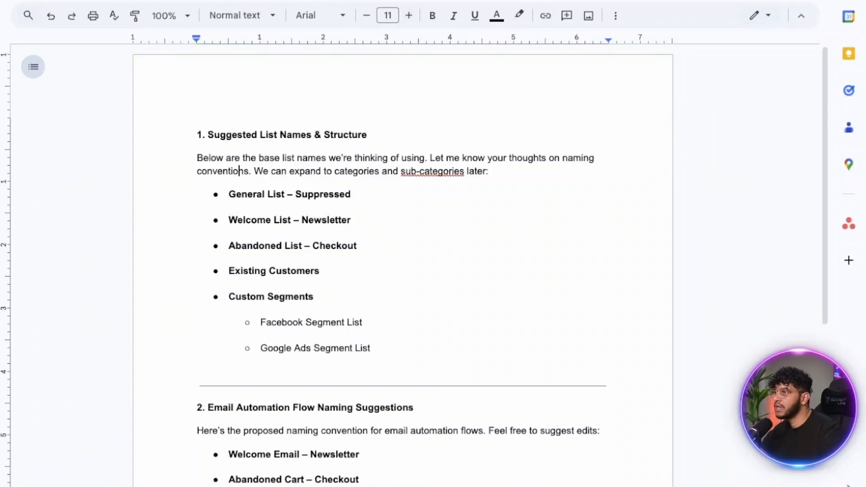
key(ctrl+a)
scroll(403, 271, down, 5)
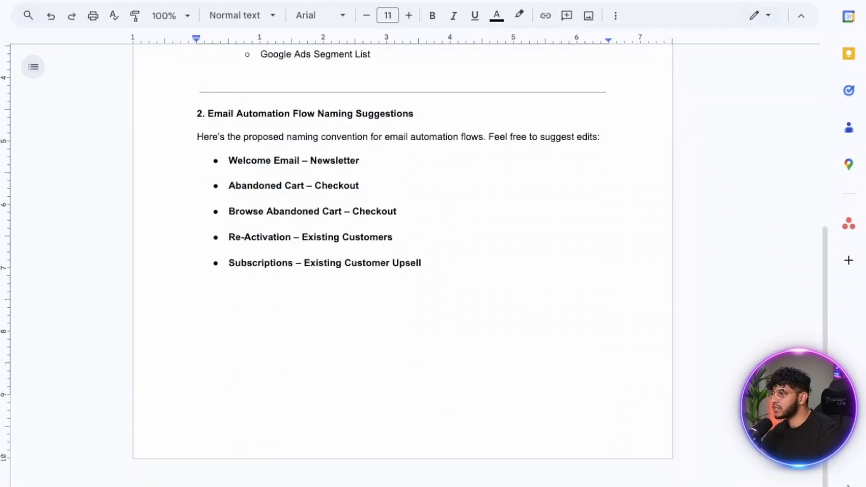
scroll(403, 271, up, 5)
click(409, 15)
click(409, 15)
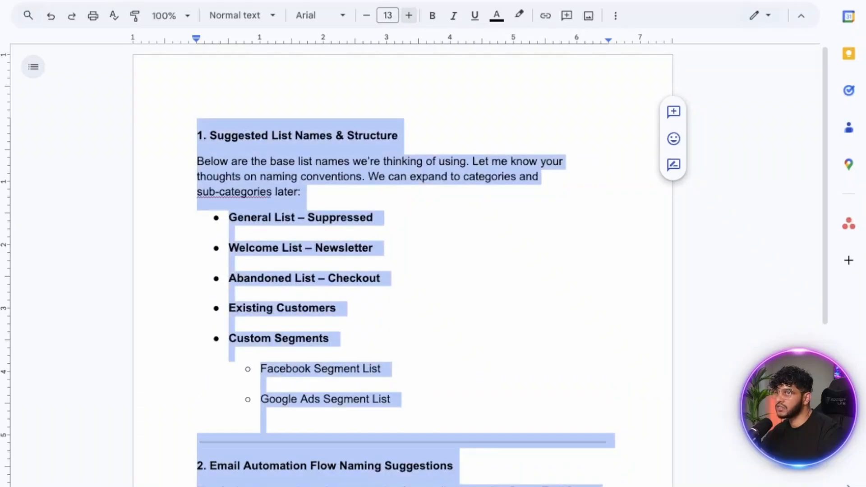
click(409, 16)
click(409, 16)
click(409, 15)
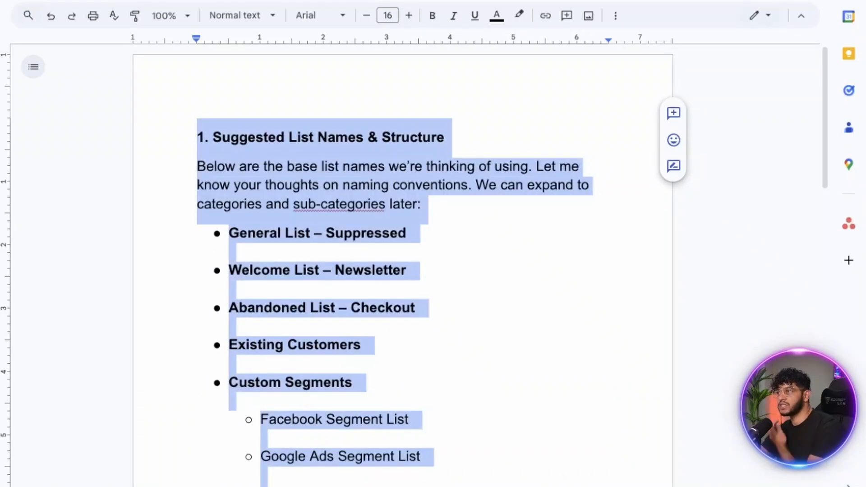
- Add a blank line after section 1's intro paragraph and correct "sub-categories" to "subcategories" using the spelling suggestion
click(407, 270)
double_click(425, 206)
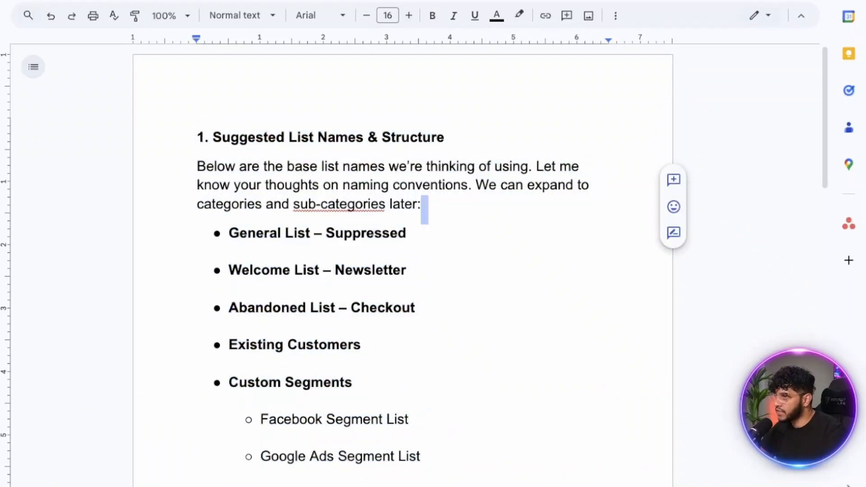
key(Return)
click(356, 204)
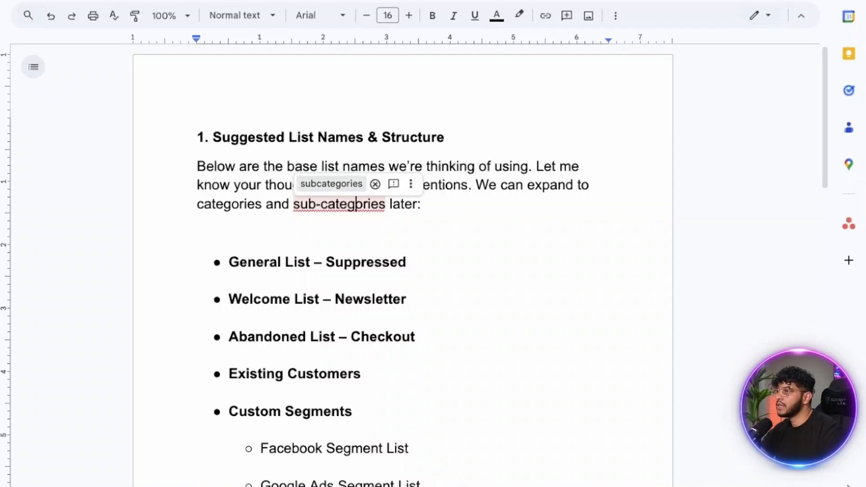
click(332, 184)
- Review the Suggested List Names & Structure section, highlighting its heading and the General List – Suppressed entry
drag(213, 138, 453, 138)
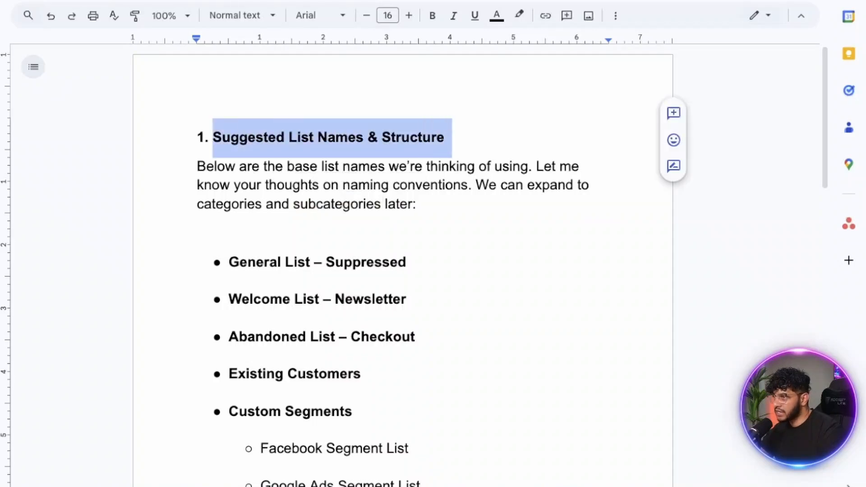
scroll(453, 138, down, 1)
scroll(407, 271, down, 3)
scroll(406, 271, up, 4)
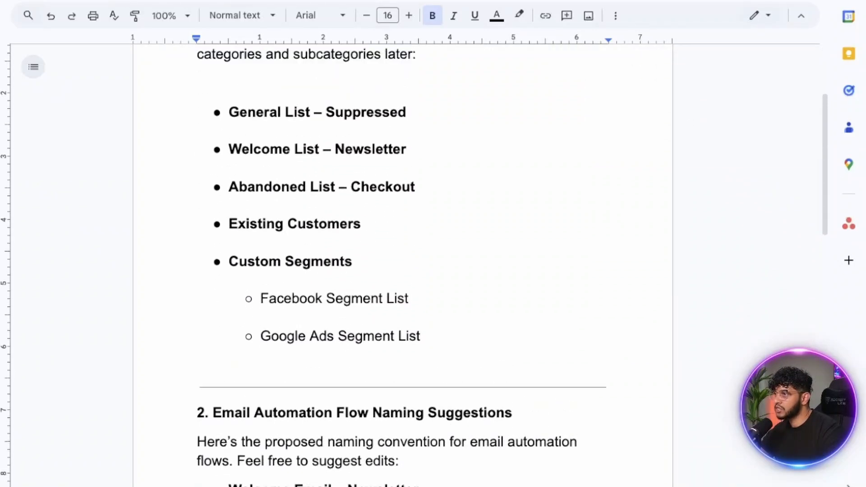
scroll(406, 270, down, 1)
drag(229, 196, 408, 196)
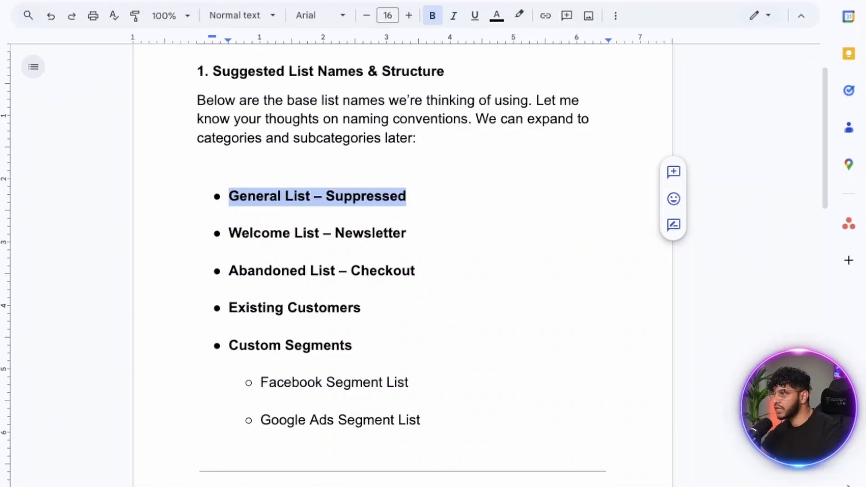
drag(331, 196, 420, 197)
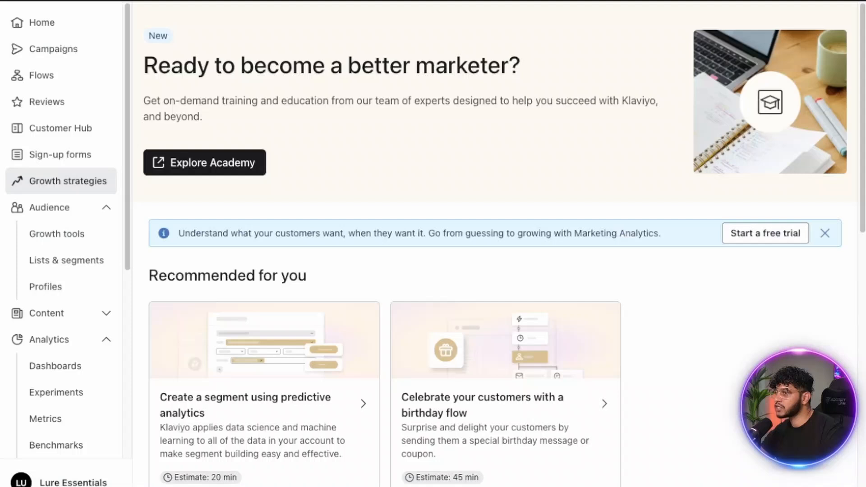
- Switch back to Klaviyo and look over the existing lists on the Lists & Segments page
scroll(497, 271, down, 4)
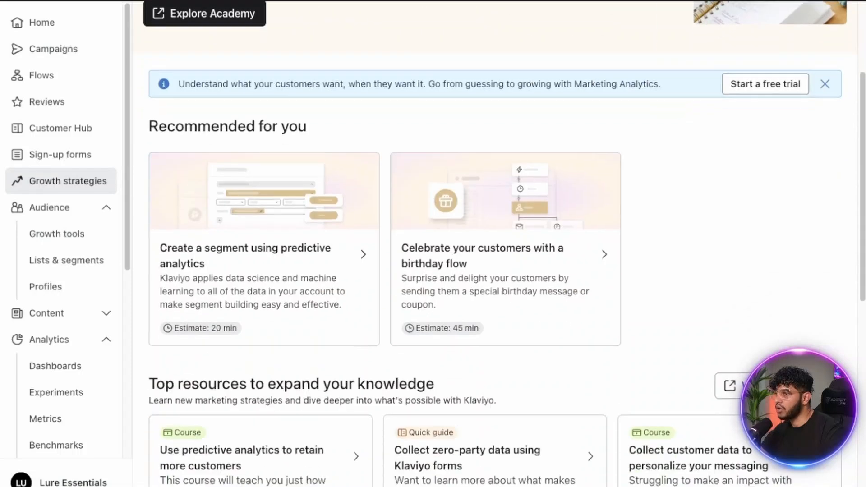
click(66, 261)
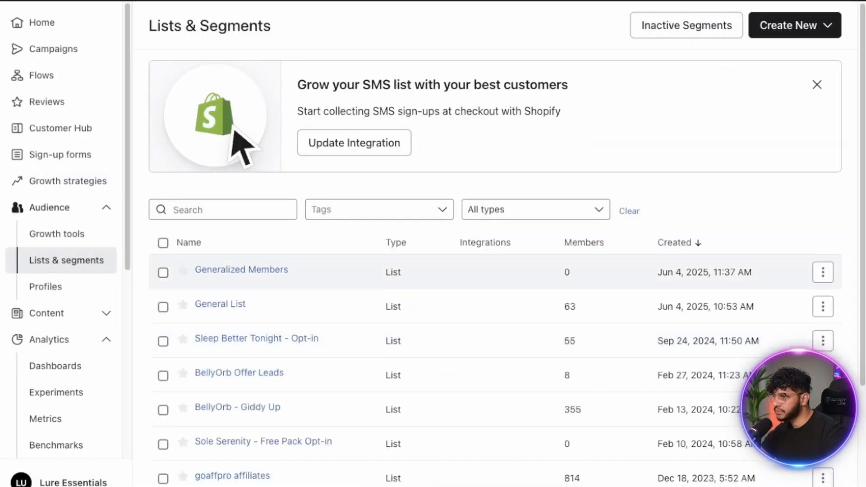
scroll(496, 219, down, 4)
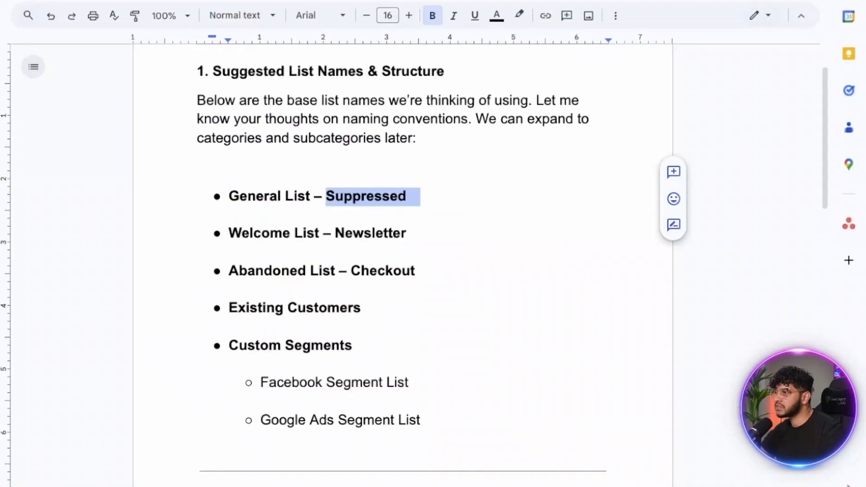
- Return to the Google Docs document and review the Welcome List – Newsletter, Abandoned List – Checkout and Existing Customers entries
click(408, 196)
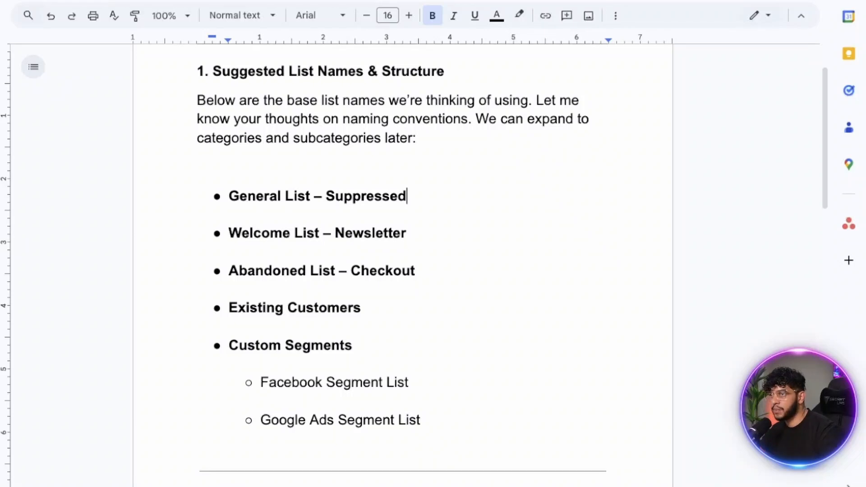
drag(229, 233, 407, 234)
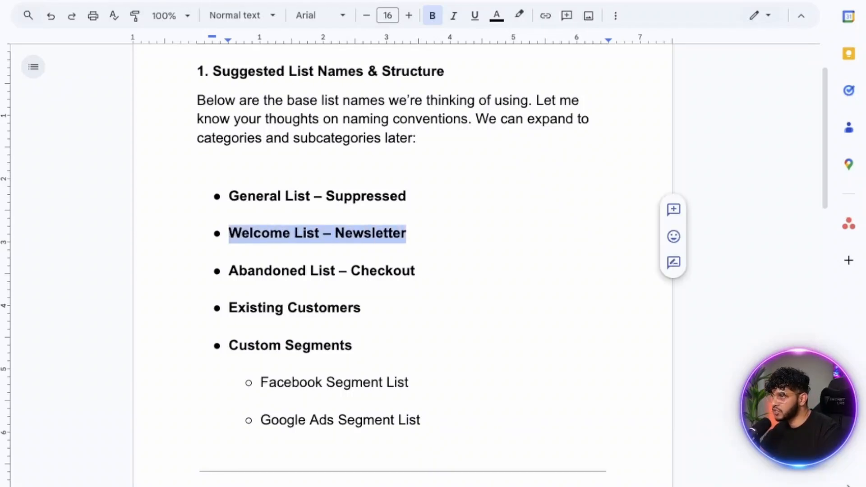
drag(230, 271, 427, 271)
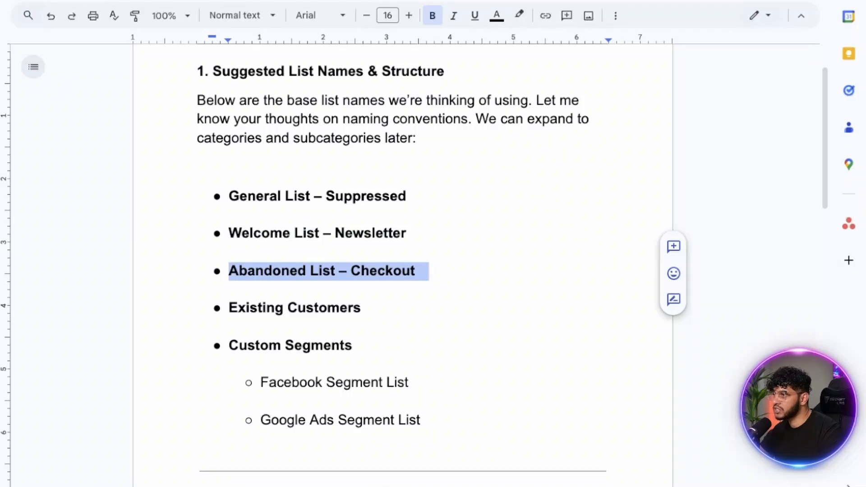
scroll(403, 271, down, 2)
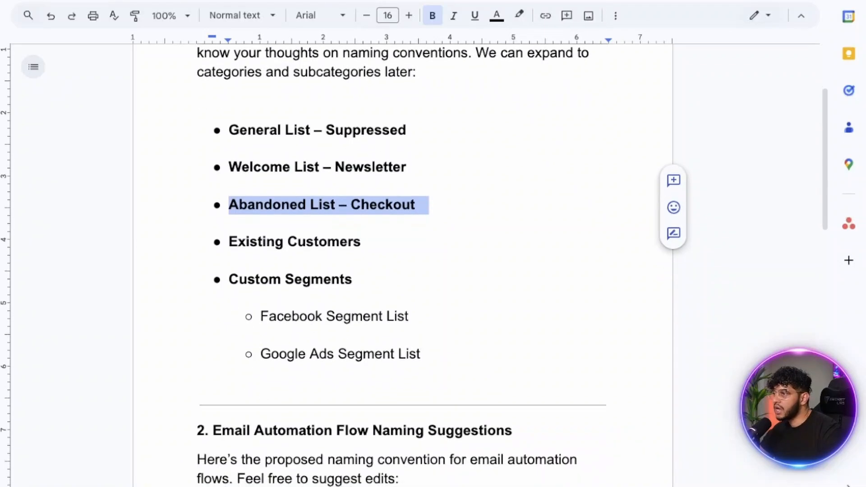
drag(229, 242, 374, 242)
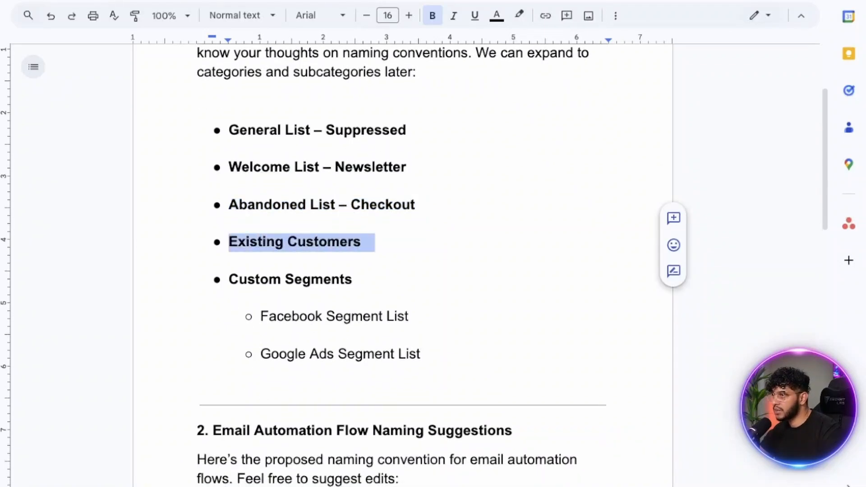
click(328, 242)
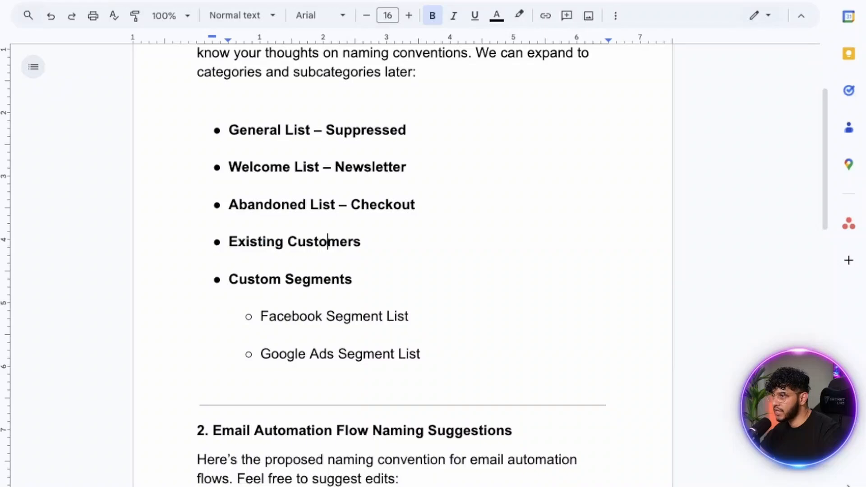
- Review the Custom Segments entry, highlighting its Facebook Segment List and Google Ads Segment List sub-items
drag(229, 279, 375, 280)
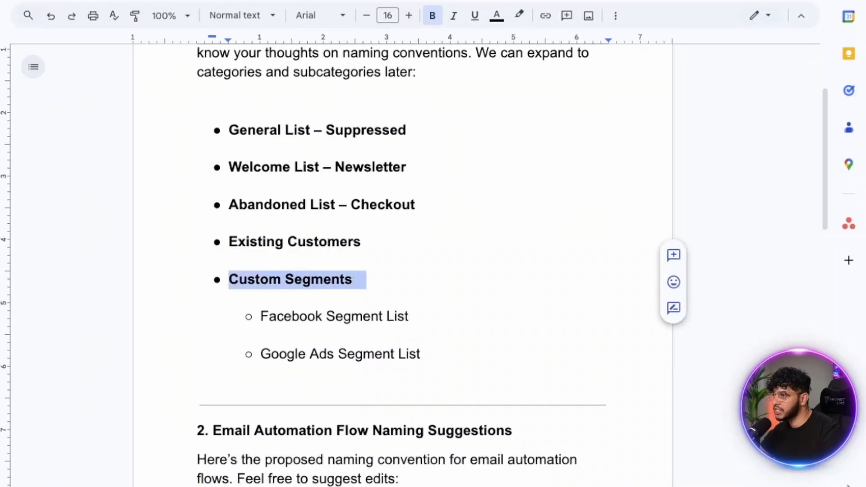
triple_click(335, 316)
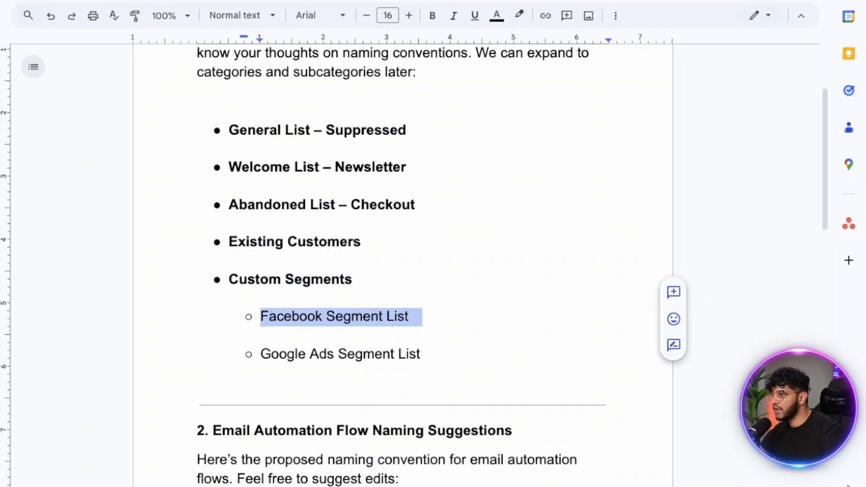
drag(327, 355, 434, 355)
scroll(403, 267, up, 3)
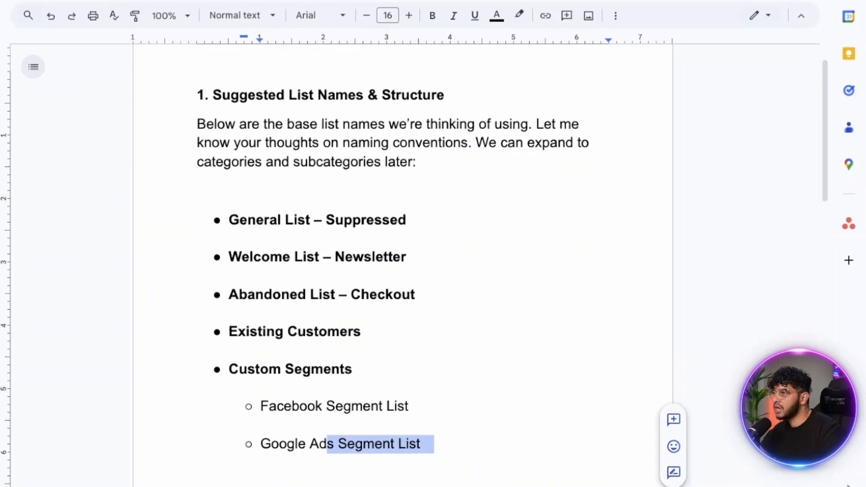
scroll(403, 266, down, 3)
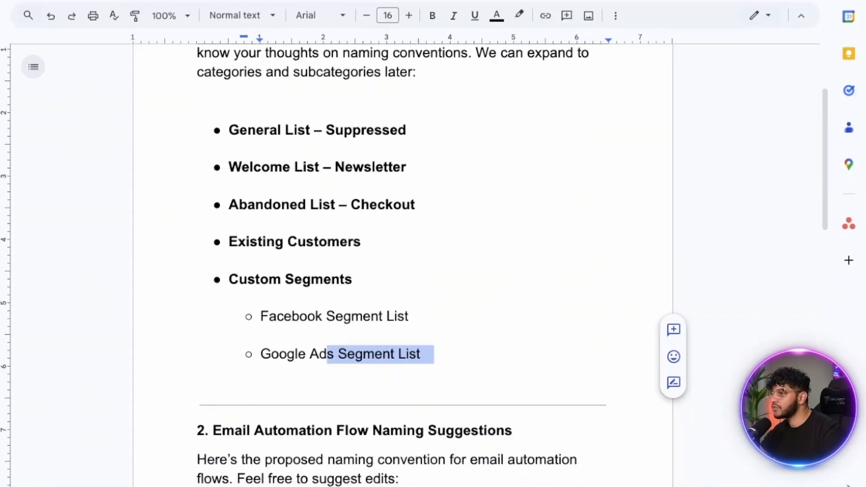
drag(434, 355, 261, 317)
scroll(403, 266, down, 5)
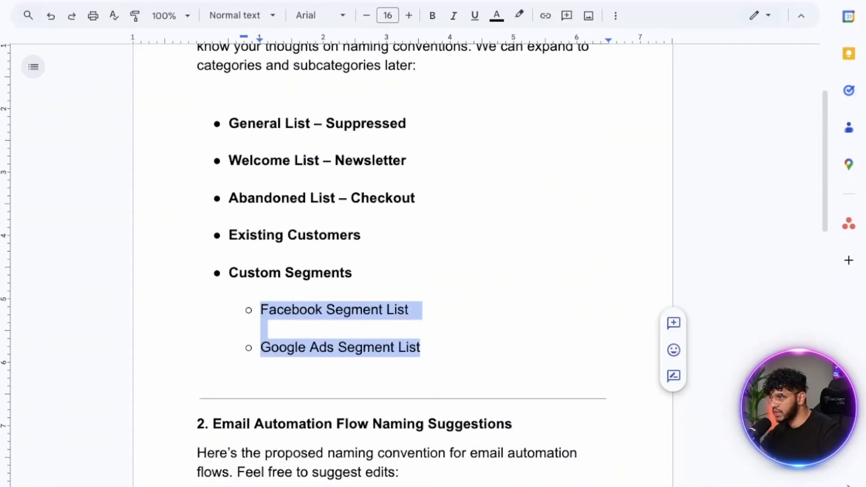
- Add a blank line between the intro paragraph and the bullet list in the Email Automation Flow Naming Suggestions section
drag(213, 228, 520, 229)
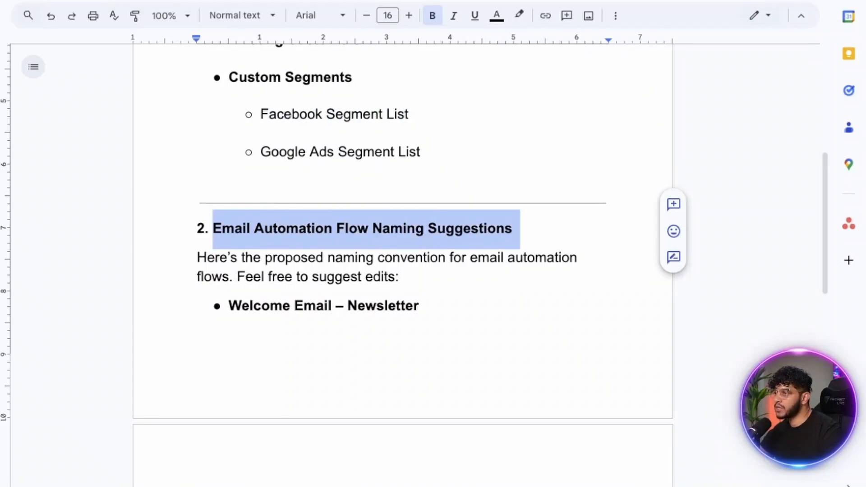
scroll(403, 267, down, 4)
click(399, 79)
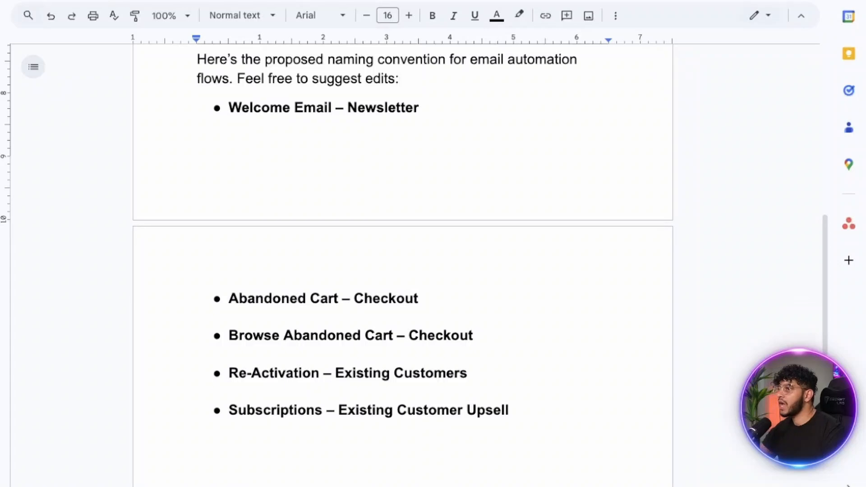
key(Return)
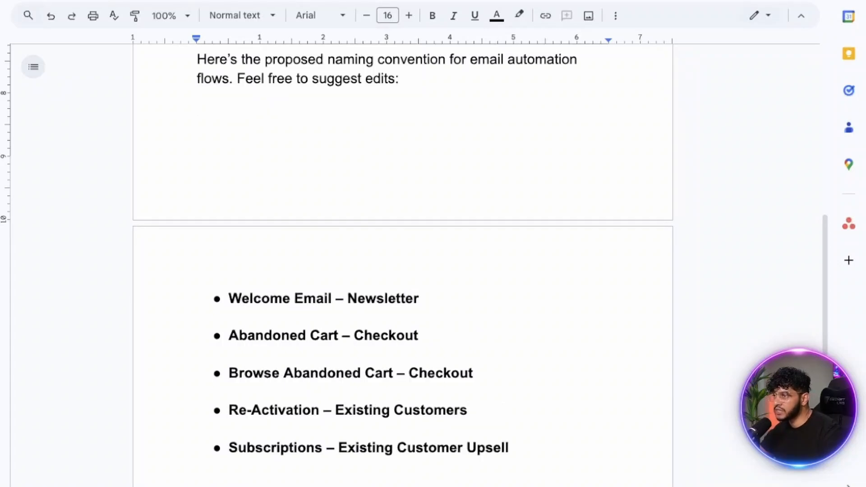
- Review the five proposed flow names in the Email Automation Flow Naming Suggestions section, highlighting entries from Welcome Email to Subscriptions
drag(229, 298, 432, 299)
scroll(433, 298, down, 2)
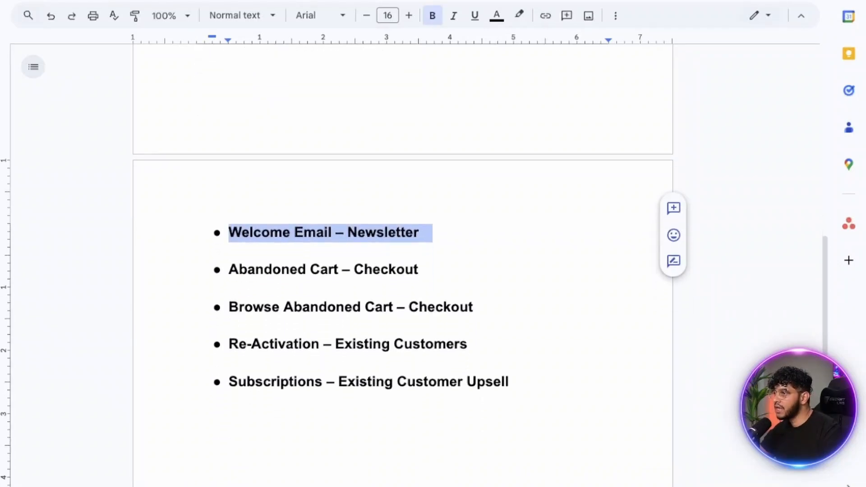
drag(229, 269, 418, 270)
click(233, 303)
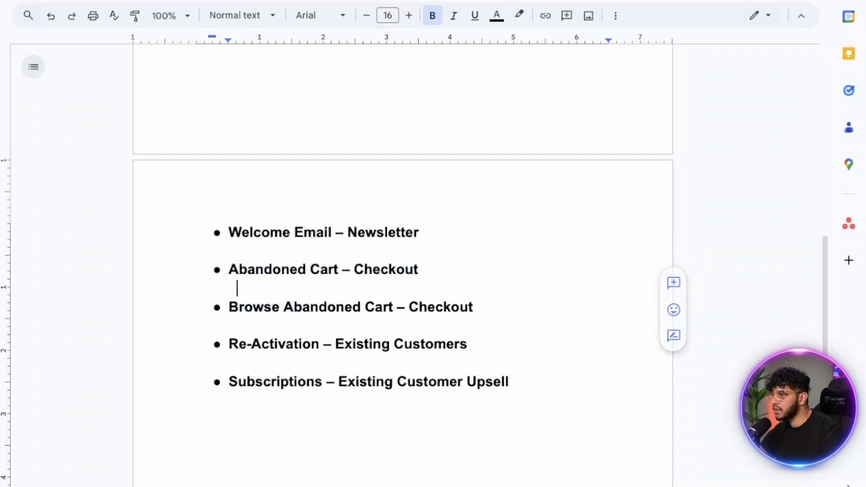
drag(229, 307, 487, 307)
drag(229, 344, 481, 344)
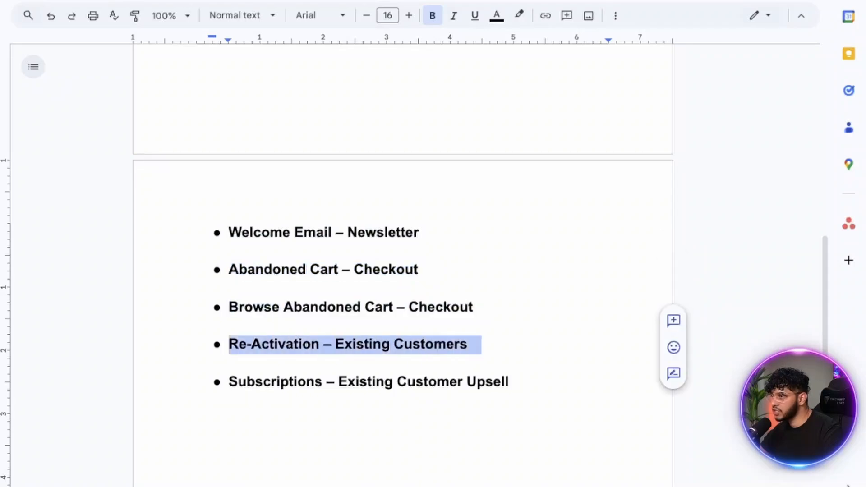
drag(228, 382, 514, 384)
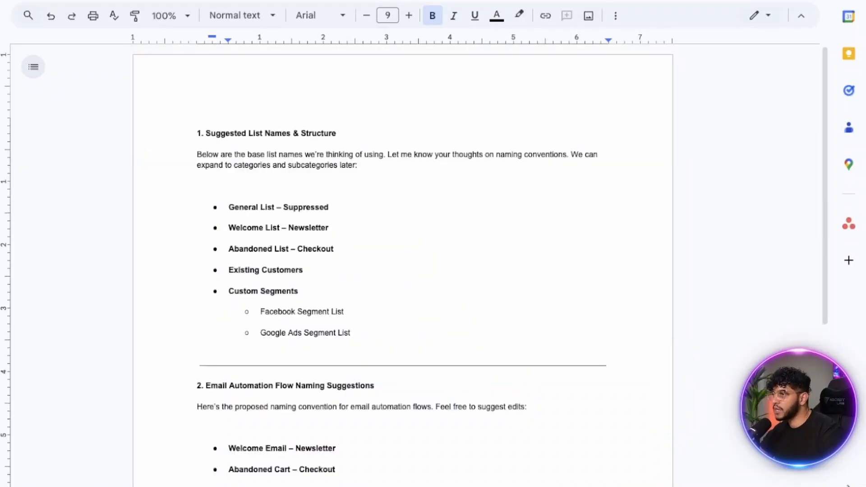
- Increase the font size of the whole document by one point, to 10
click(198, 186)
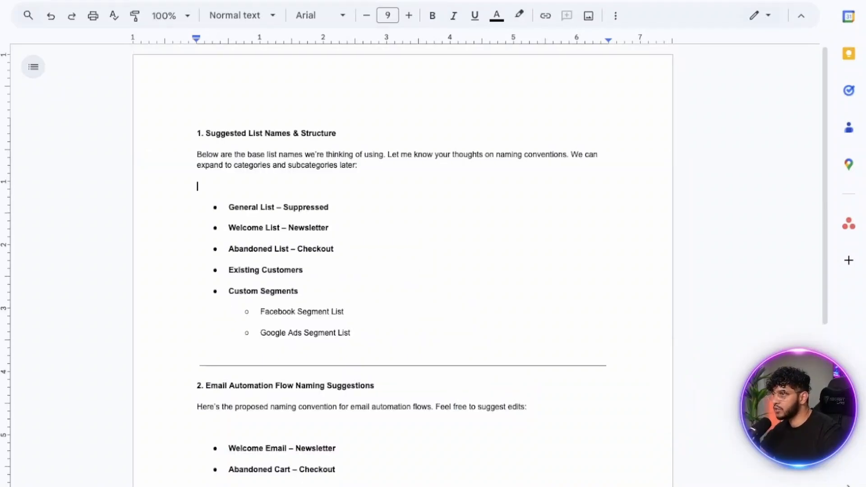
key(super+a)
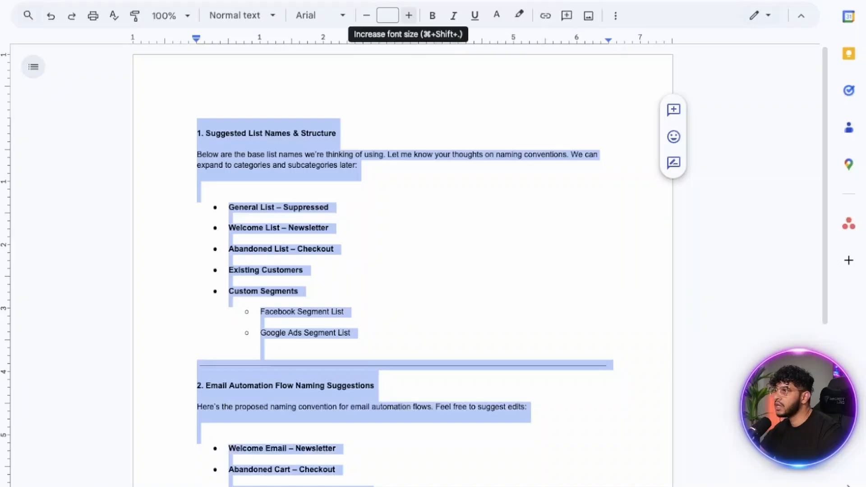
click(409, 16)
click(229, 294)
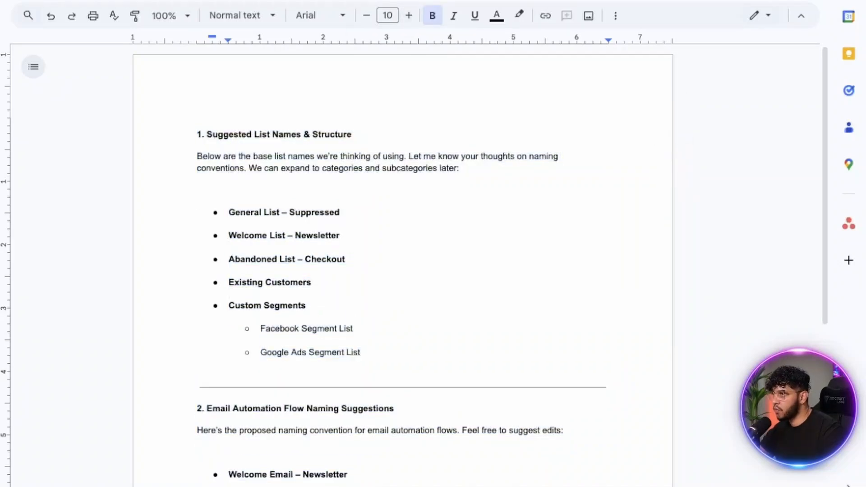
- Look over the whole plan, highlighting the suggested list names, the section 2 heading and the flow names
scroll(403, 270, down, 6)
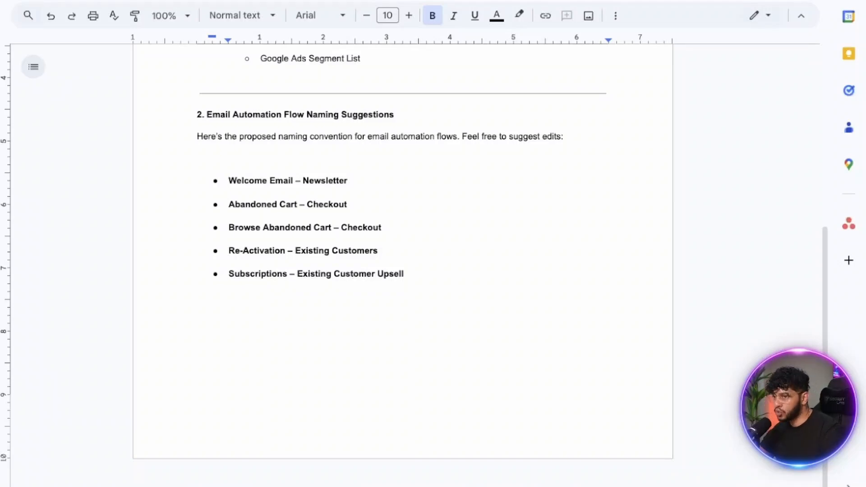
scroll(403, 271, up, 5)
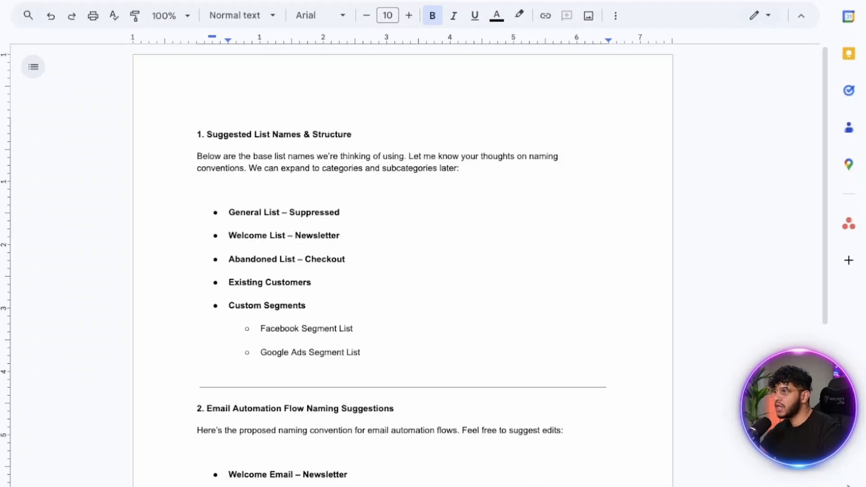
drag(361, 353, 199, 194)
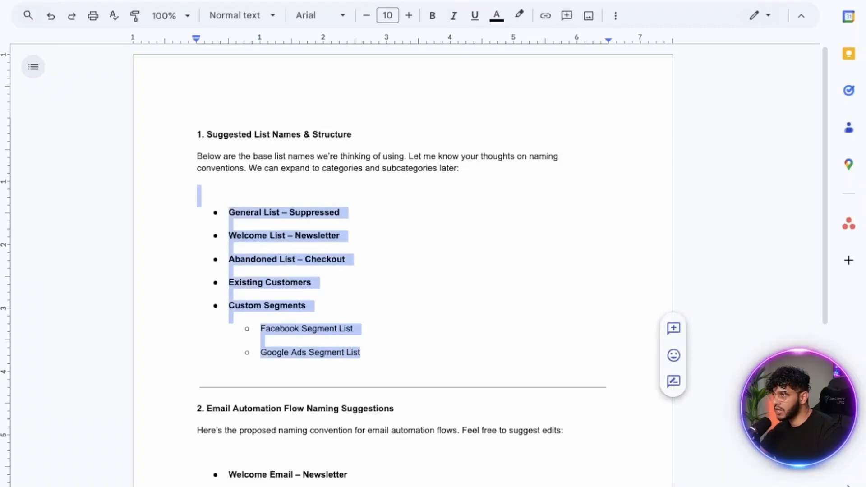
scroll(199, 194, down, 6)
click(198, 114)
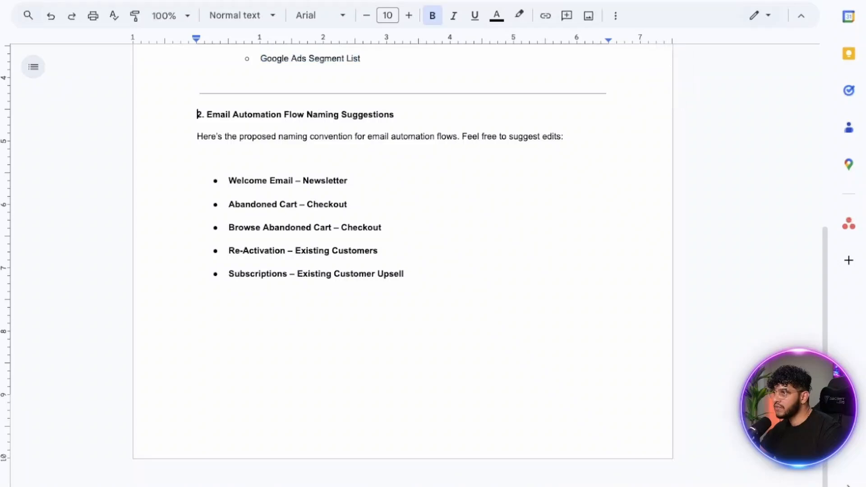
drag(202, 114, 399, 114)
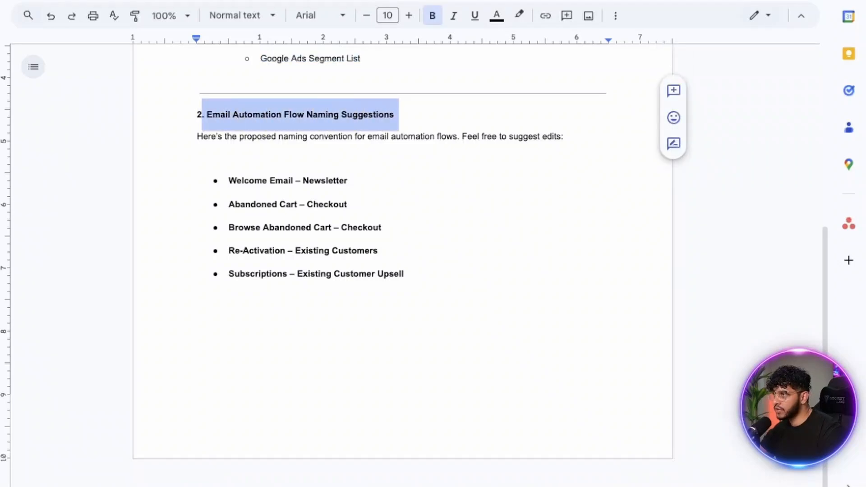
click(286, 203)
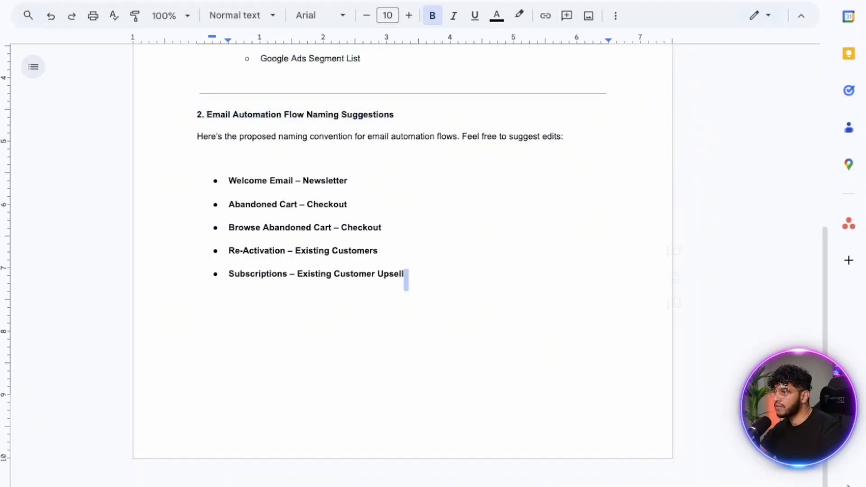
drag(406, 274, 229, 180)
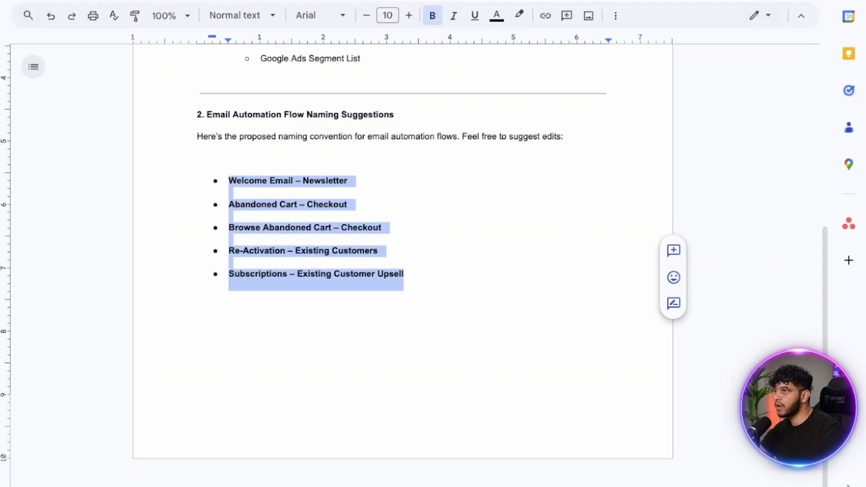
- Duplicate the "2. Email Automation Flow Naming Suggestions" heading onto the empty line below the flow names list
click(197, 307)
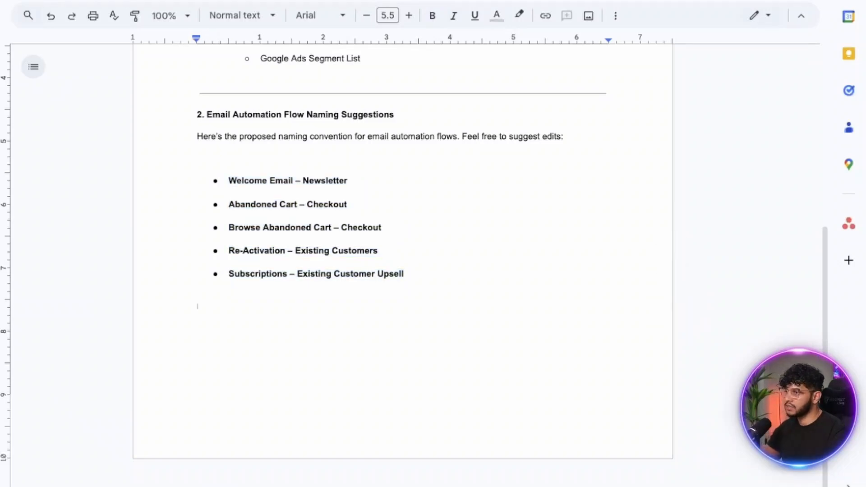
drag(197, 114, 401, 116)
key(ctrl+c)
click(198, 307)
key(ctrl+v)
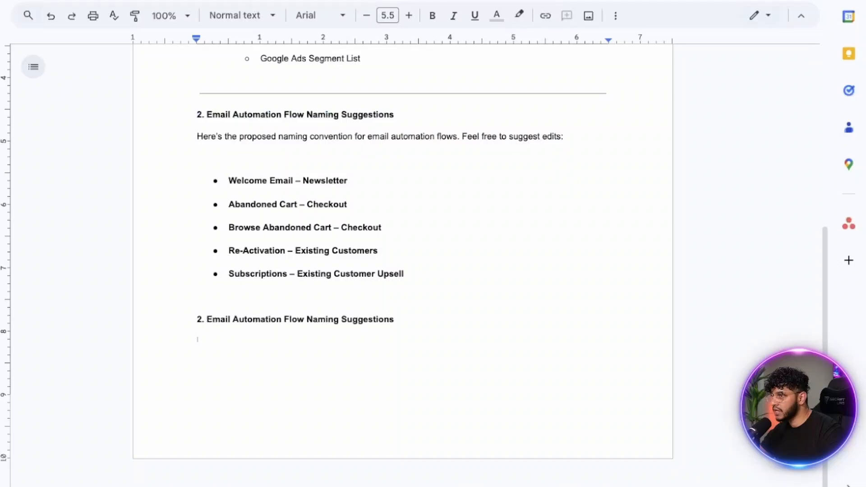
- Reword the duplicated heading to "3. Email Campaigns & Send Out Calendar"
drag(197, 319, 399, 320)
text(3. Email )
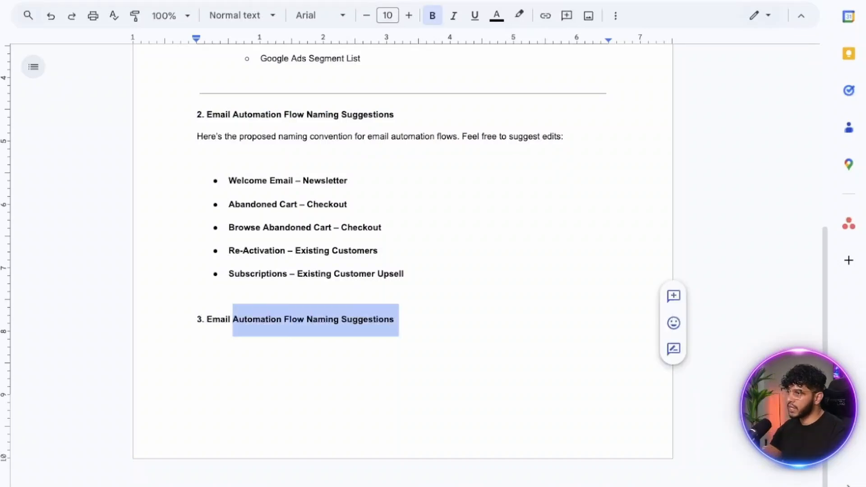
text(Campaigns *)
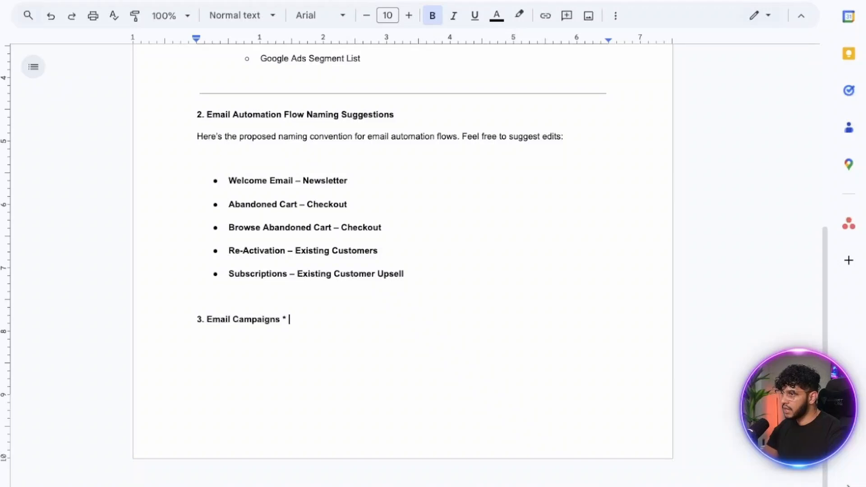
key(BackSpace)
key(BackSpace)
text(& Se)
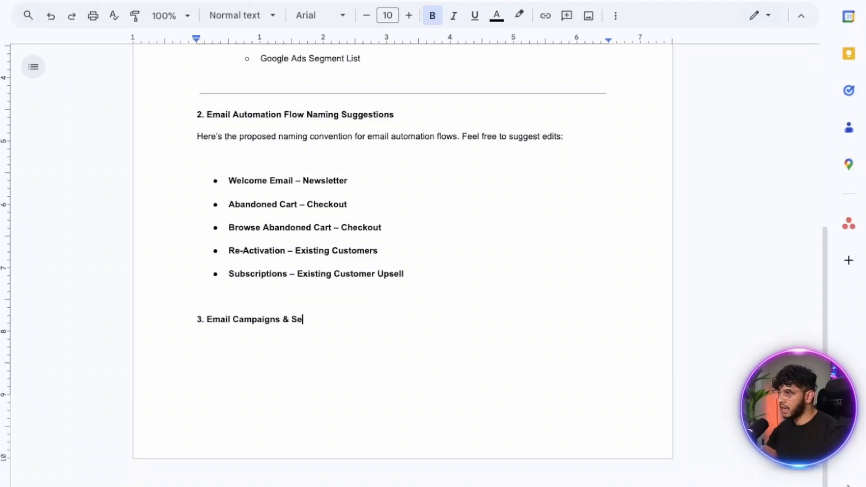
text(nd Out Calendar)
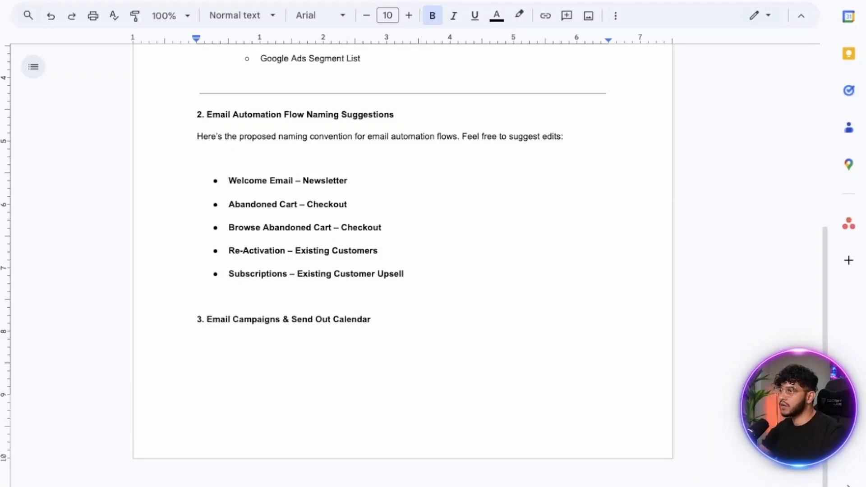
- Add a line under the section 3 heading and paste the word "naming" from the section 2 intro to carry over its regular formatting
key(Return)
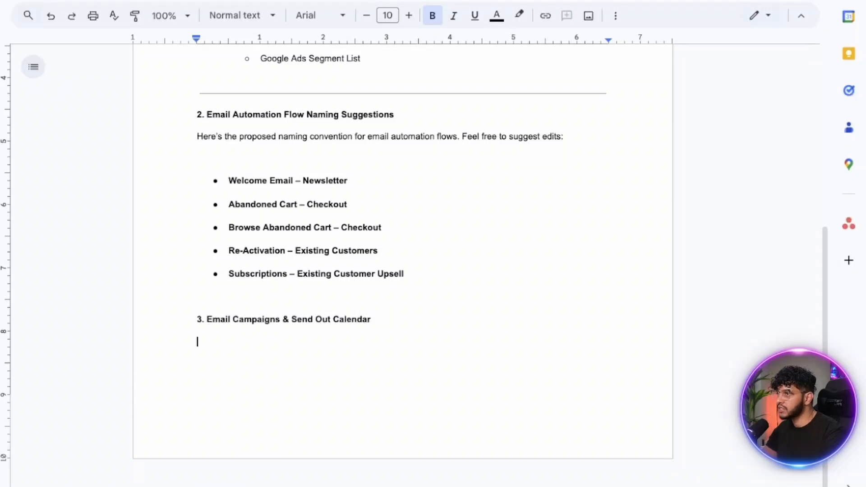
key(Return)
key(BackSpace)
text(H)
key(BackSpace)
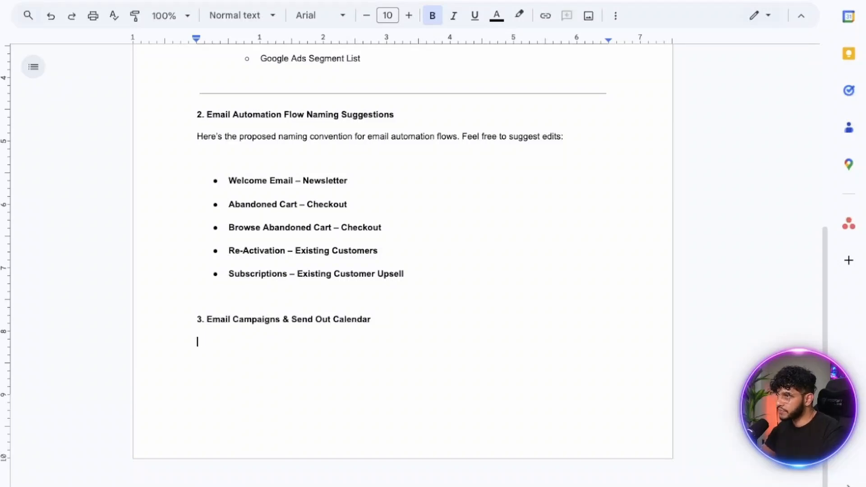
double_click(293, 136)
key(ctrl+c)
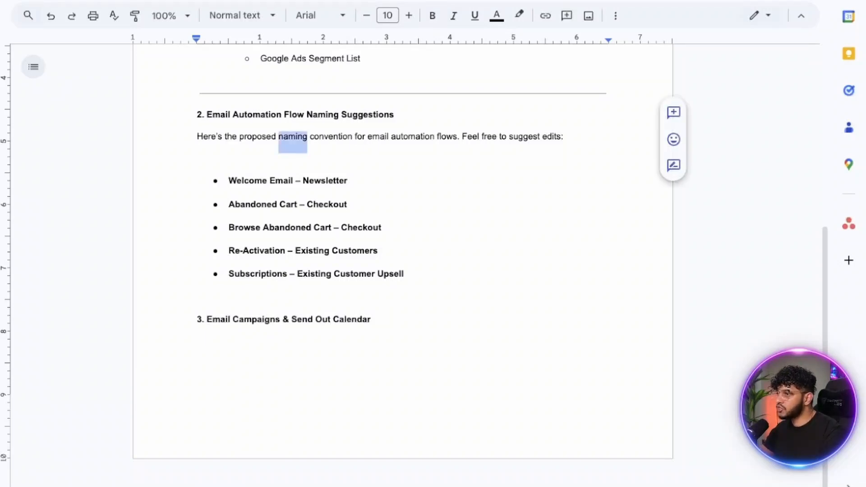
click(198, 343)
key(ctrl+v)
- Replace the pasted word with "Send out atleast 2 - 3 email campaigns on a weekly basis"
double_click(201, 342)
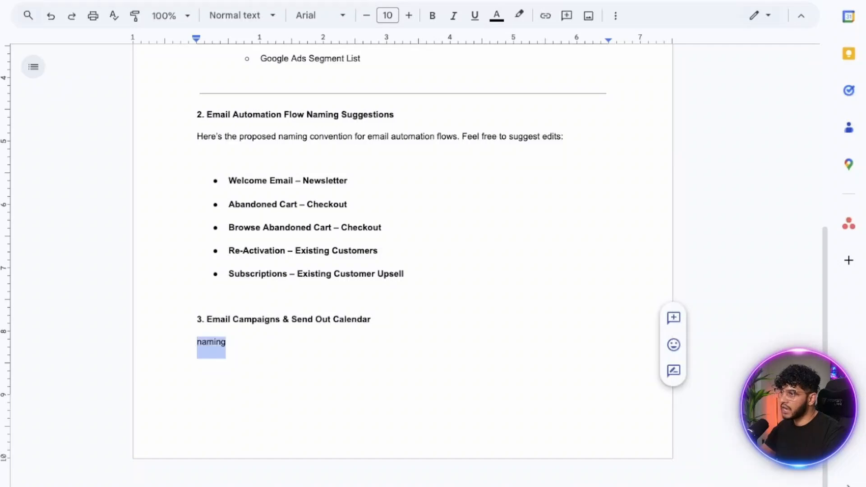
text(Send out at)
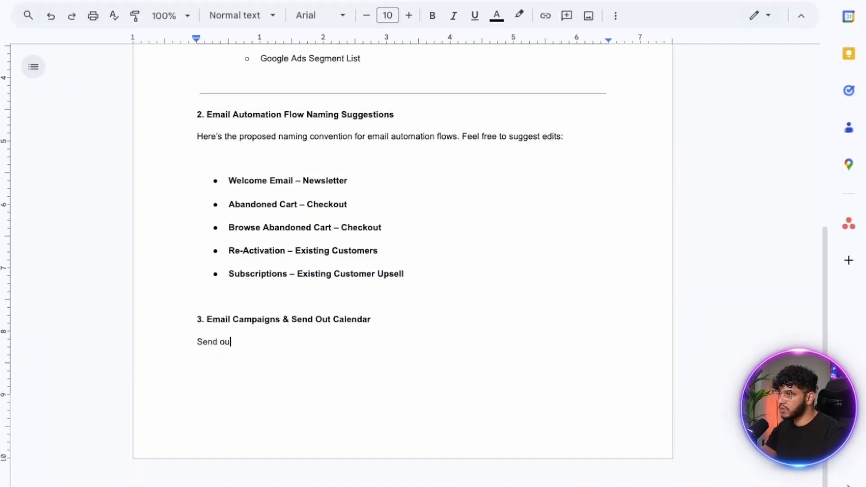
text( least 1)
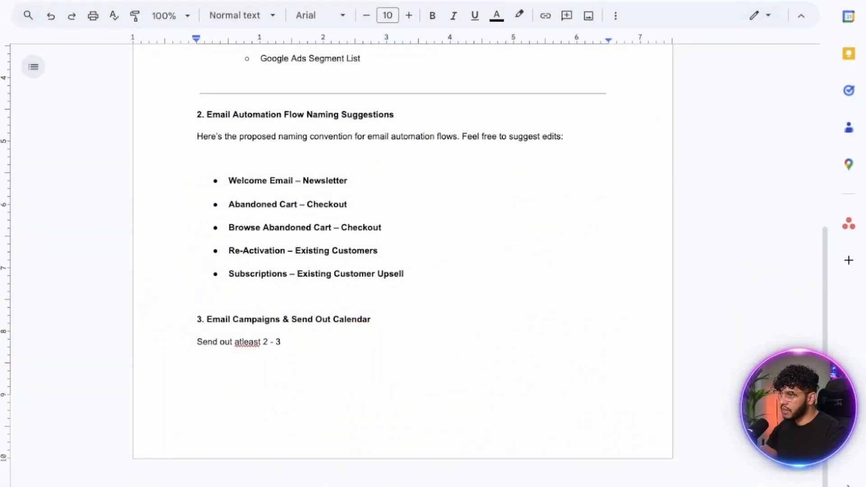
text(email campaigns o)
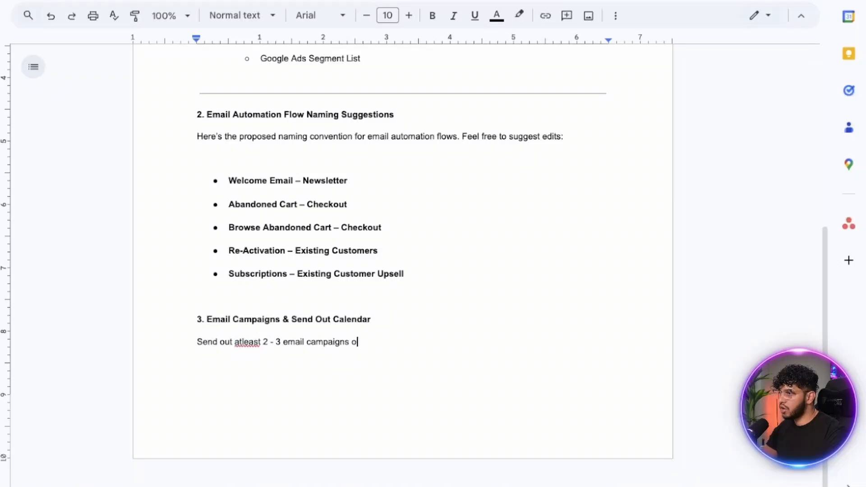
text(ne)
key(BackSpace)
key(BackSpace)
text(a w)
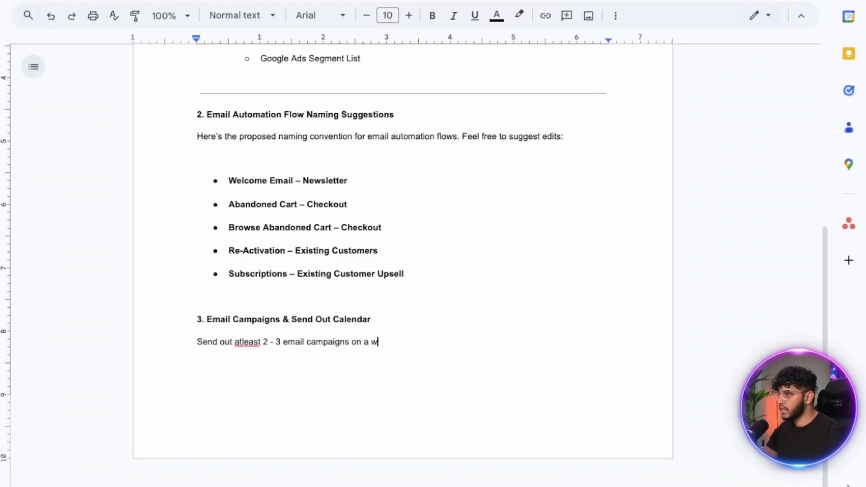
text(eekly basis)
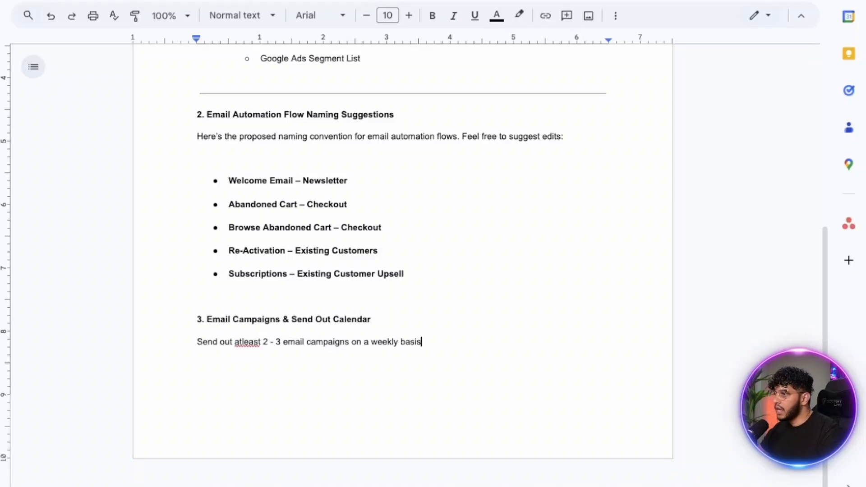
- Continue the section 3 intro with ". Content calendar will be provided:"
text(. Content c)
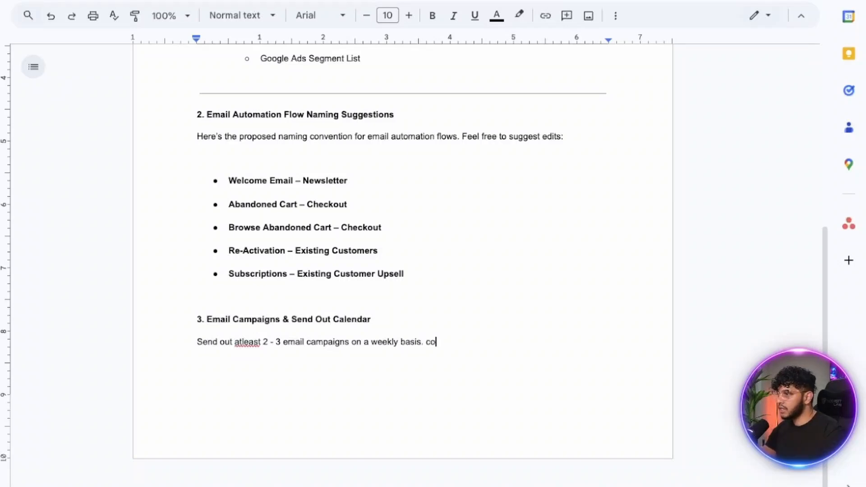
text(alendar wi)
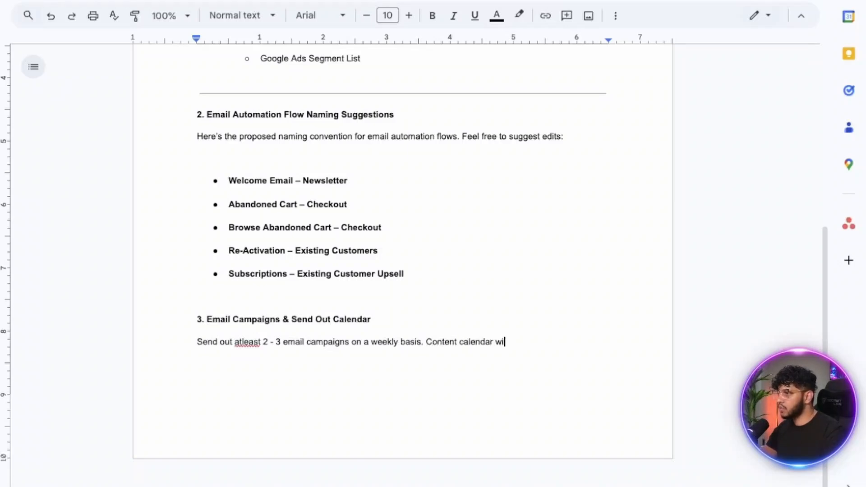
text(ll be provided)
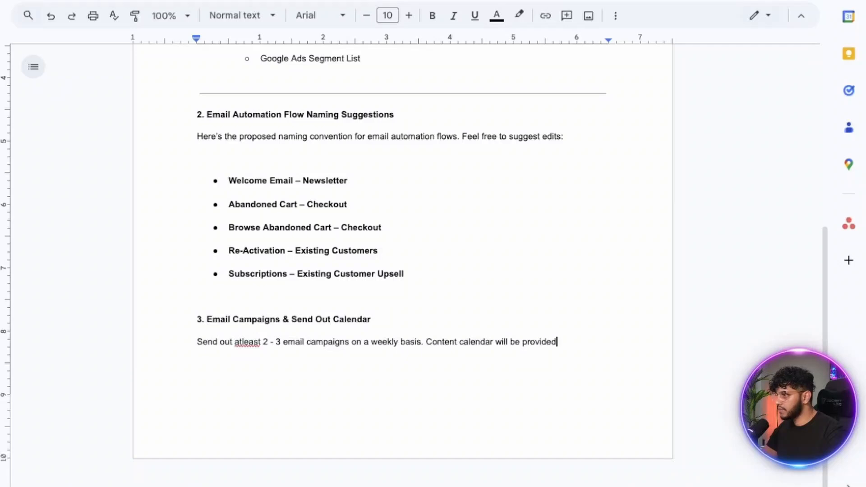
text(.)
- Start a numbered list under the section 3 intro with "Nurture Emails" as its first item
key(Return)
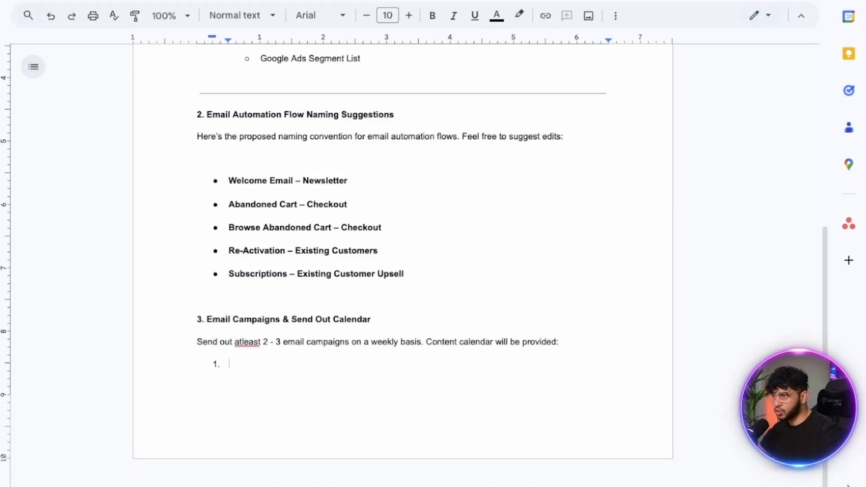
text(Nur)
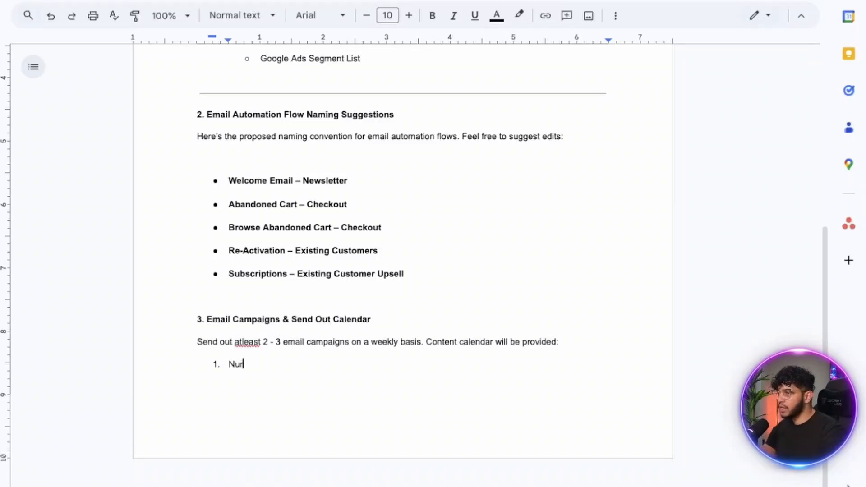
text(ture Emails )
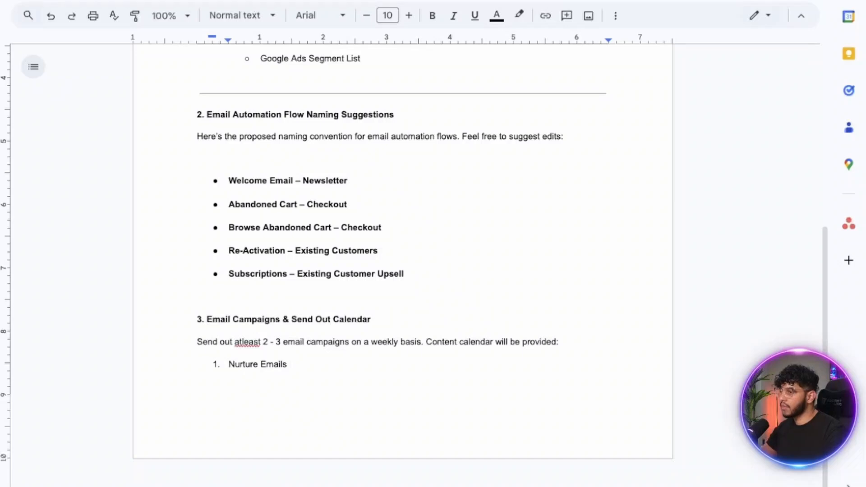
- Extend the first list item to "Nurture Emails + Offer" and add "Offer Email + Discounts" as the second item
text(+ )
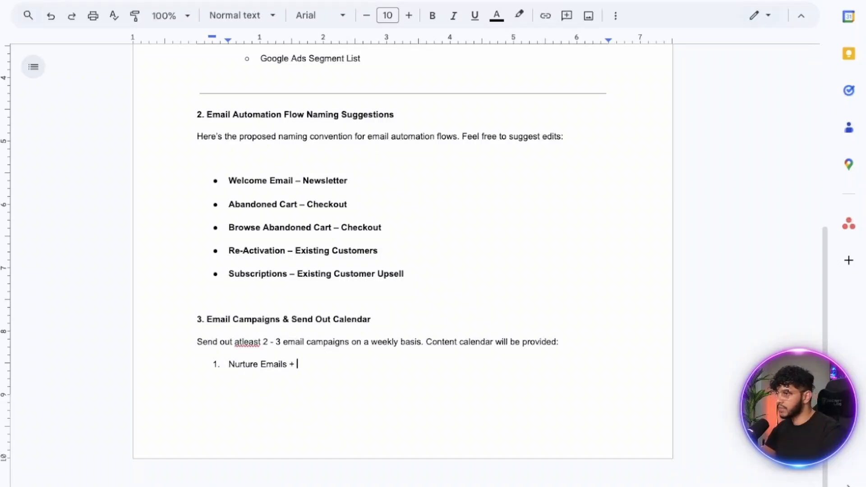
text(Offer)
key(Return)
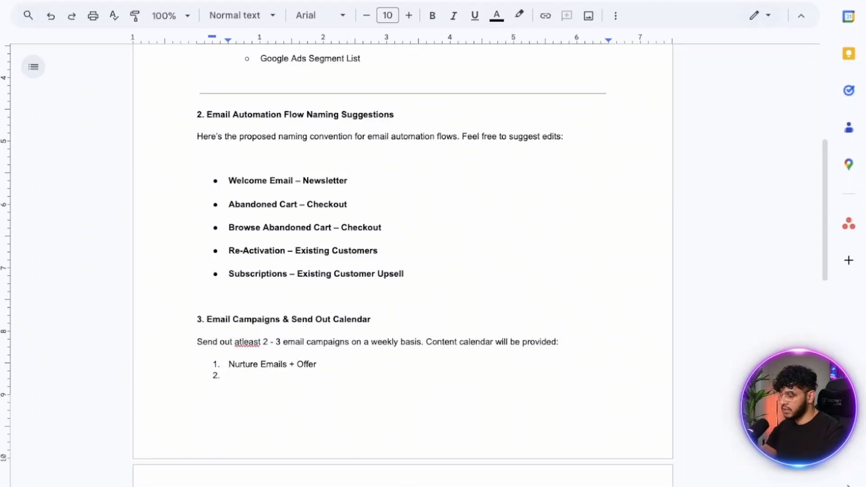
text(Offer Emai)
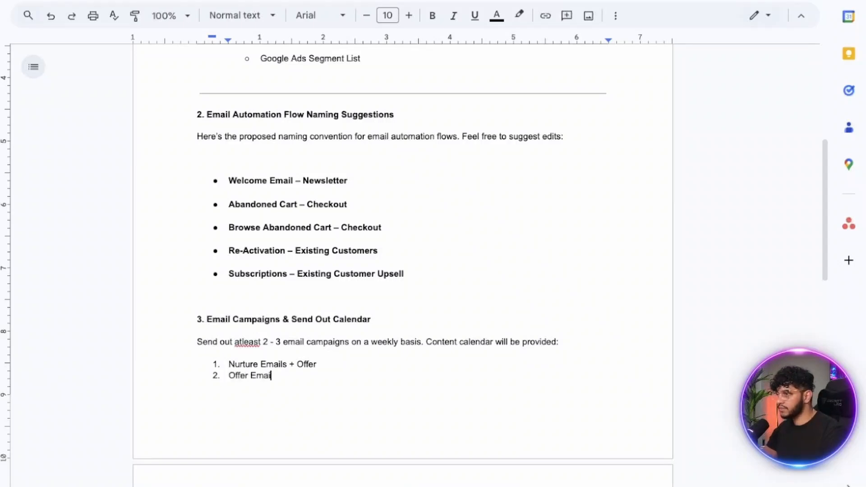
text(l + DF)
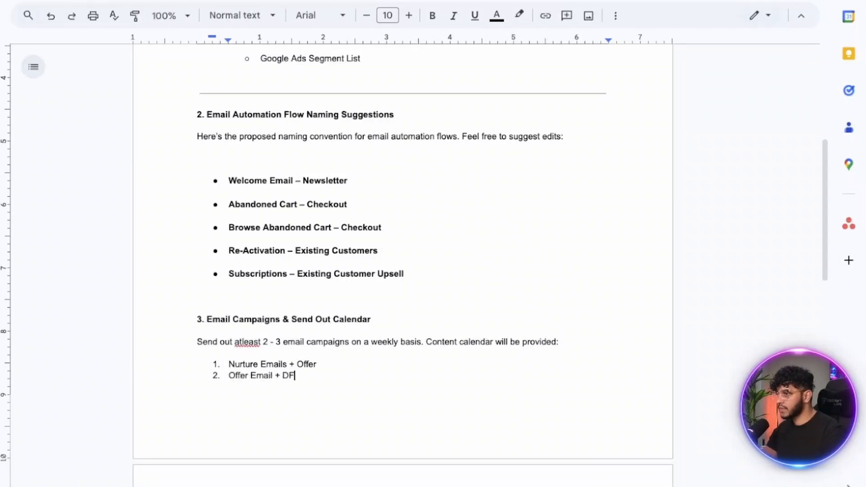
key(BackSpace)
text(iscounts)
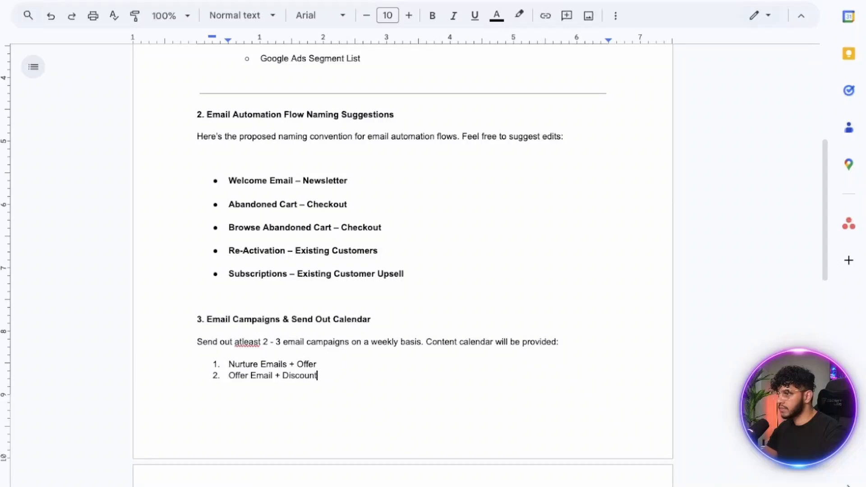
key(Return)
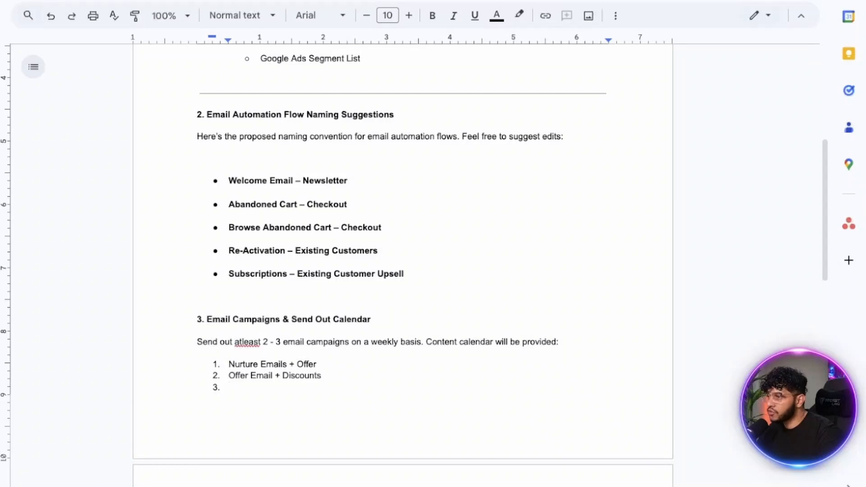
- Correct "atleast" to "at least" in the section 3 intro and add "Offer Email + Discounts ( Specific Categories )" as the third list item
right_click(248, 343)
click(284, 208)
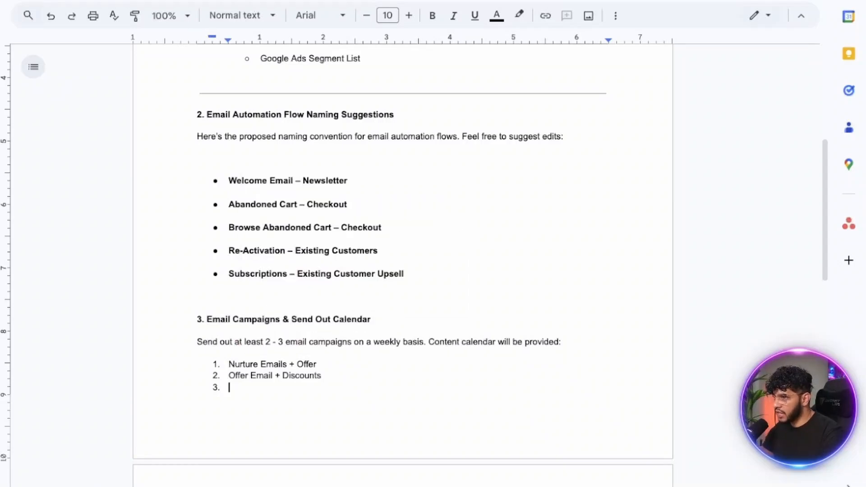
text(Offer Email )
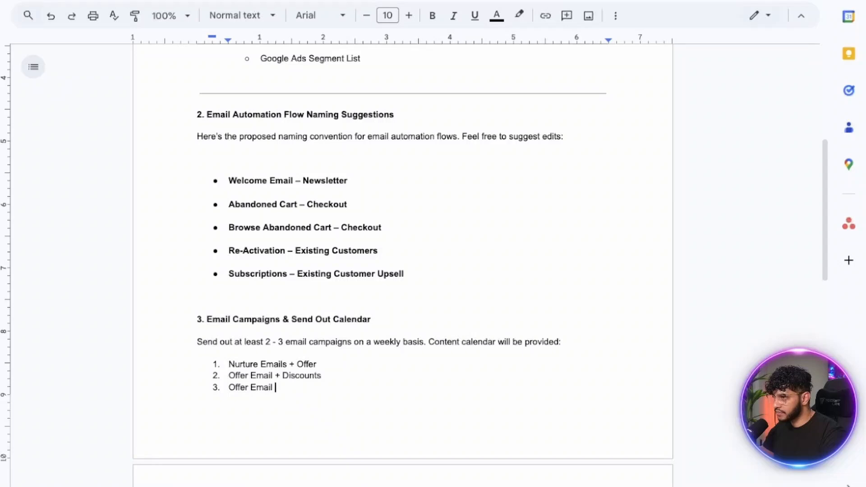
text(+ Disco)
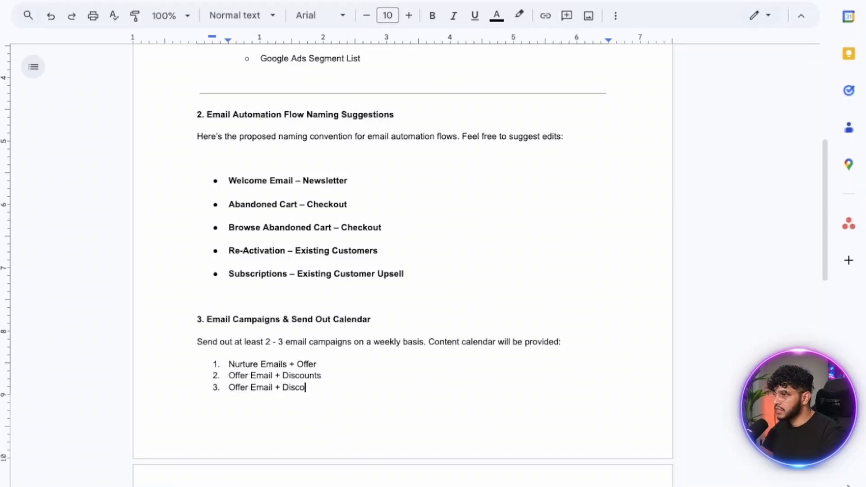
text(unts ( Spec)
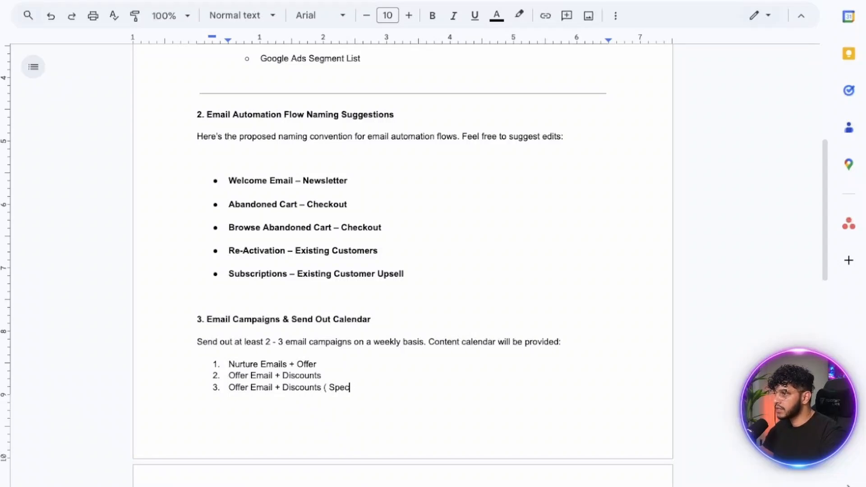
text(ific Careg)
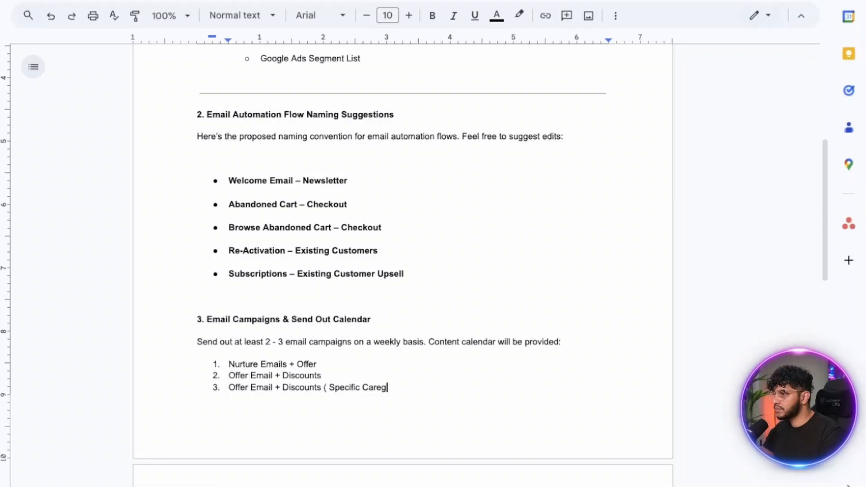
key(BackSpace)
key(BackSpace)
key(BackSpace)
text(tegories ))
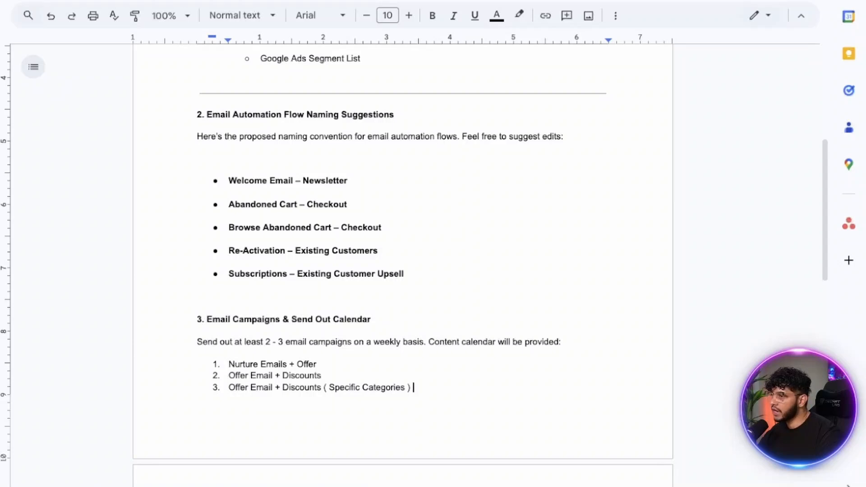
- Add sub-items Best Sellers, Bundles & Kits, Body Care, Face Care under item 3, and item 4 "By Concern" with Sleep & Relaxation through Skincare Tools
key(Return)
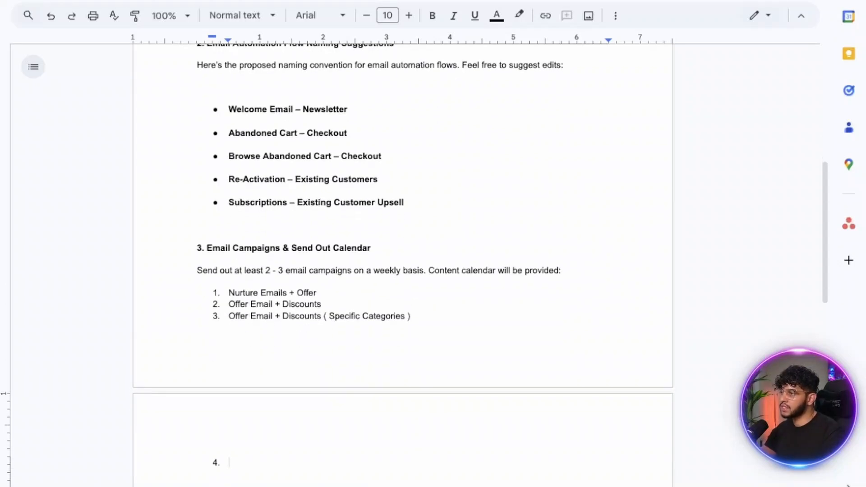
key(Tab)
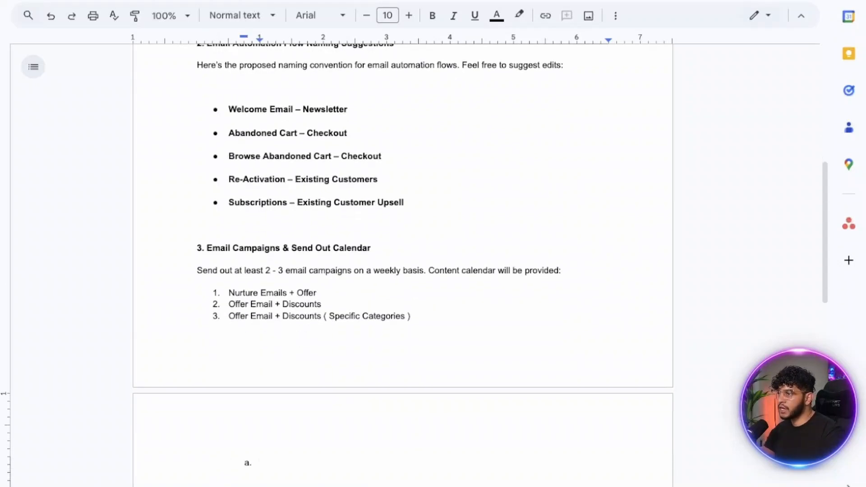
scroll(403, 244, down, 8)
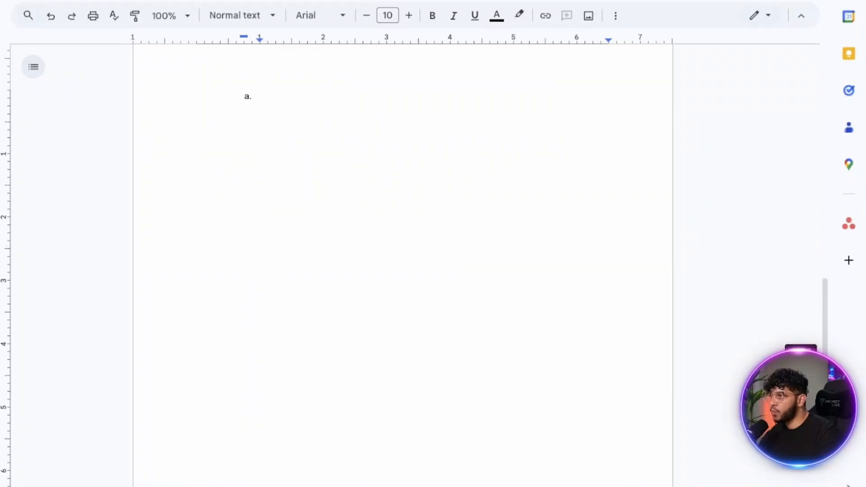
scroll(403, 244, up, 4)
scroll(403, 266, up, 3)
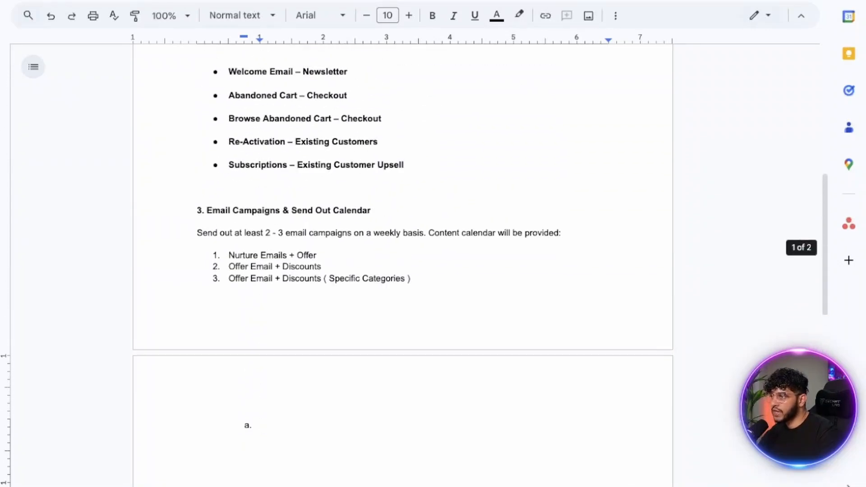
scroll(403, 267, down, 3)
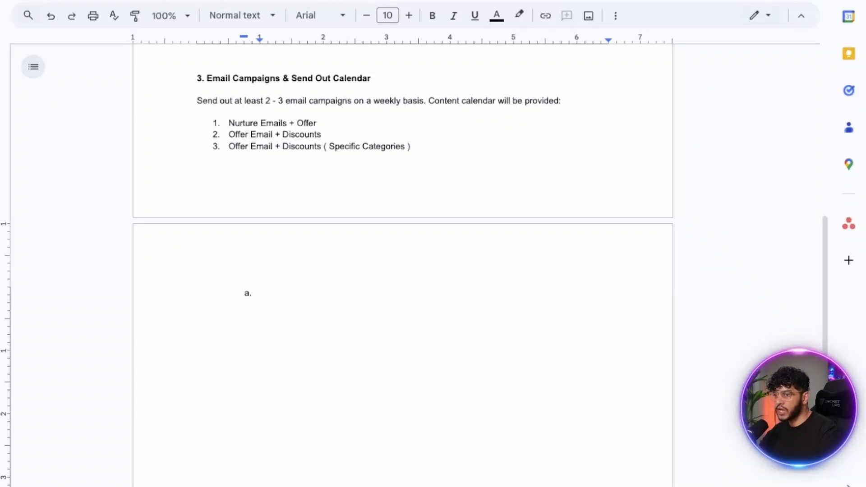
scroll(403, 266, up, 5)
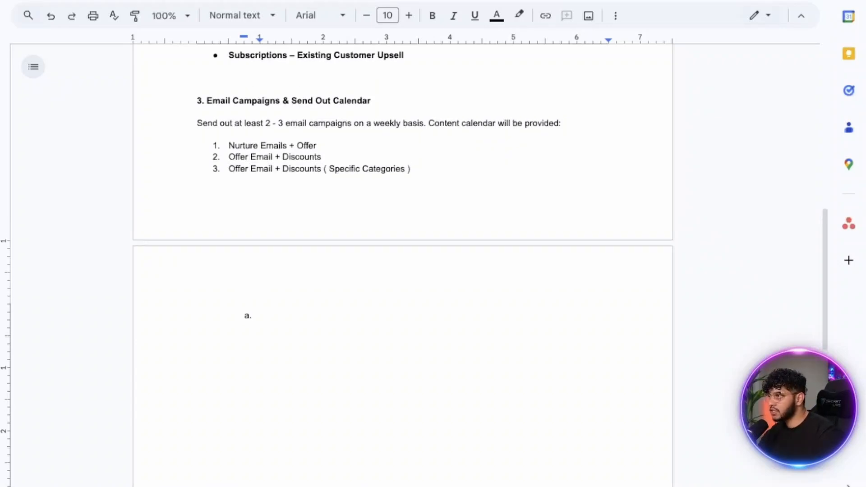
scroll(403, 266, down, 5)
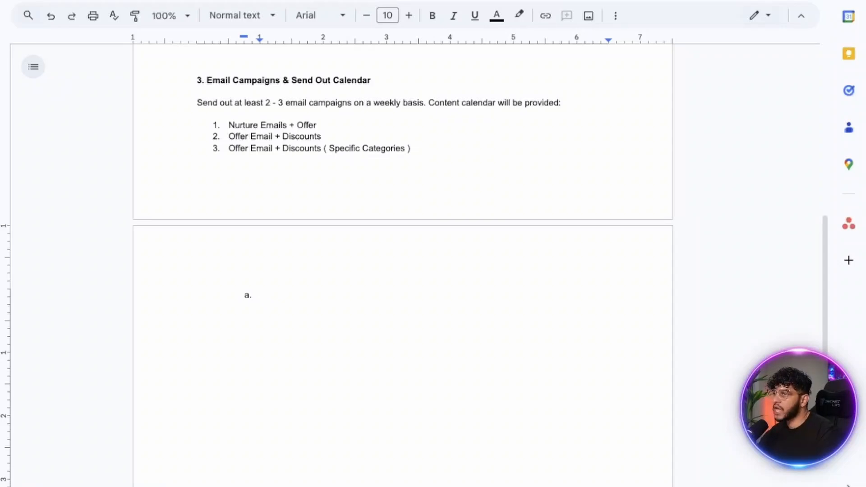
scroll(403, 266, up, 10)
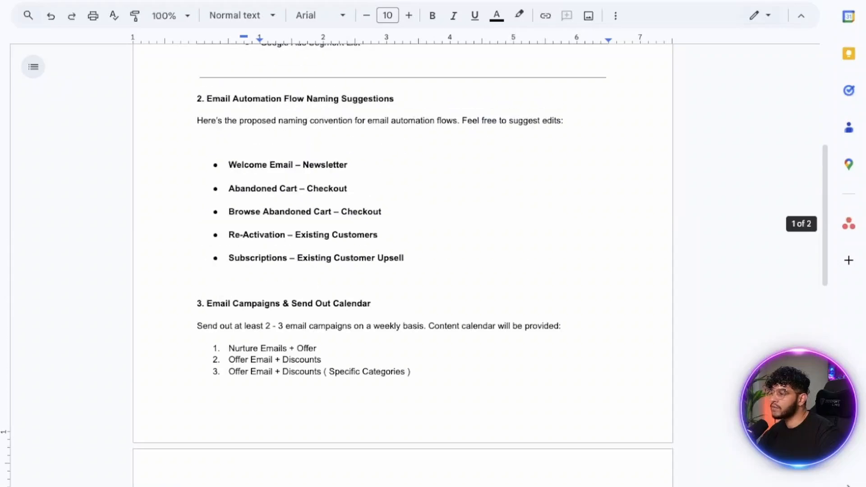
scroll(403, 266, down, 5)
scroll(403, 267, down, 7)
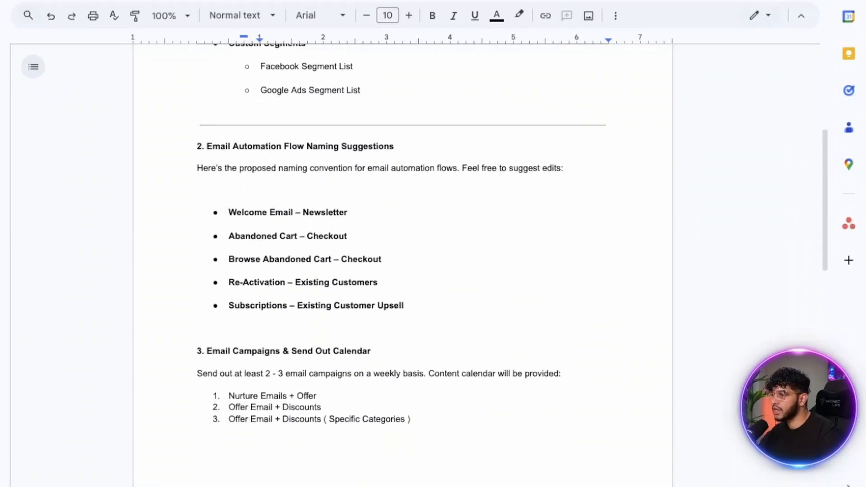
scroll(403, 267, up, 11)
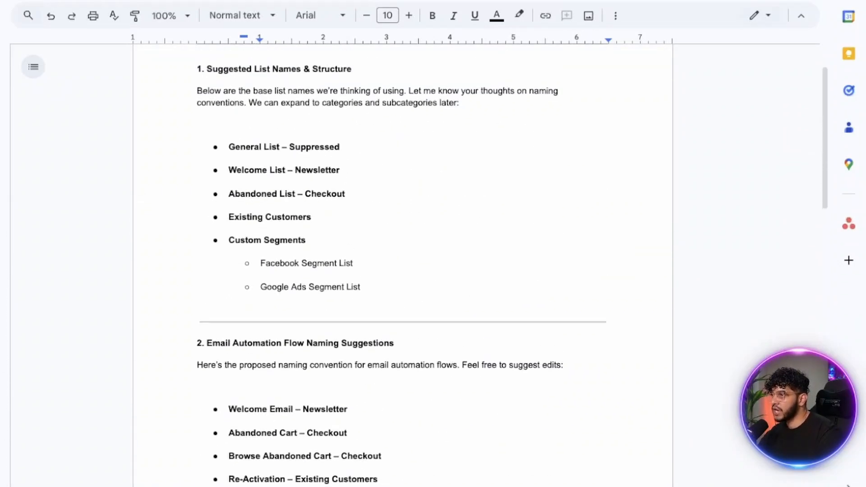
scroll(403, 267, down, 6)
scroll(403, 266, down, 4)
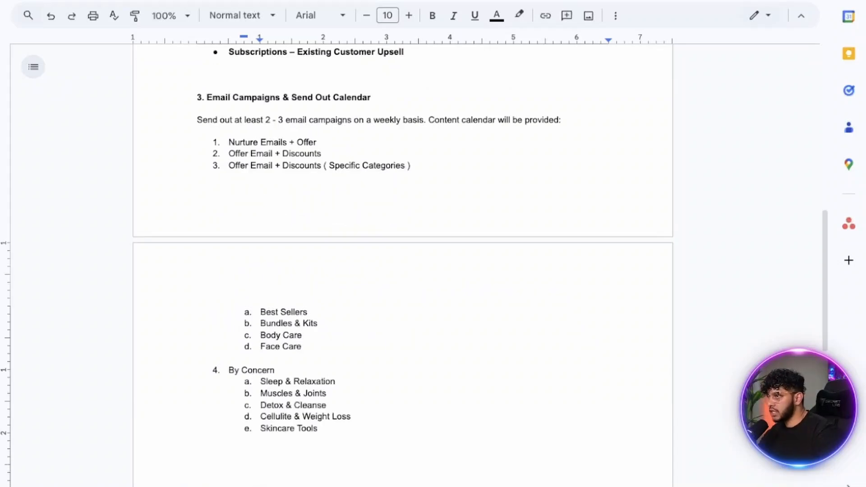
- Review the three campaign types, the category sub-items and the "By Concern" sub-items in section 3, highlighting them in turn
scroll(403, 266, up, 2)
scroll(403, 266, down, 3)
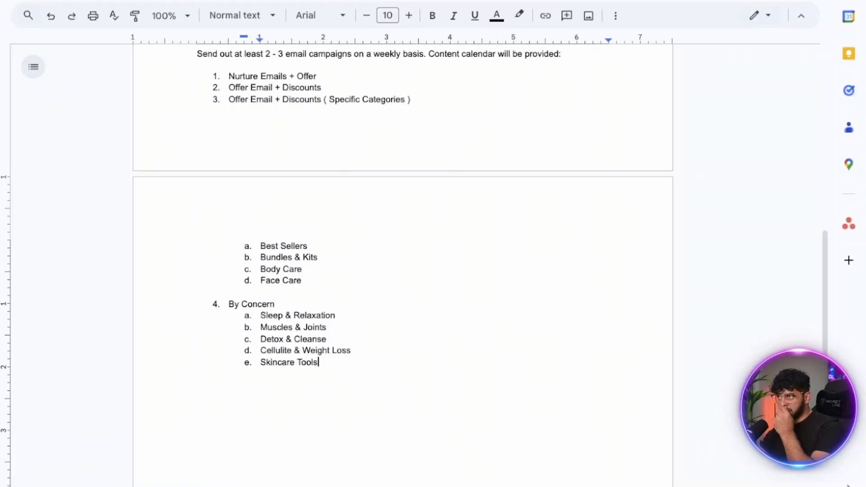
drag(229, 100, 418, 99)
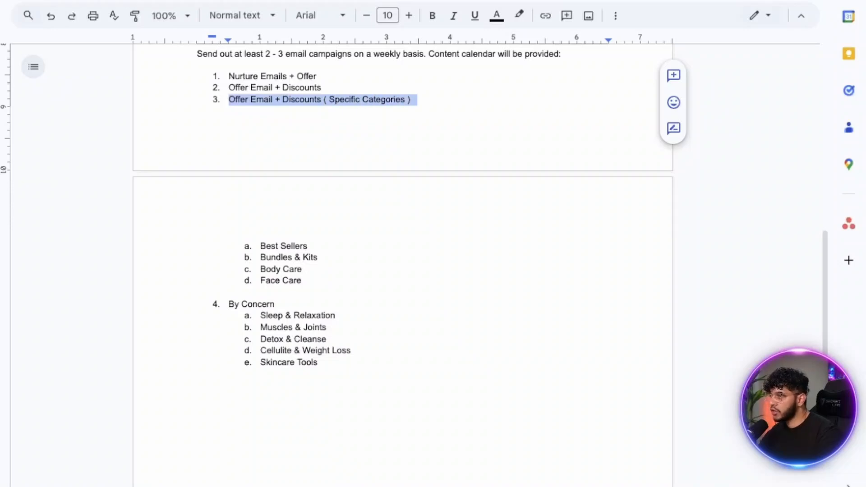
drag(229, 76, 328, 88)
drag(229, 100, 418, 100)
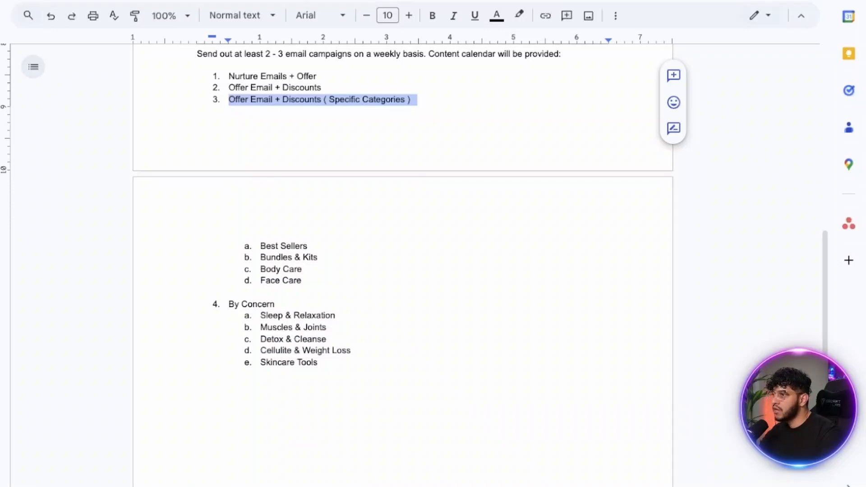
drag(260, 246, 310, 281)
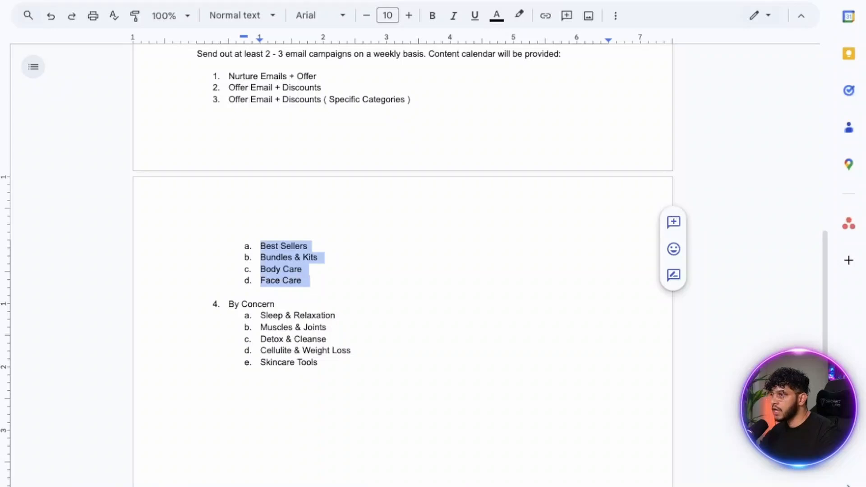
drag(228, 304, 278, 305)
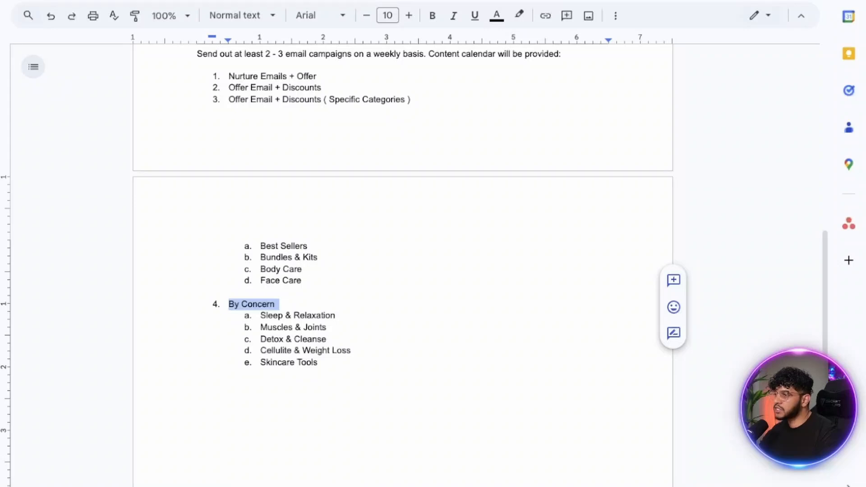
drag(261, 316, 339, 315)
drag(268, 328, 326, 340)
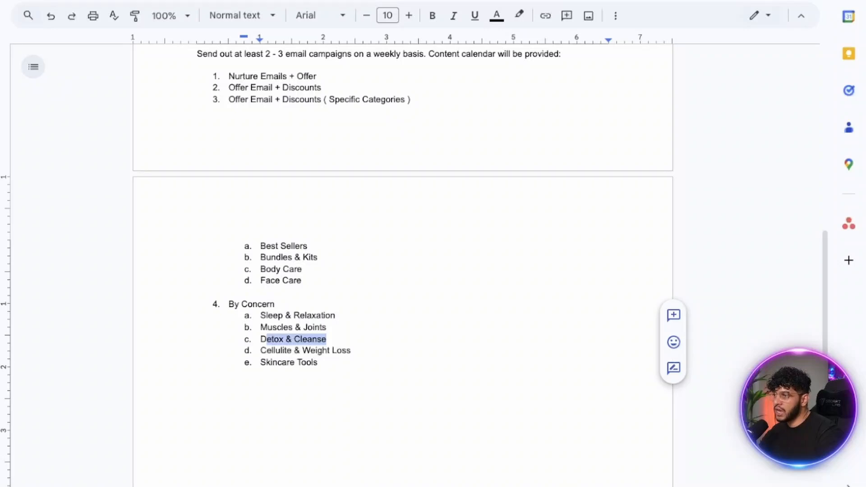
click(262, 292)
- Review the document from the campaign calendar lists back to the "Suggested List Names & Structure" section, highlighting that heading
scroll(403, 265, up, 2)
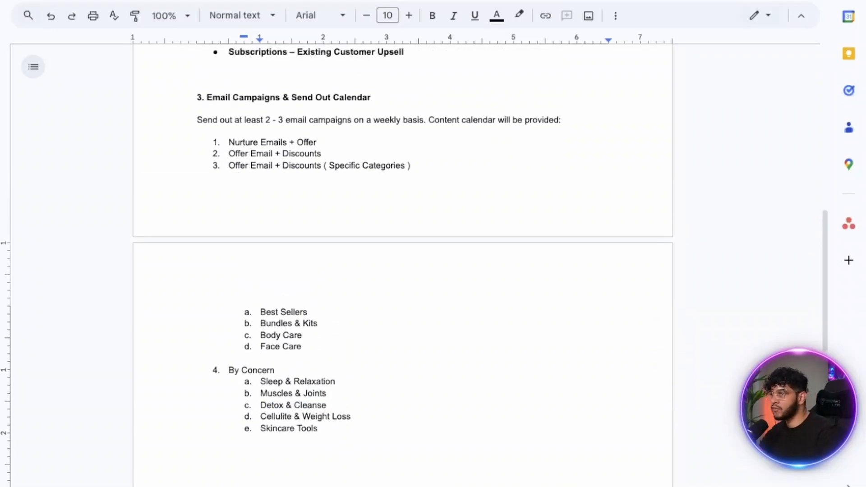
scroll(403, 265, down, 3)
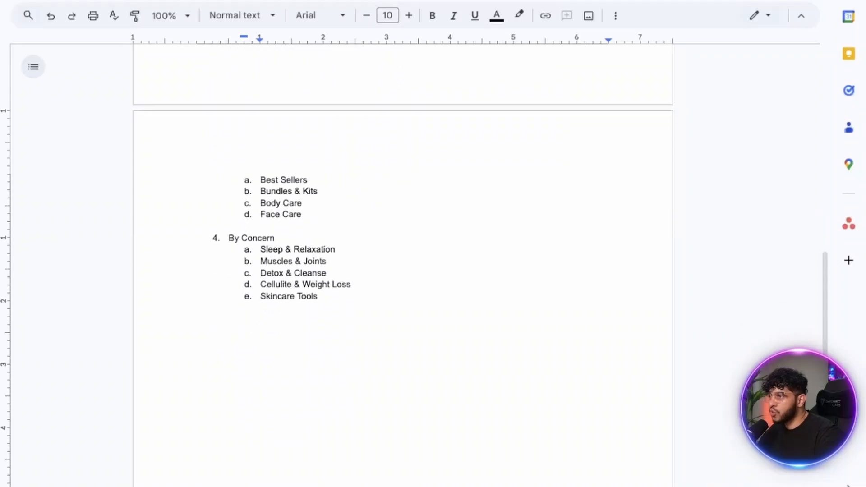
scroll(403, 265, up, 3)
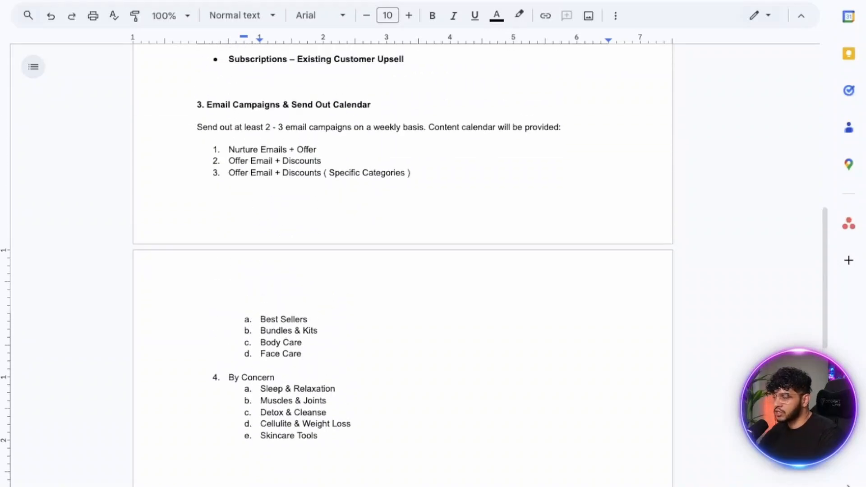
scroll(403, 266, up, 3)
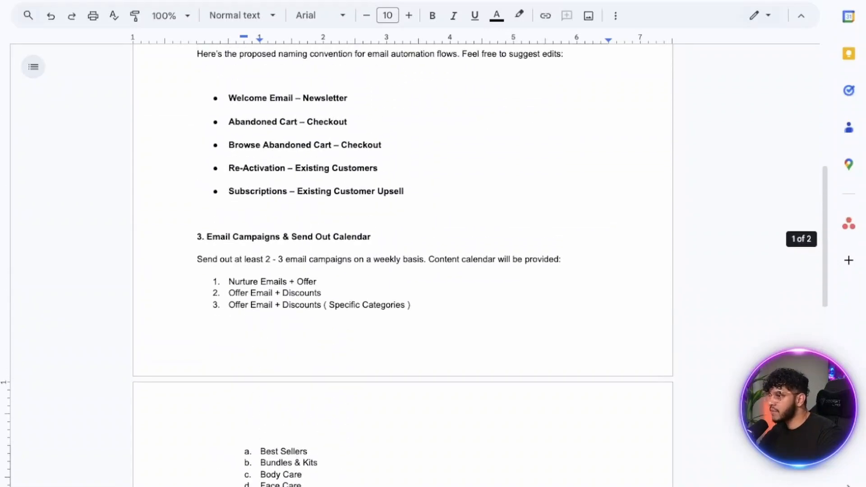
scroll(403, 266, down, 5)
scroll(403, 265, up, 14)
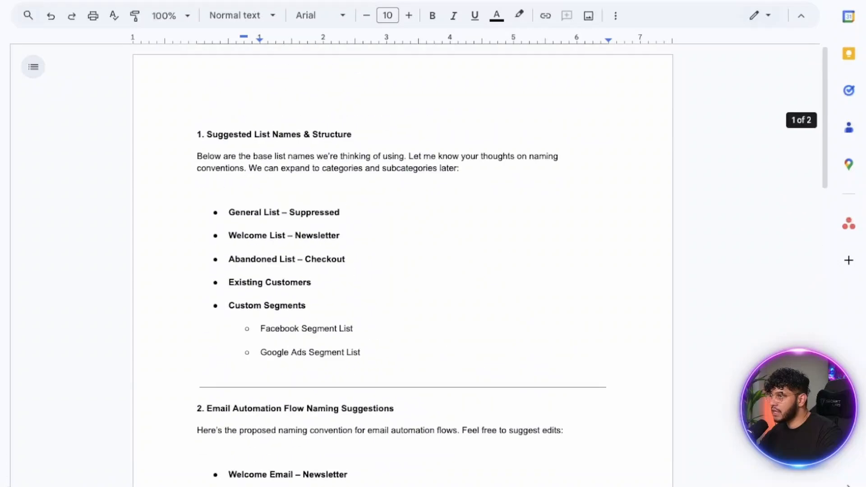
drag(198, 135, 355, 135)
scroll(356, 180, down, 4)
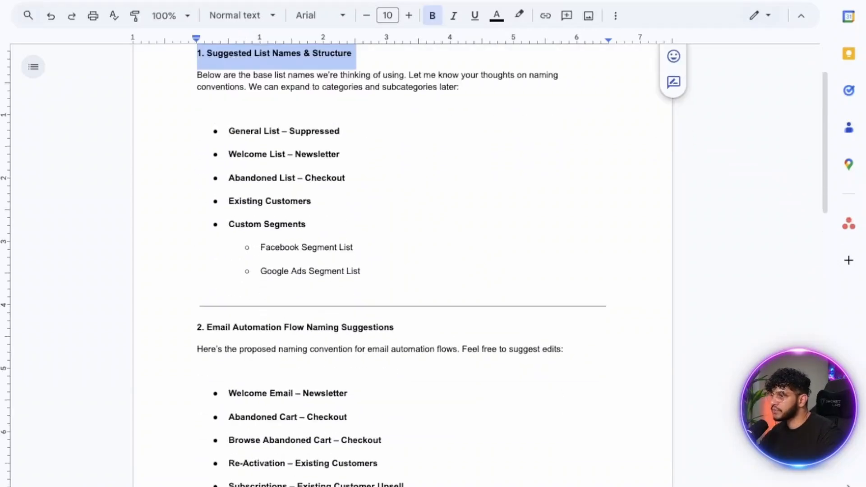
- Review the section 2 and section 3 headings, highlighting each, and the campaign lists down to the "By Concern" sub-items
drag(197, 211, 399, 210)
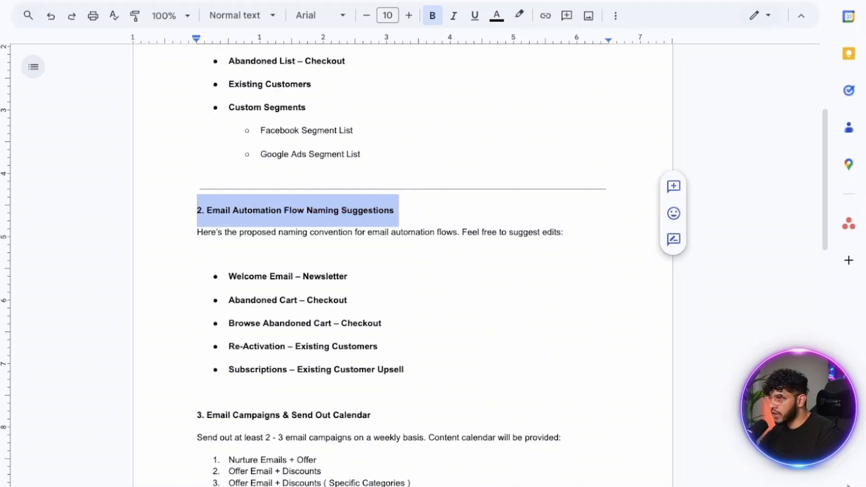
scroll(401, 225, down, 6)
drag(202, 142, 373, 142)
scroll(402, 266, down, 5)
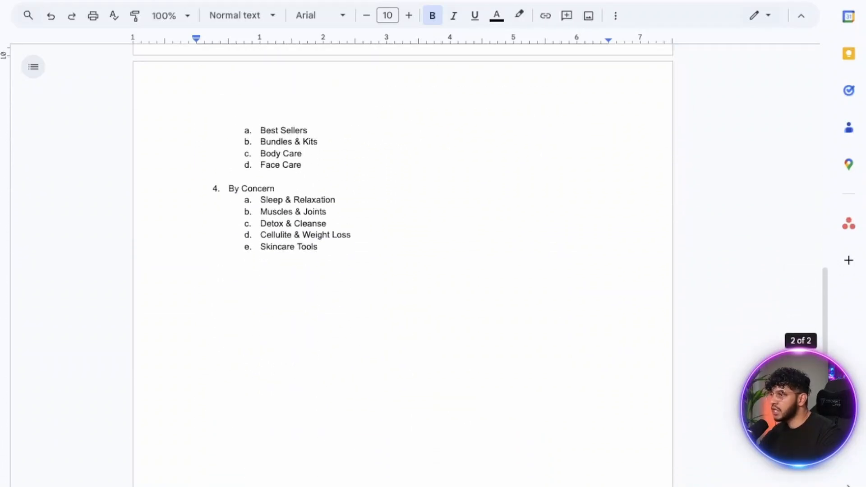
click(319, 239)
scroll(402, 266, up, 5)
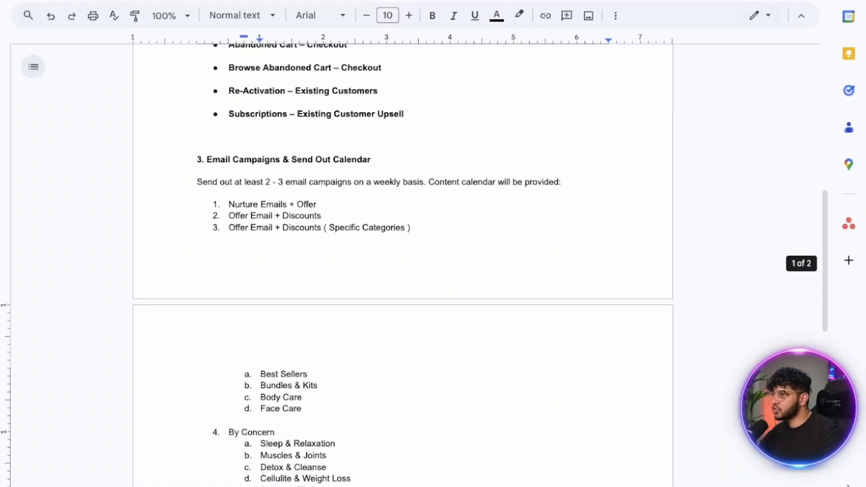
- Add a line directly under the "3. Email Campaigns & Send Out Calendar" heading reading "Send out times can be every other day"
click(564, 182)
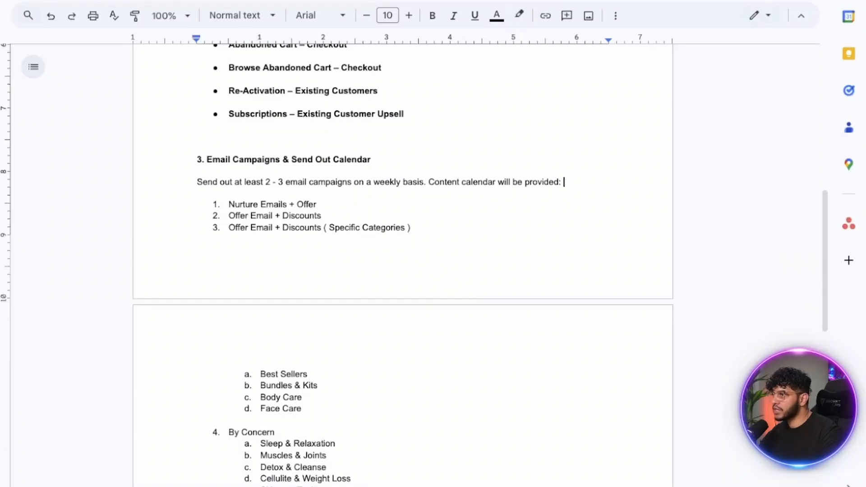
click(374, 160)
key(Return)
key(Return)
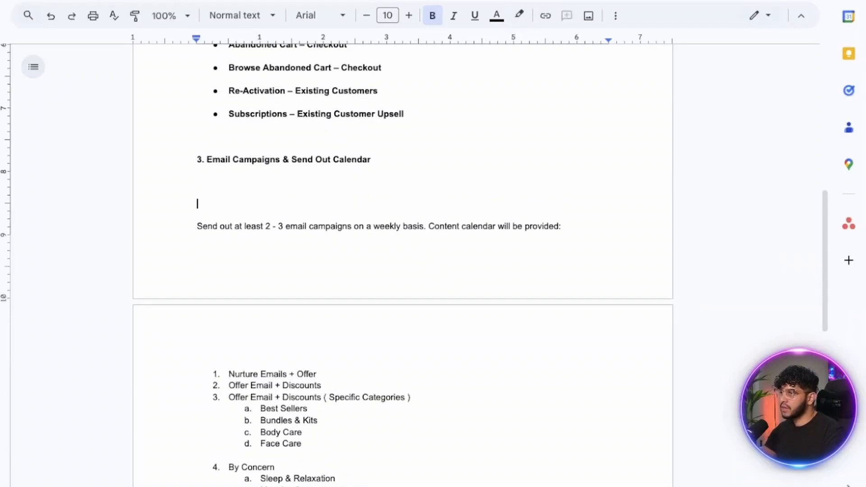
key(BackSpace)
text(S)
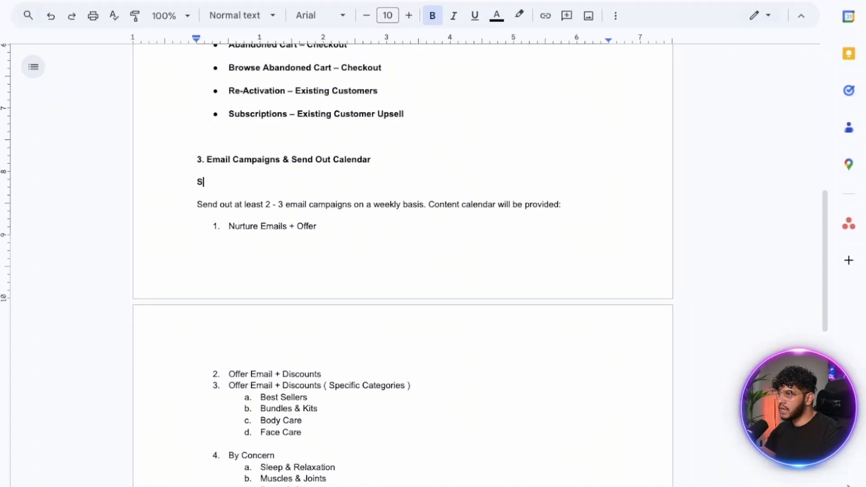
text(end out time)
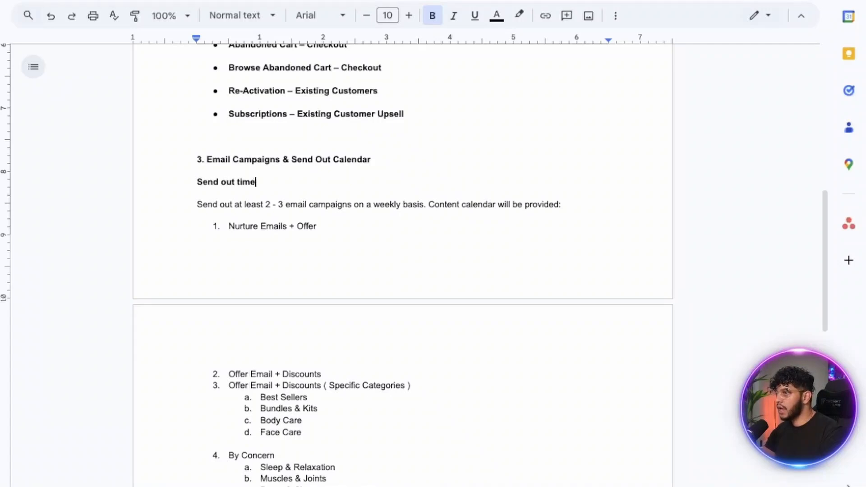
text(s can be evert)
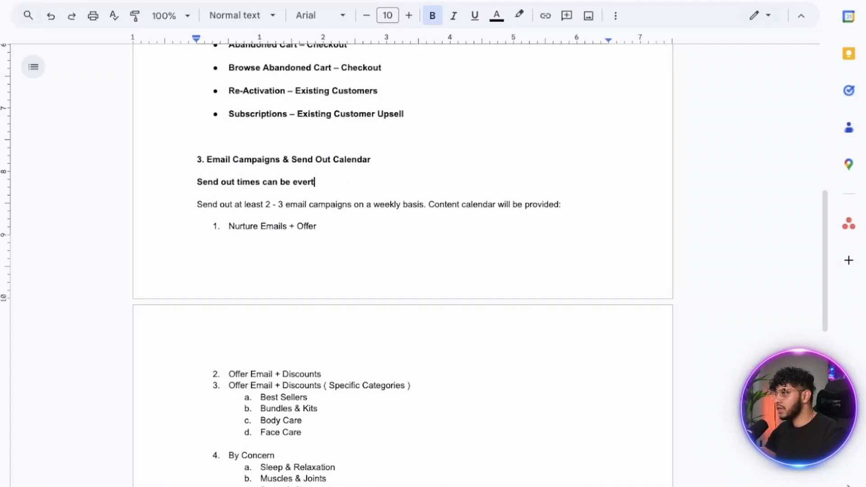
key(BackSpace)
text(y oth)
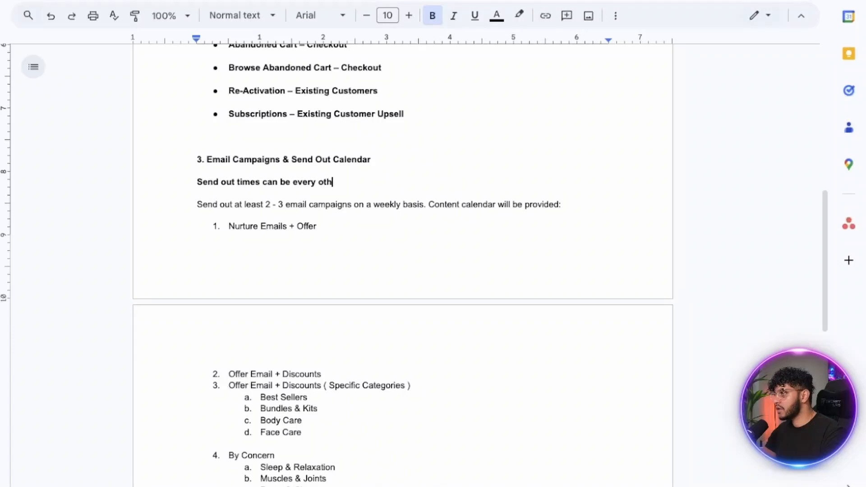
text(er day )
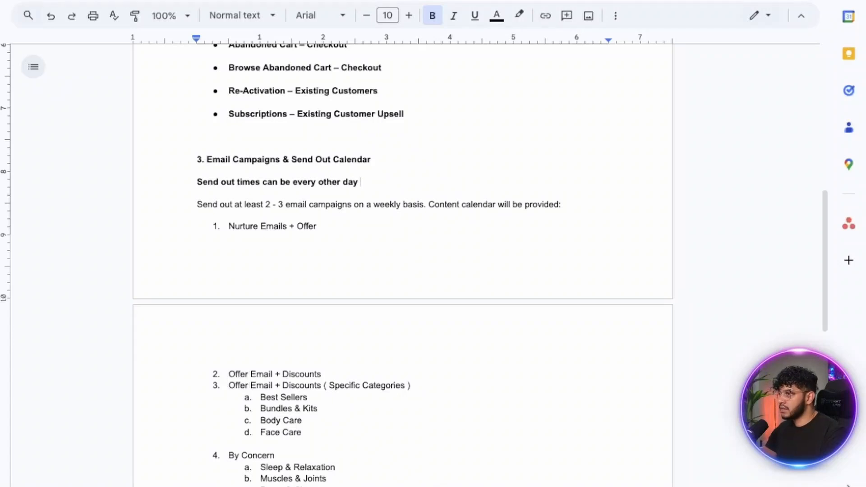
- Extend the new send-out line with "( ex. If email goes out on tuesday, the next one goes out on thursday )"
text()()
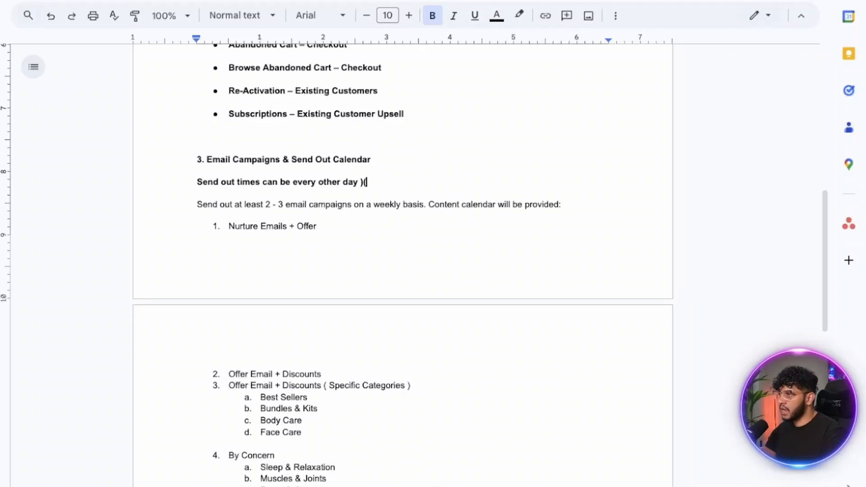
key(BackSpace)
key(BackSpace)
text(( ex. )
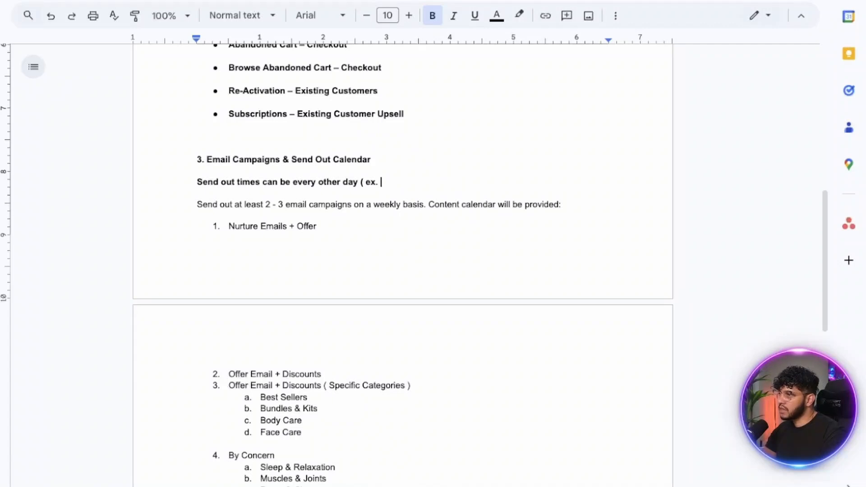
text(If w)
key(BackSpace)
text(email)
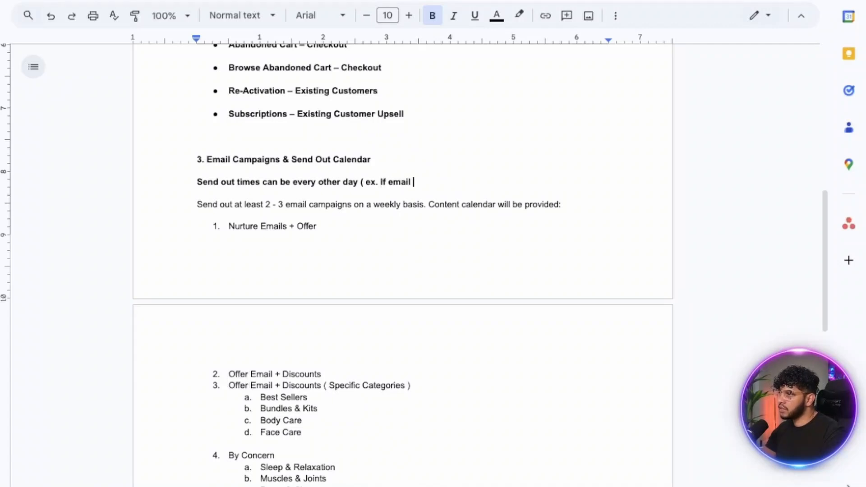
text( goes out on tue)
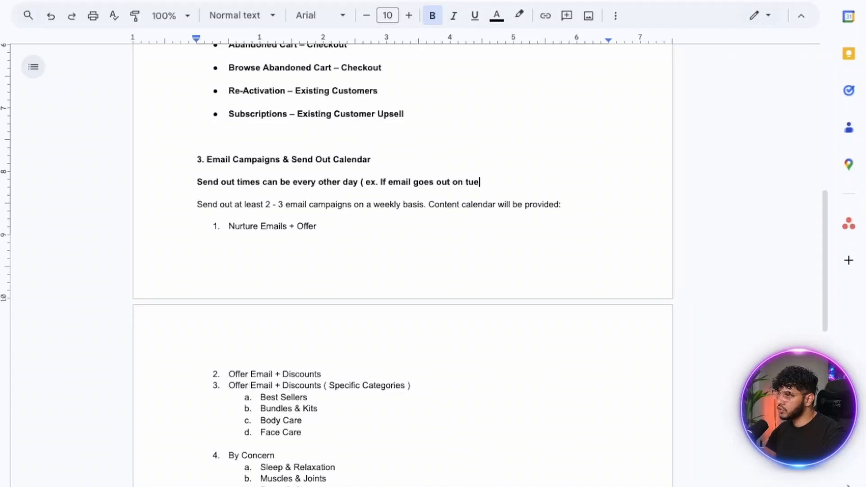
text(sday, the )
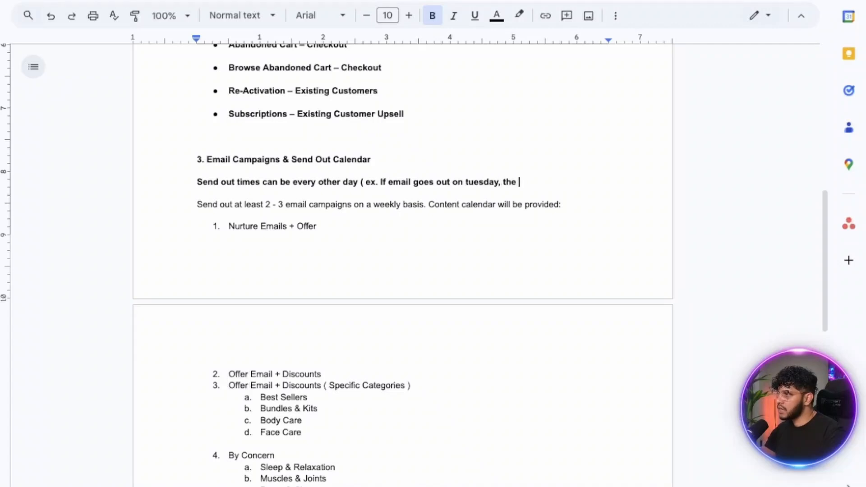
text(next one goes o)
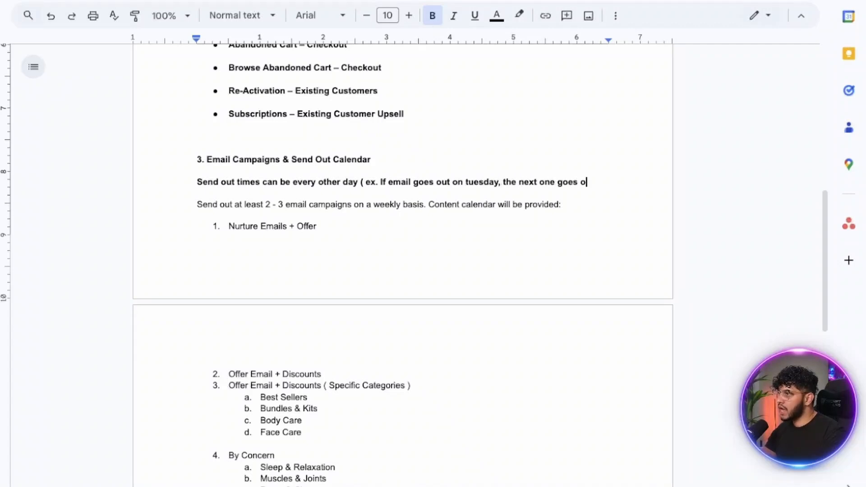
text(ut on thur)
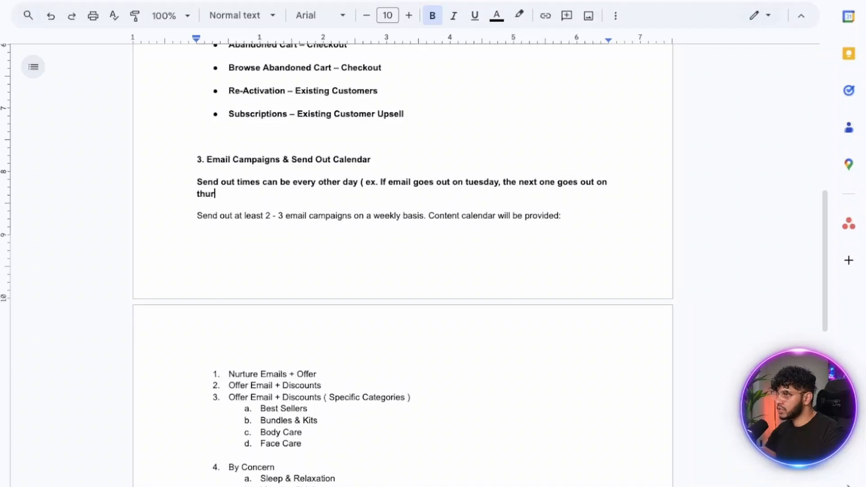
text(sday ))
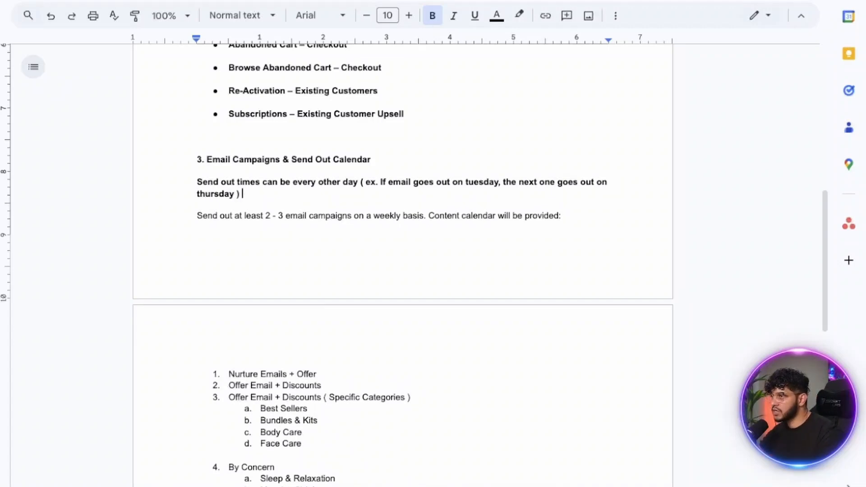
- Remove the bold formatting from the send-out times line
triple_click(199, 182)
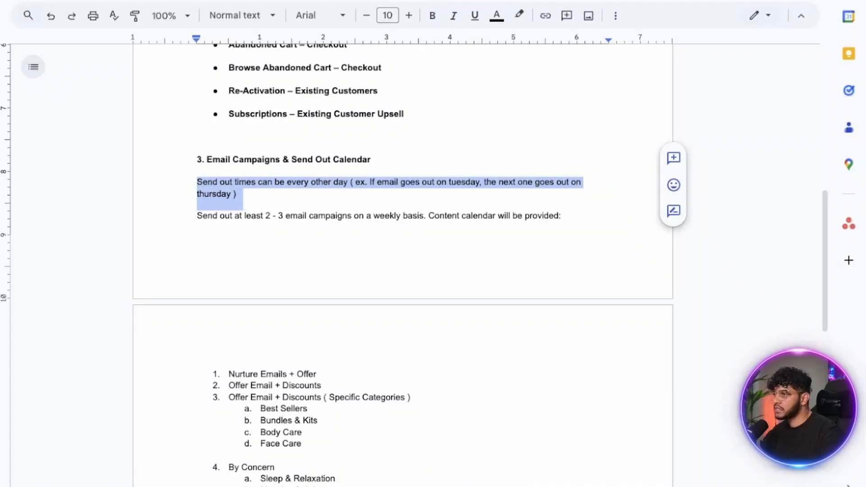
key(ctrl+b)
key(Right)
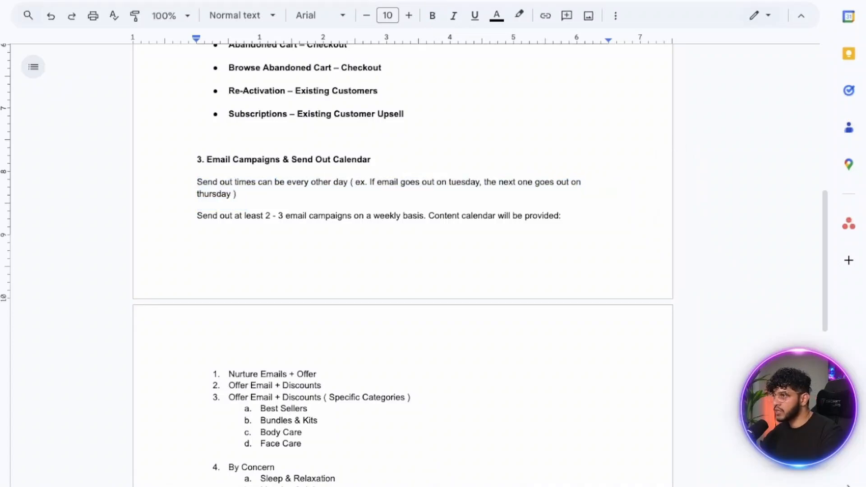
- Format the whole send-out times line as bold italic text in dark red
drag(239, 195, 198, 183)
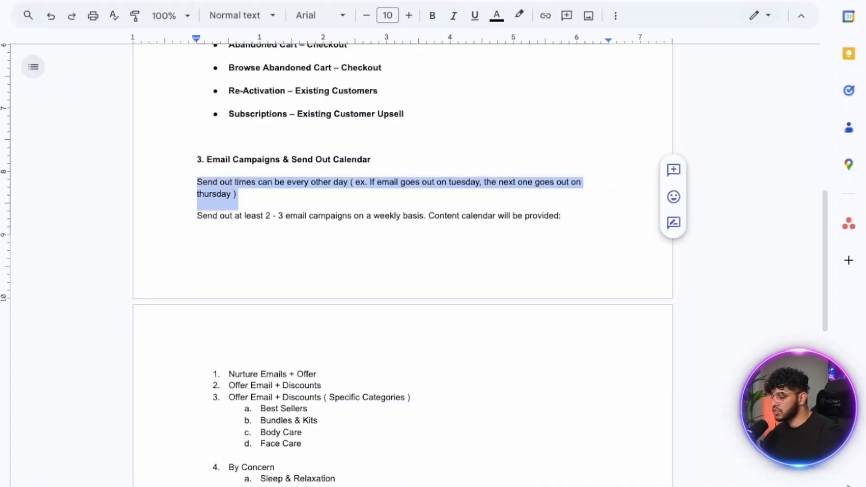
key(ctrl+b)
key(ctrl+i)
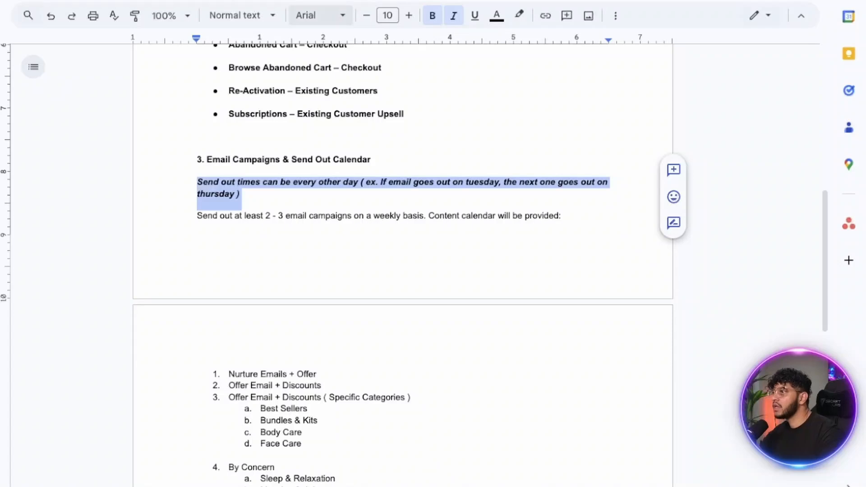
click(497, 15)
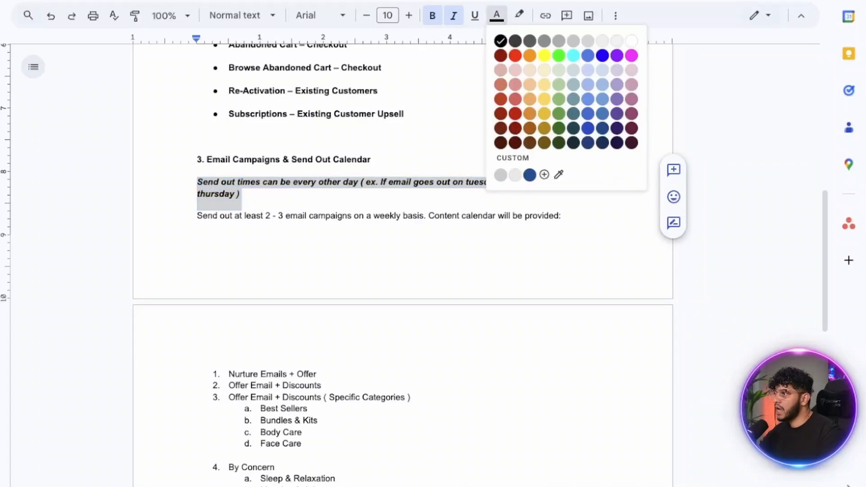
click(516, 114)
click(244, 194)
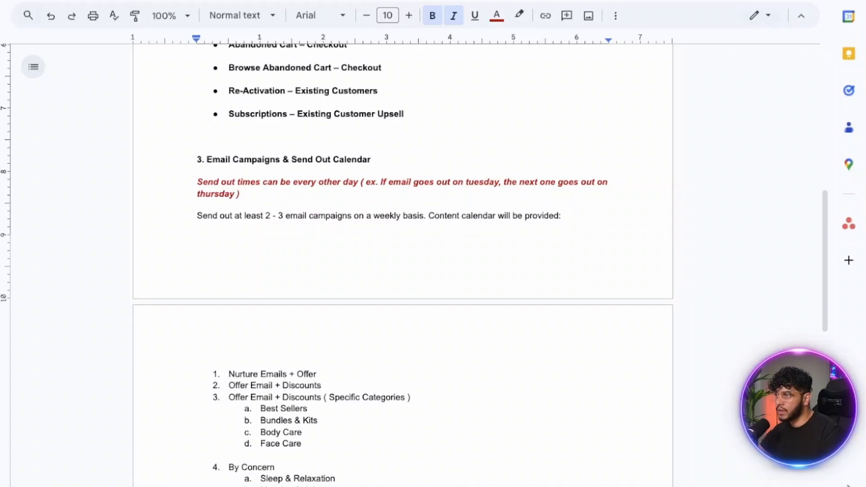
- Review the plan from the flow naming suggestions through the campaign calendar and category lists, highlighting the red send-out times line
drag(197, 182, 246, 198)
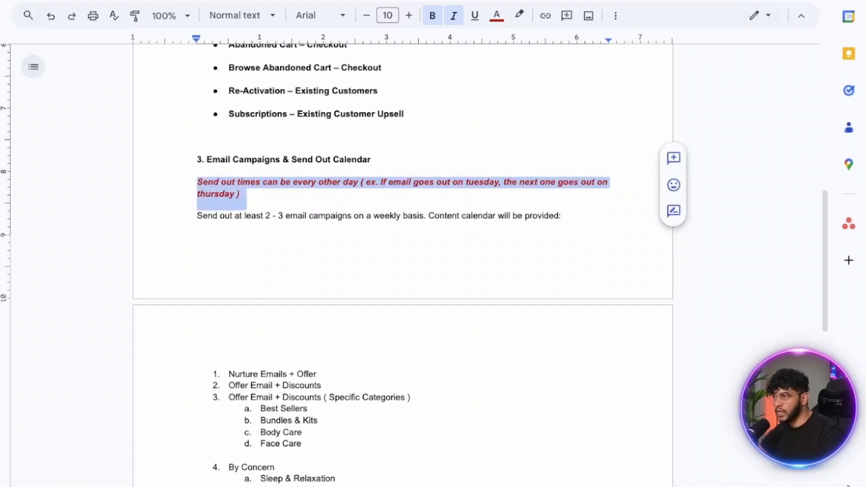
scroll(403, 266, down, 7)
click(197, 250)
scroll(403, 266, up, 5)
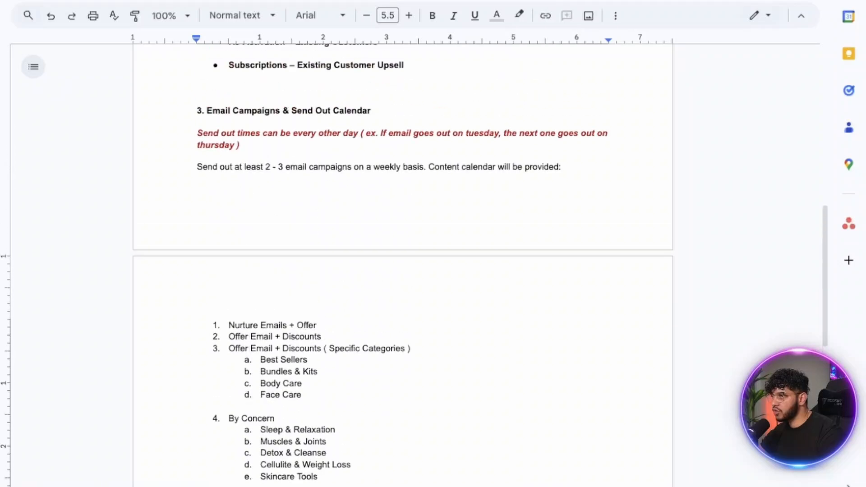
scroll(403, 265, up, 11)
scroll(403, 265, down, 13)
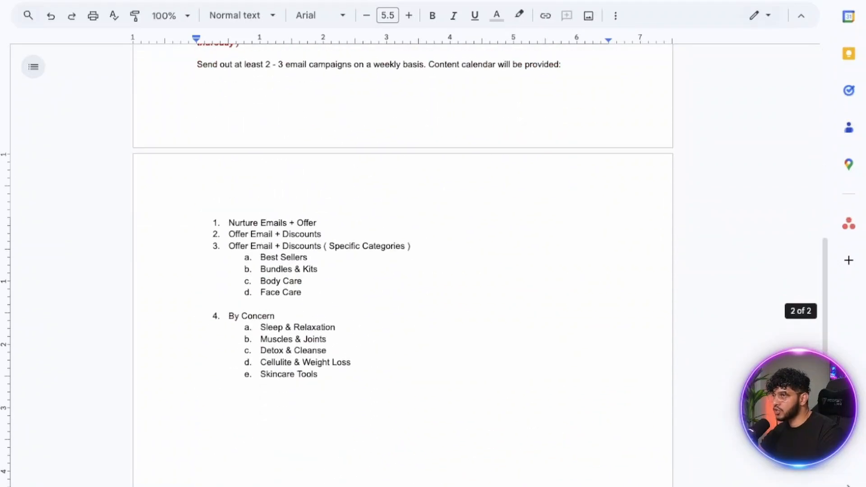
scroll(403, 265, up, 12)
scroll(403, 265, down, 6)
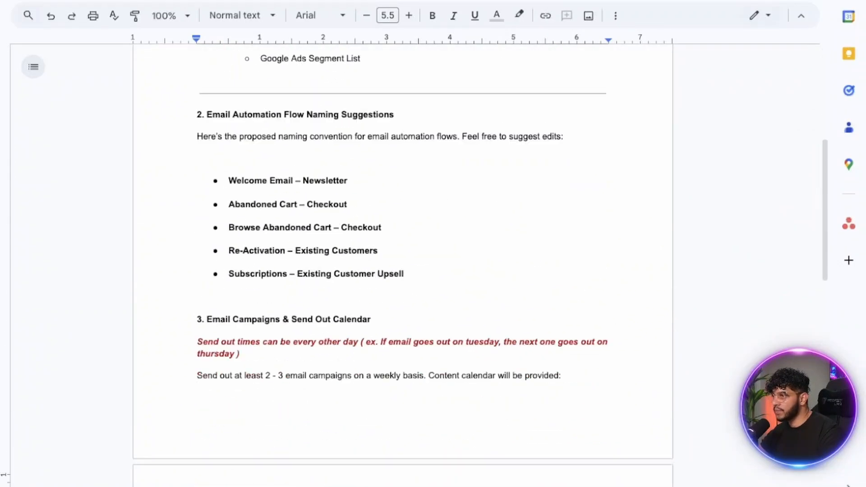
scroll(403, 265, down, 7)
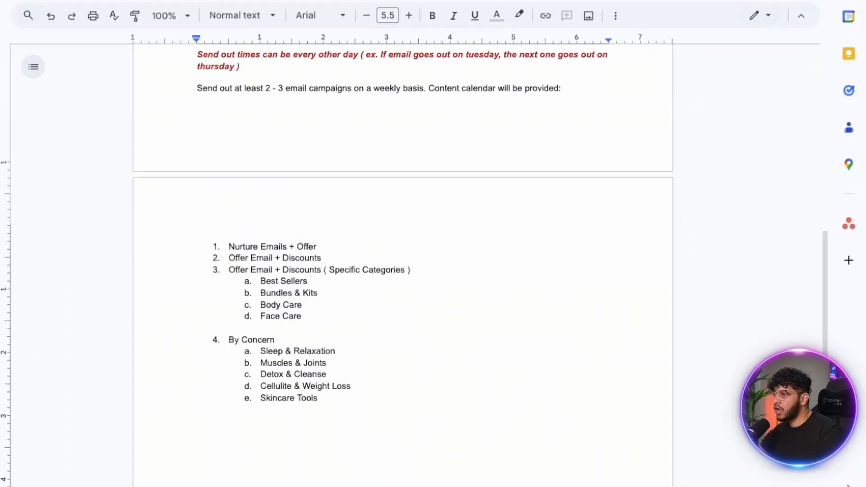
scroll(403, 266, up, 14)
scroll(403, 265, down, 14)
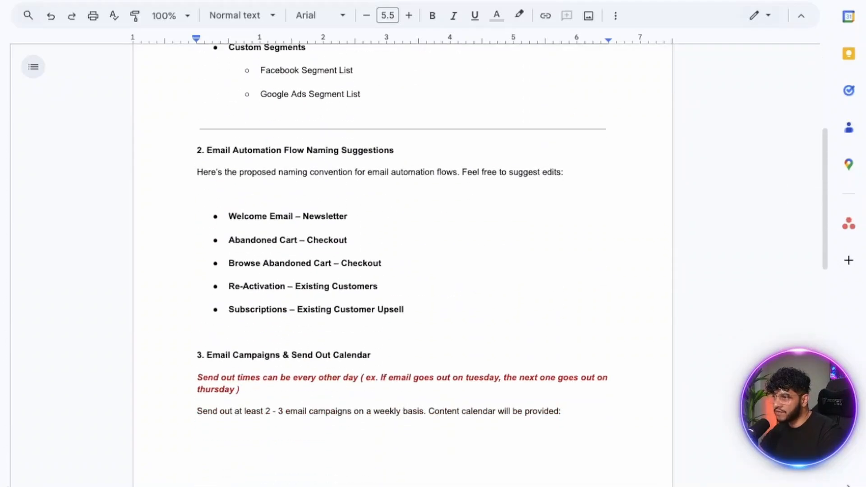
scroll(403, 265, up, 1)
scroll(403, 265, down, 1)
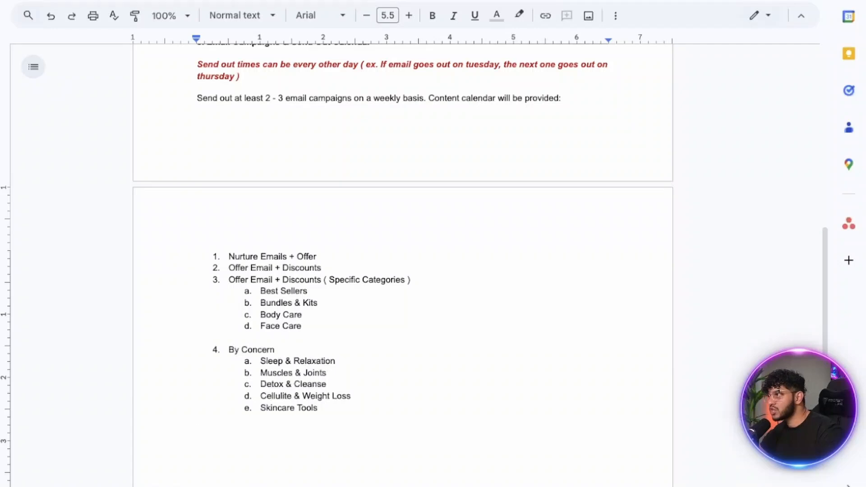
- Switch to the Figma board and examine the row of Curology email designs under the green "Done" banner
key(super+t)
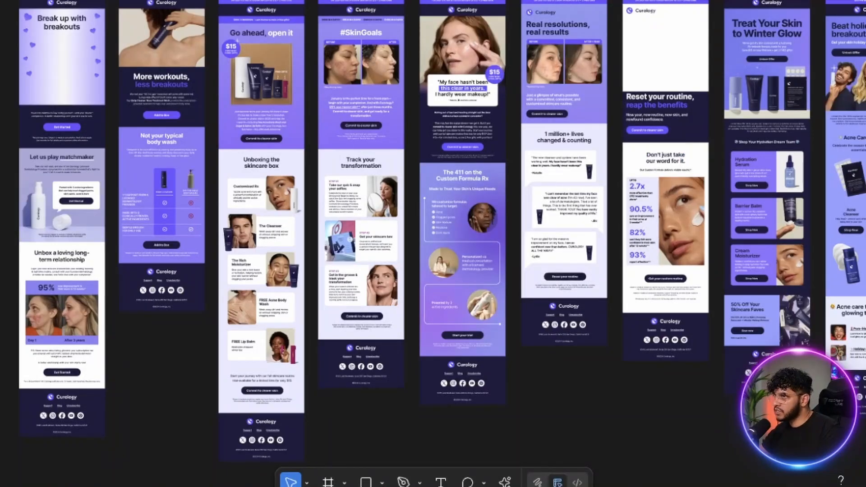
scroll(433, 244, left, 2)
scroll(433, 244, up, 1)
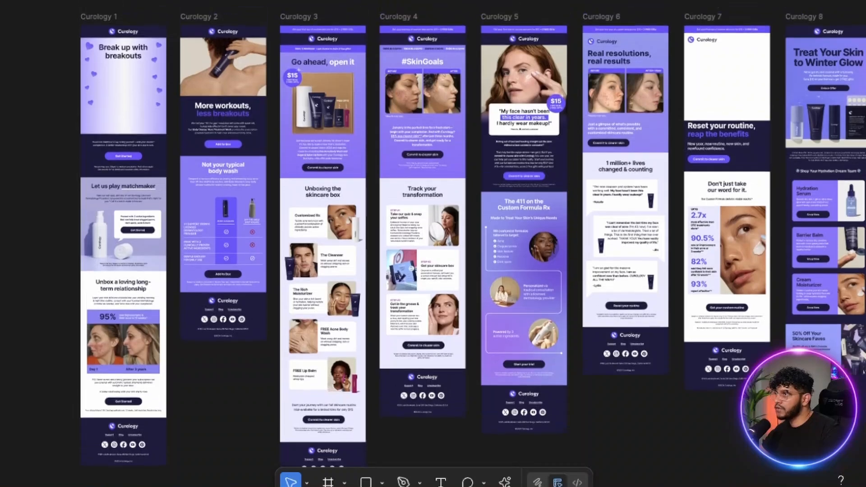
scroll(433, 243, up, 1)
scroll(433, 244, down, 4)
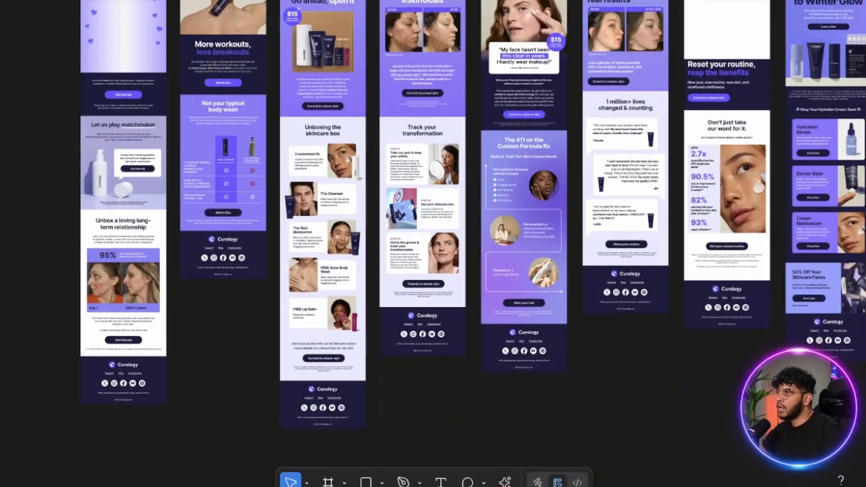
scroll(433, 244, up, 7)
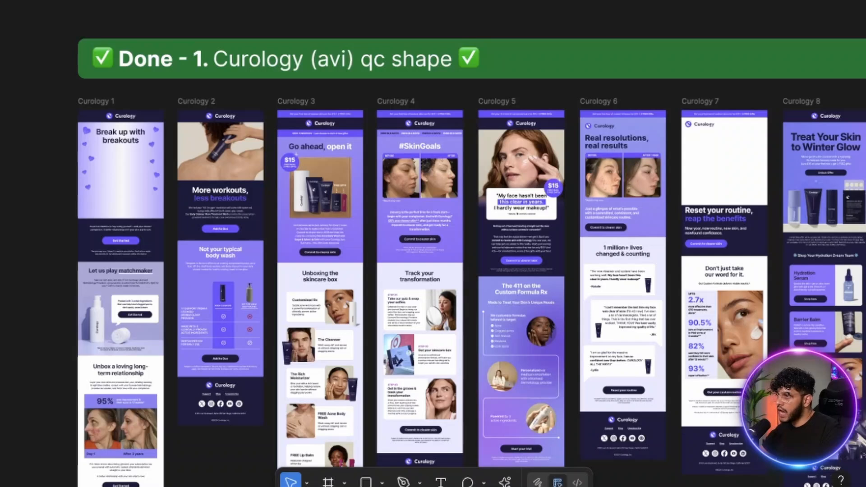
- Examine the row of Curology email designs from Curology 1 across to Curology 11
scroll(434, 243, right, 1)
scroll(433, 244, down, 1)
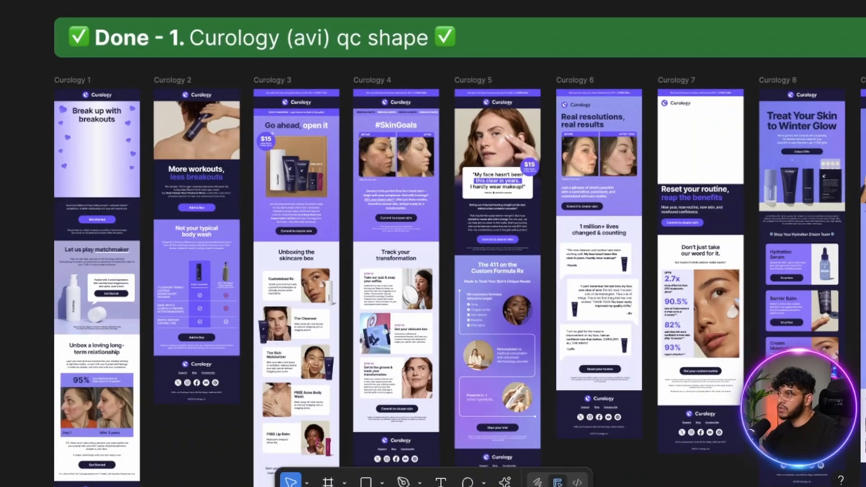
scroll(434, 244, right, 7)
scroll(434, 243, down, 1)
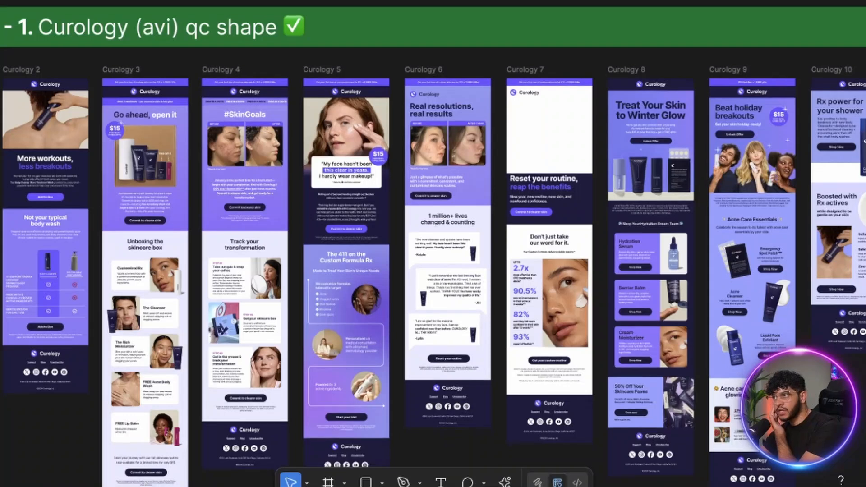
scroll(433, 244, right, 2)
scroll(433, 244, down, 1)
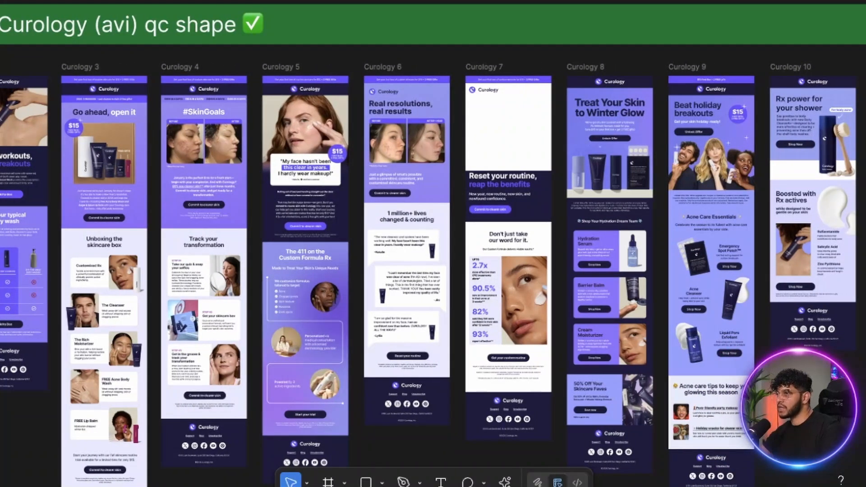
scroll(433, 244, right, 5)
scroll(433, 243, right, 2)
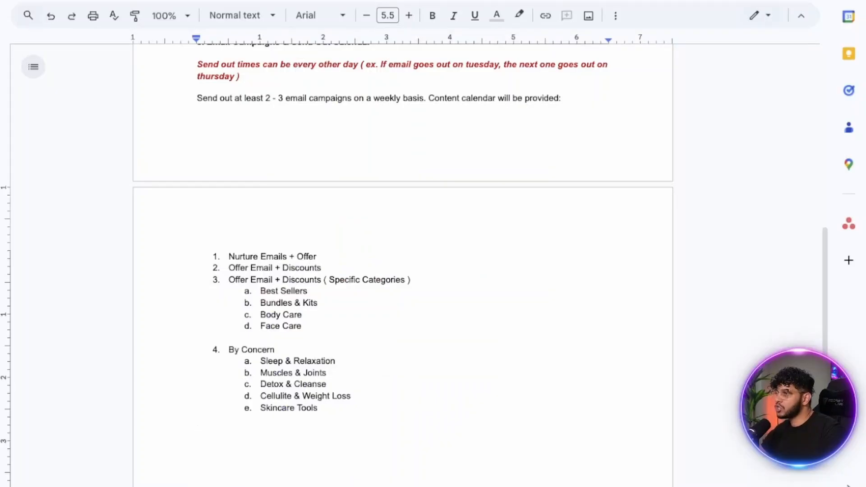
- Compare the Google Docs plan's lists, flows and campaign categories with the Curology designs in Figma, going back across the row to Curology 1
scroll(403, 271, up, 12)
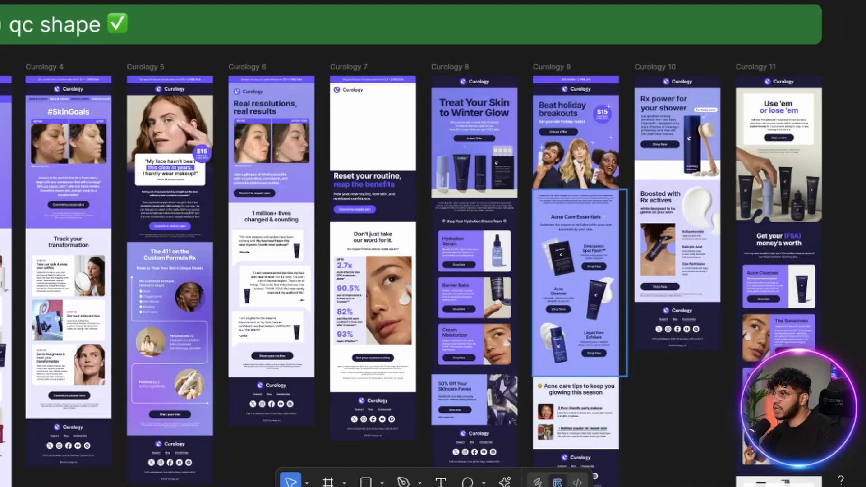
scroll(418, 246, left, 1)
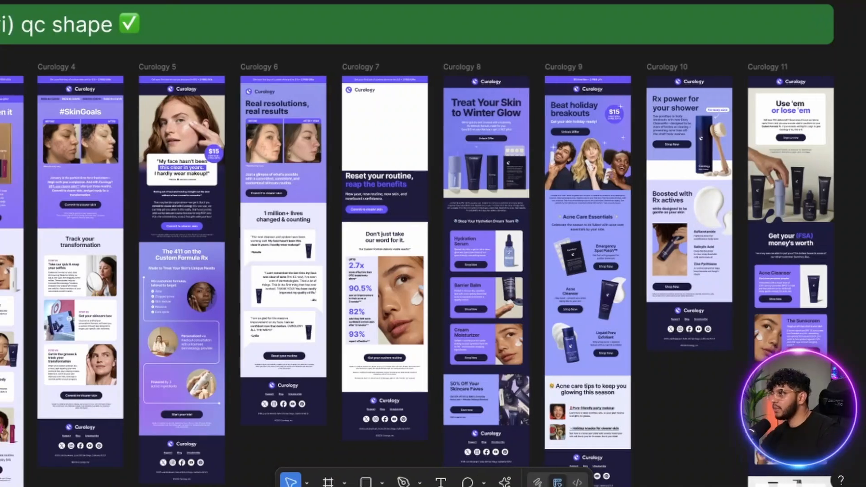
scroll(417, 246, left, 2)
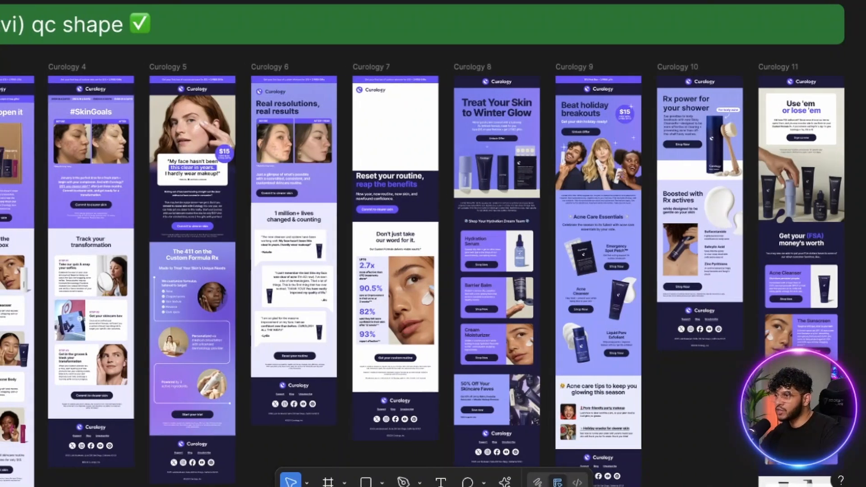
scroll(417, 246, left, 8)
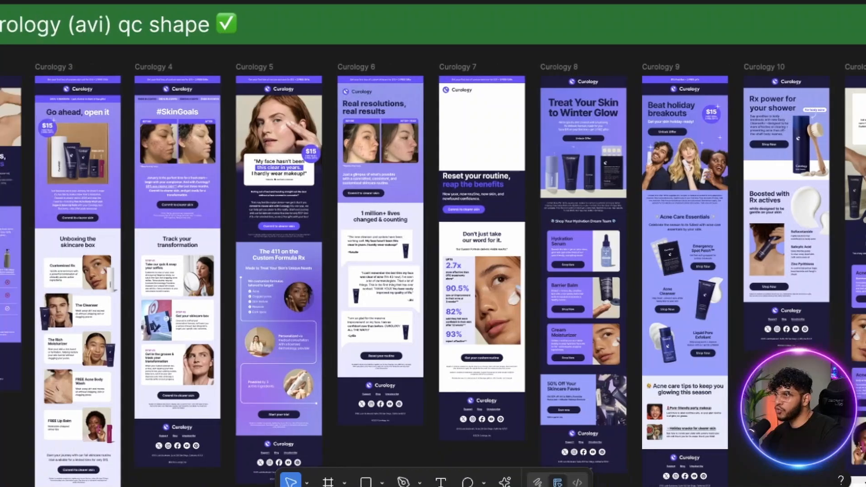
scroll(418, 246, left, 20)
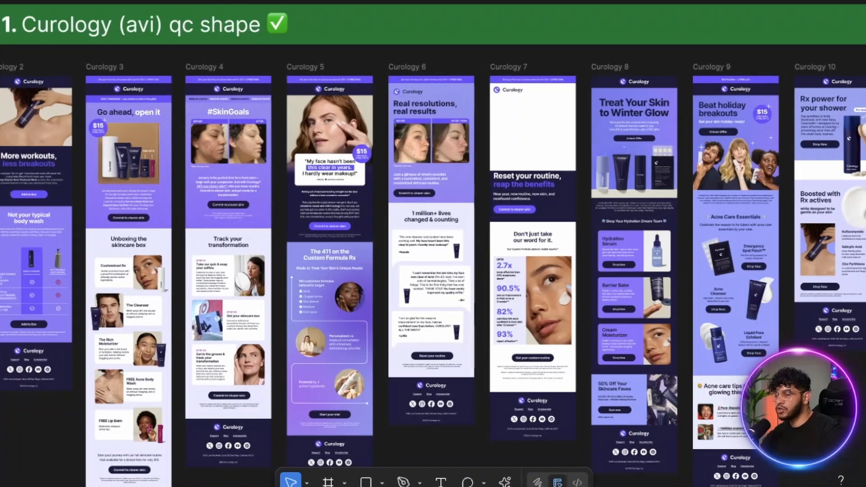
scroll(417, 246, left, 1)
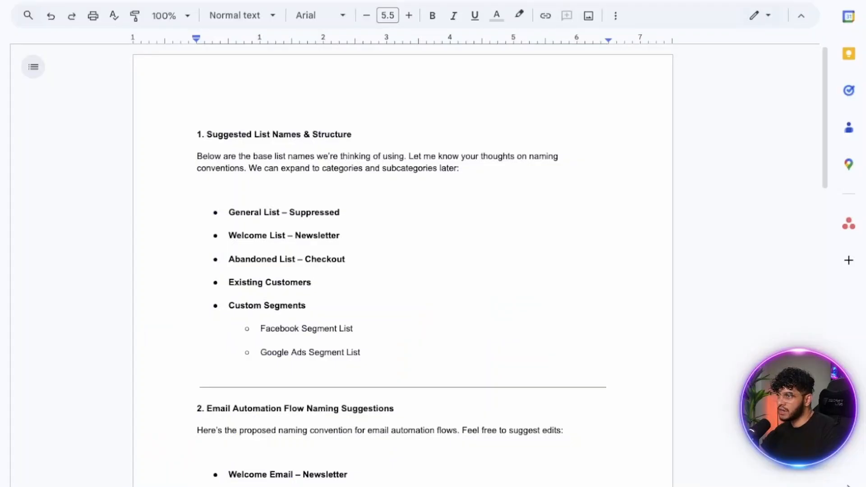
scroll(403, 266, down, 14)
scroll(403, 266, up, 14)
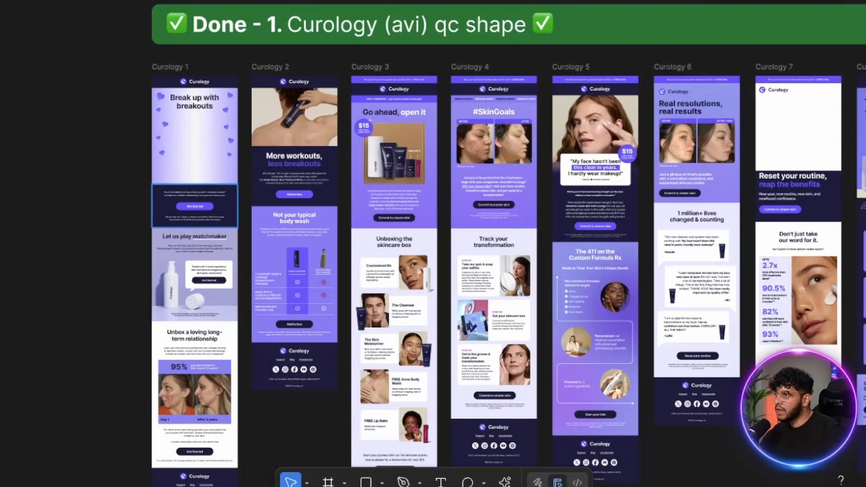
- Examine the Curology 1 to Curology 5 emails in Figma up close, covering their hero sections, offers, calls to action and product blocks
scroll(190, 231, up, 5)
scroll(190, 232, up, 2)
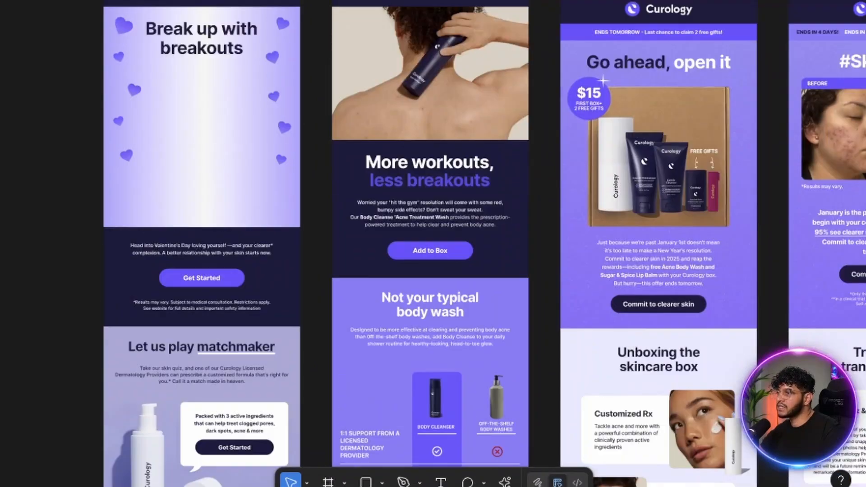
scroll(190, 231, down, 4)
scroll(189, 231, right, 5)
scroll(190, 231, down, 2)
scroll(433, 244, up, 7)
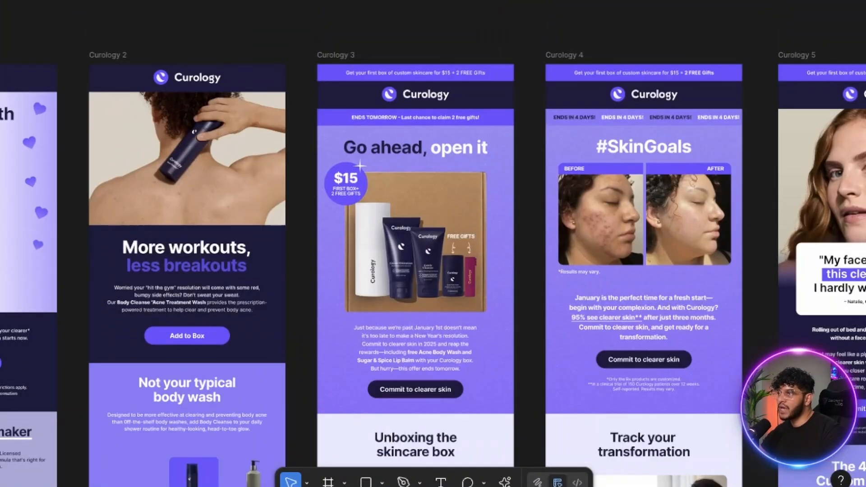
scroll(433, 243, right, 2)
scroll(433, 244, down, 2)
scroll(433, 244, right, 2)
scroll(433, 244, right, 2)
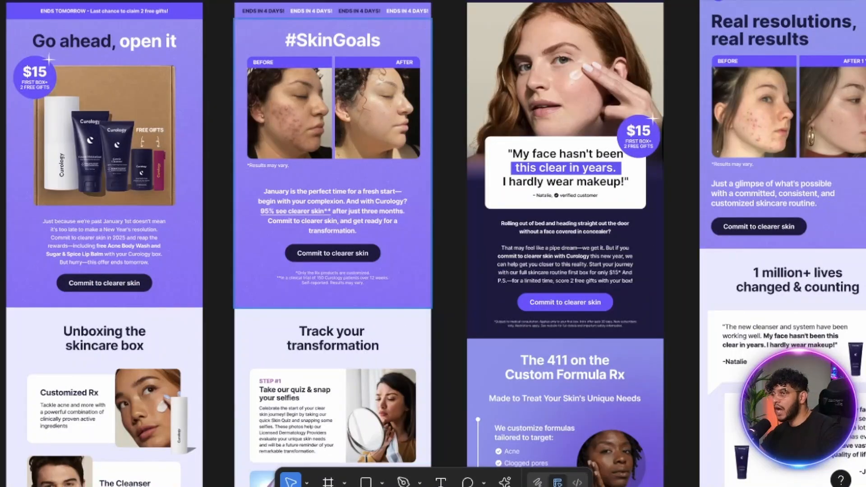
scroll(333, 258, down, 3)
scroll(333, 257, down, 5)
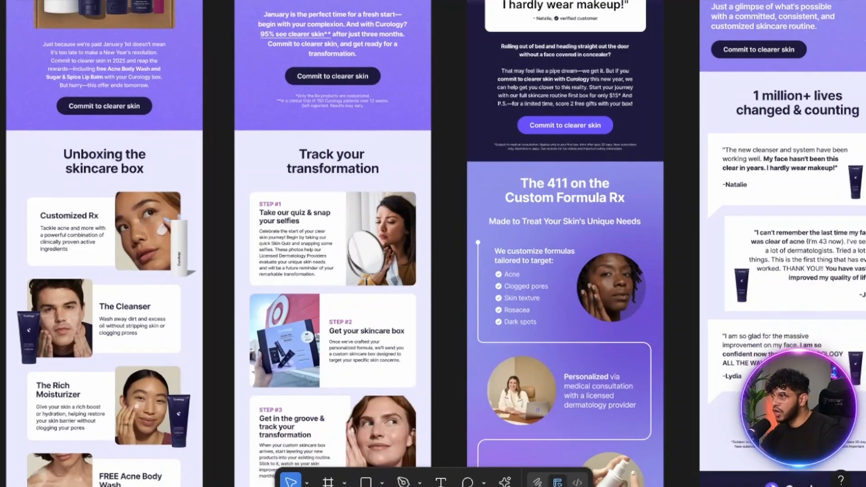
- Inspect the blank hero image of the Curology 7 email and clear the selection
scroll(333, 257, up, 10)
scroll(332, 257, right, 12)
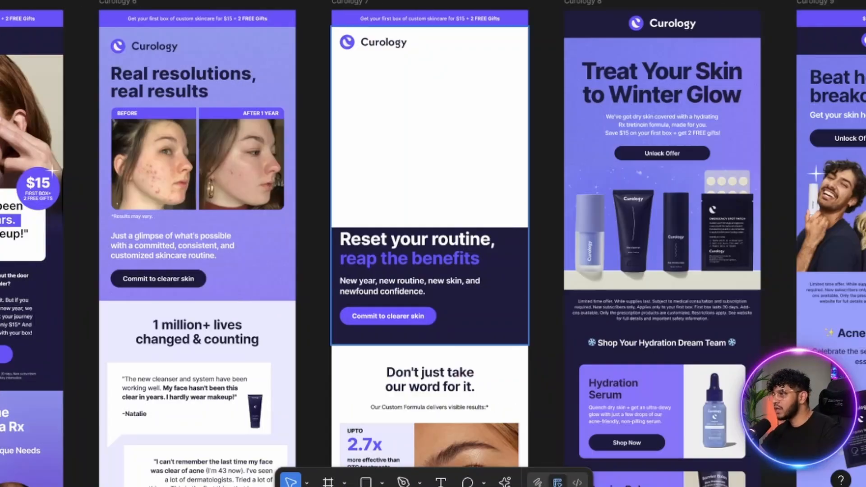
double_click(430, 131)
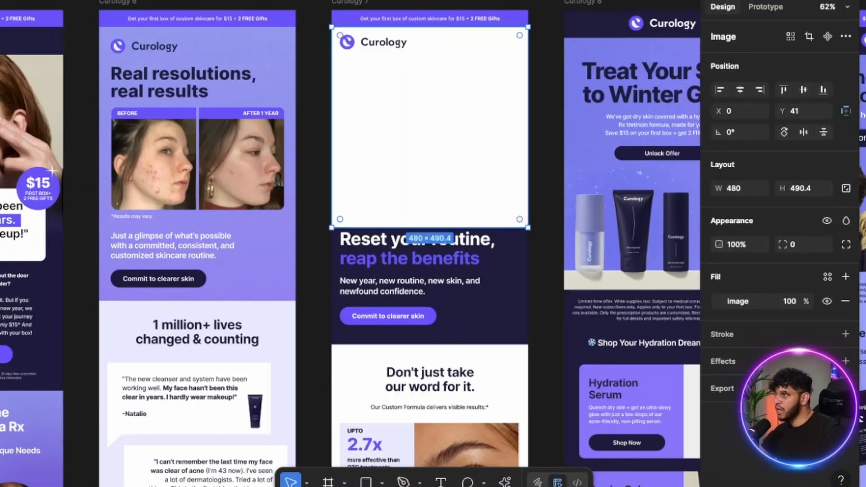
key(Escape)
- Examine the hero sections of Curology 8 through Curology 11, and inspect the image fill of the product picture in Curology 10
scroll(332, 257, right, 4)
scroll(433, 244, right, 5)
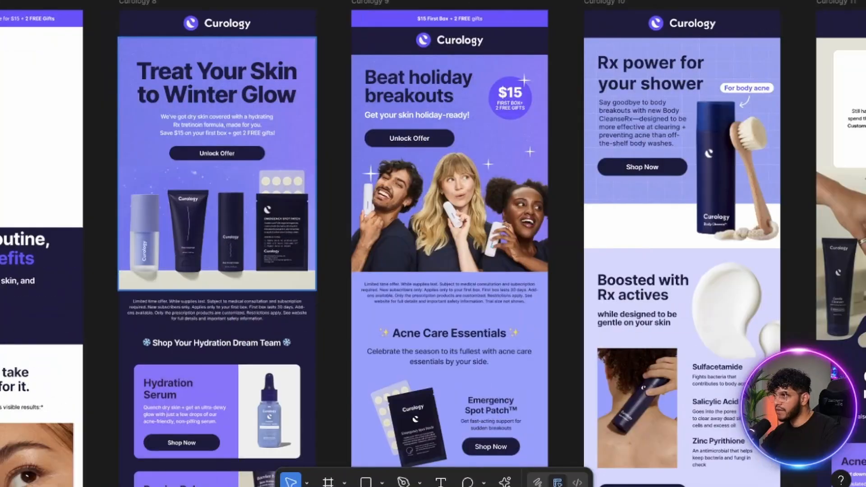
scroll(433, 243, right, 1)
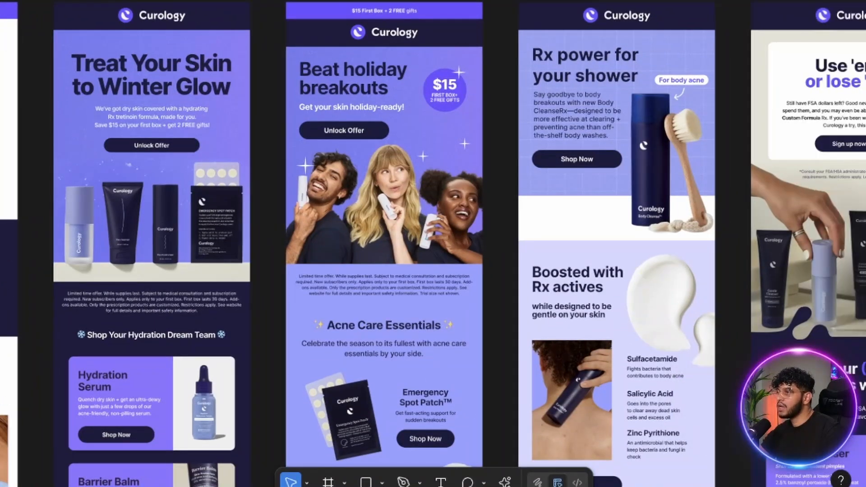
scroll(434, 244, right, 6)
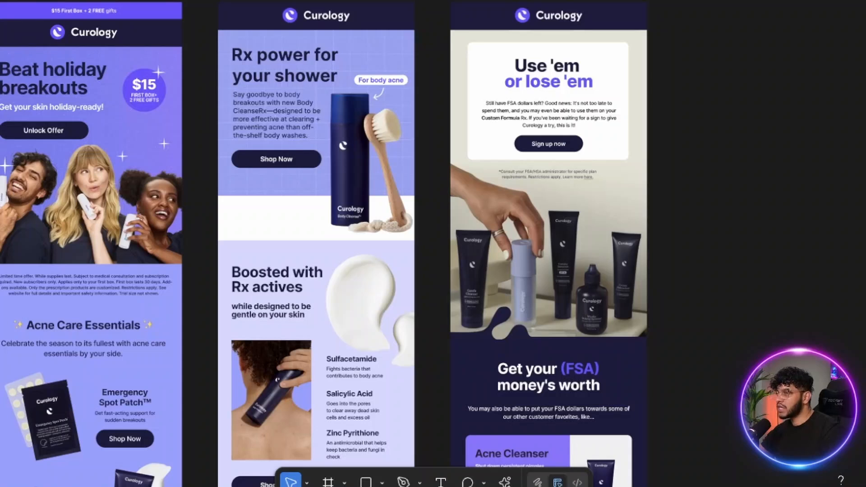
scroll(433, 244, left, 2)
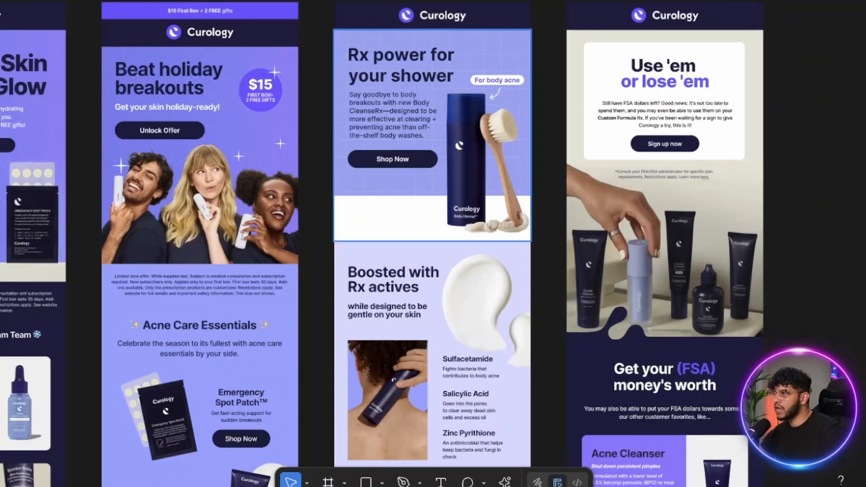
click(486, 156)
double_click(486, 156)
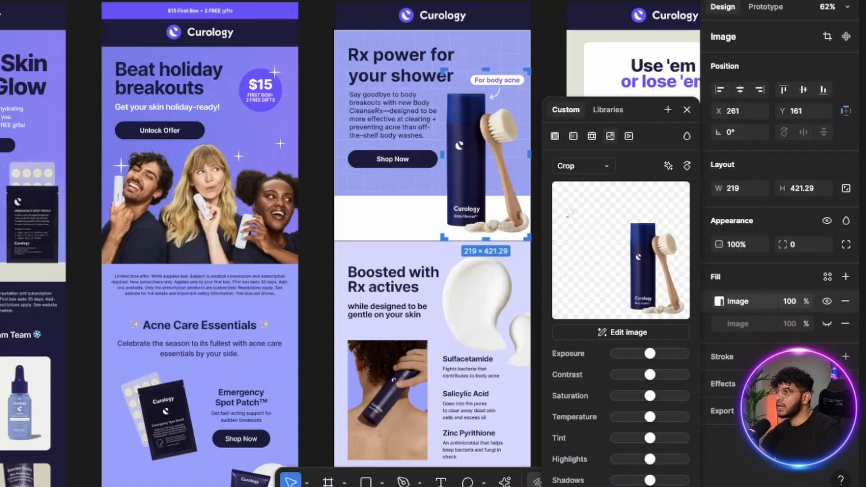
click(707, 301)
key(Escape)
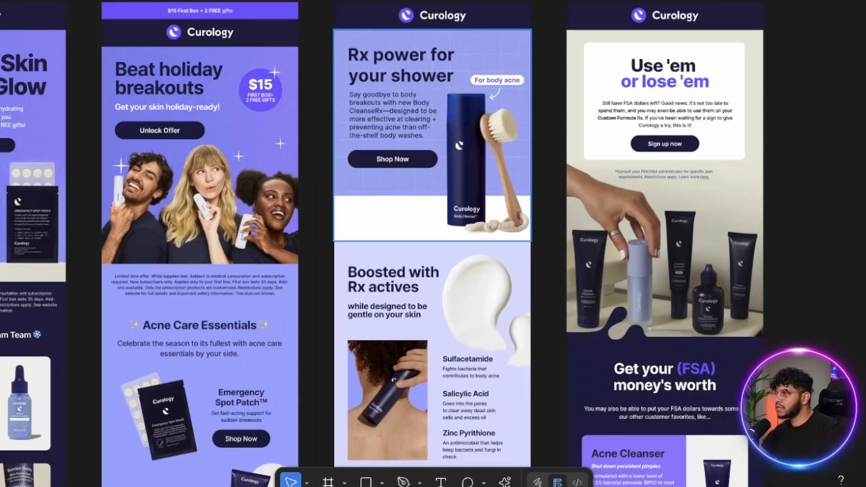
- Review the Curology 8 to Curology 11 emails from header to footer, including product cards, ingredient lists and skincare tips
scroll(432, 181, down, 10)
scroll(433, 181, up, 13)
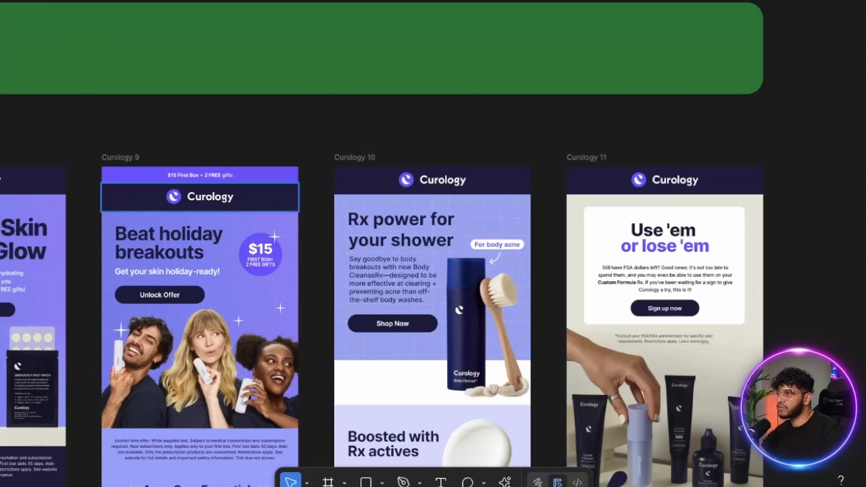
scroll(433, 243, down, 3)
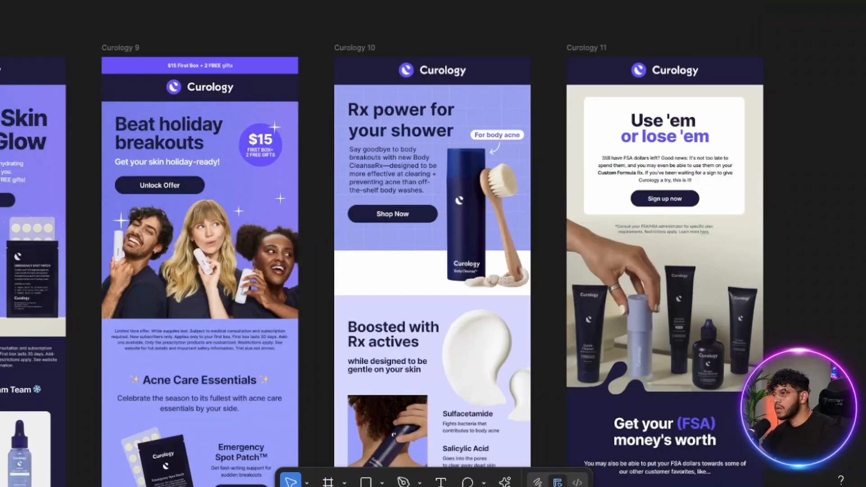
scroll(433, 243, down, 3)
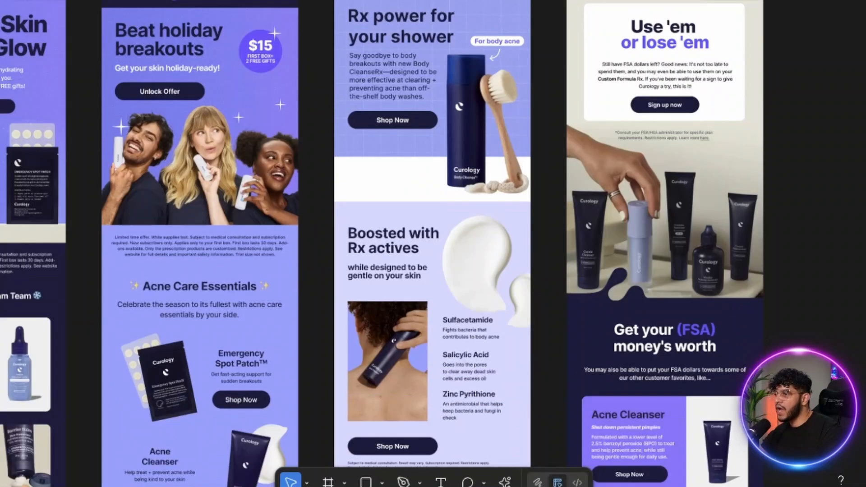
scroll(432, 243, down, 3)
scroll(432, 244, left, 4)
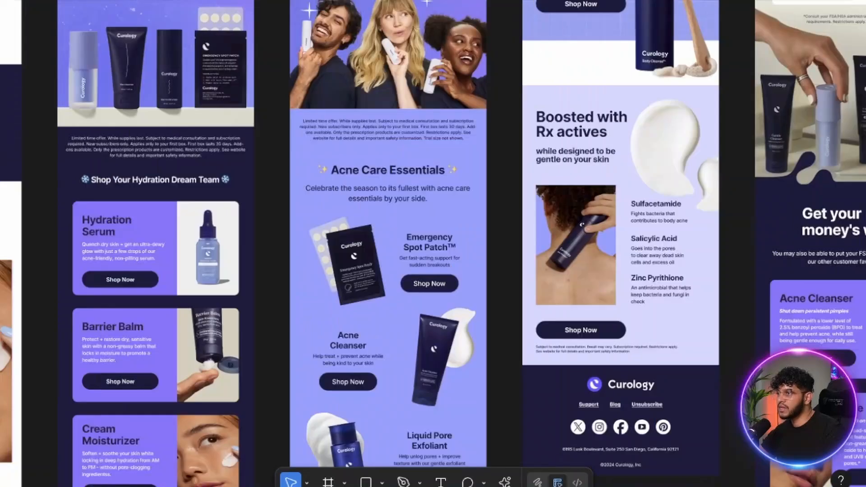
scroll(432, 244, up, 3)
scroll(432, 244, left, 3)
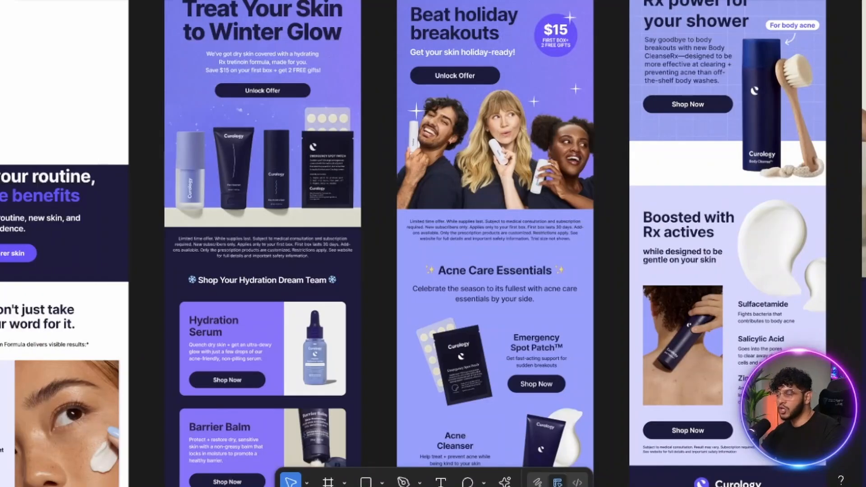
scroll(433, 244, down, 10)
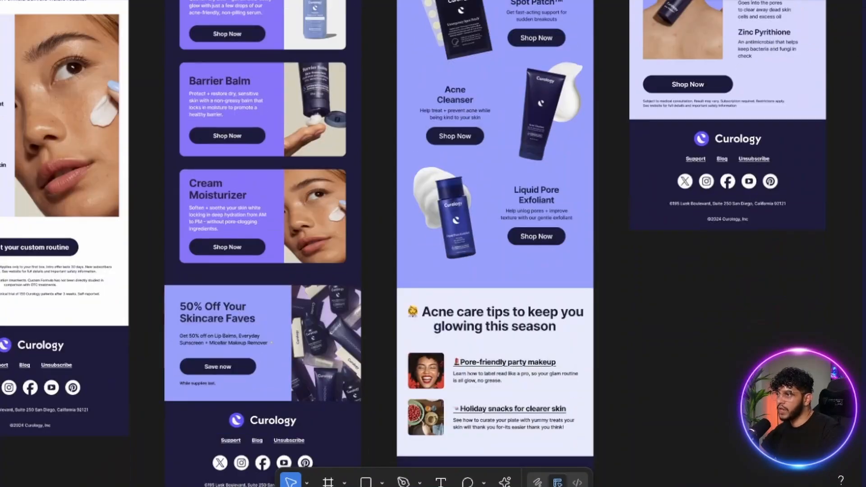
- Review the testimonial, results and before-and-after sections from Curology 7 back towards Curology 3
scroll(432, 243, left, 18)
scroll(432, 244, up, 5)
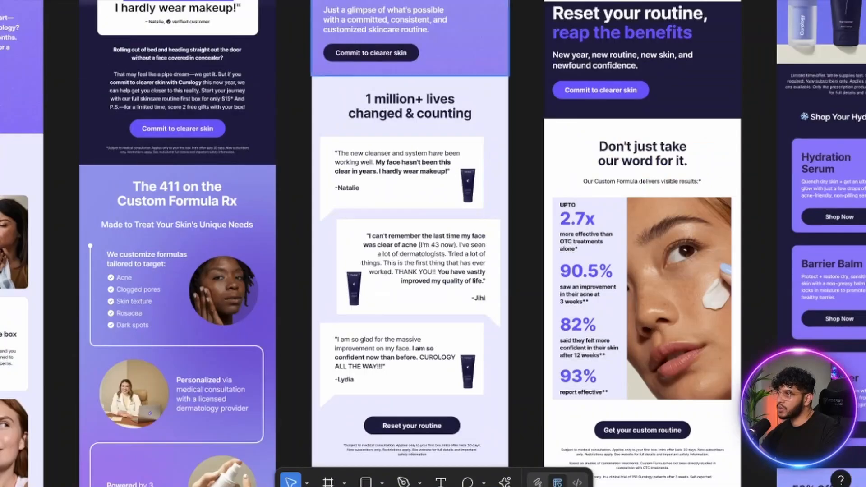
scroll(432, 243, up, 4)
scroll(432, 244, left, 5)
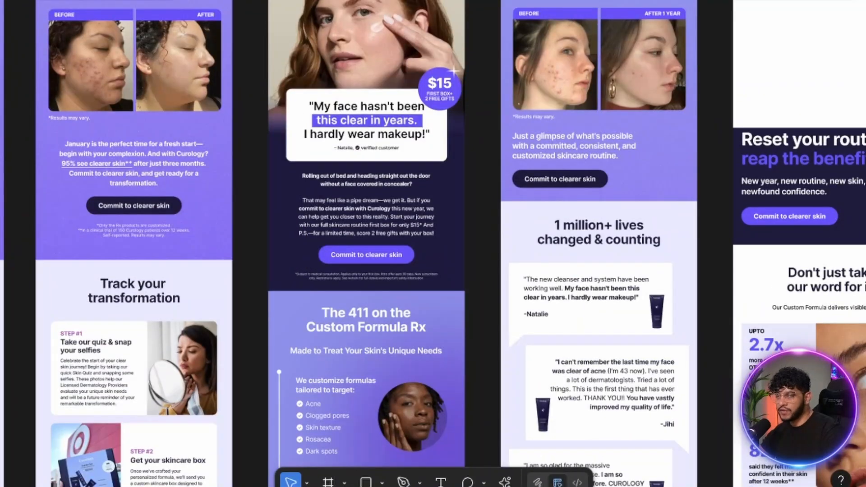
scroll(432, 244, left, 6)
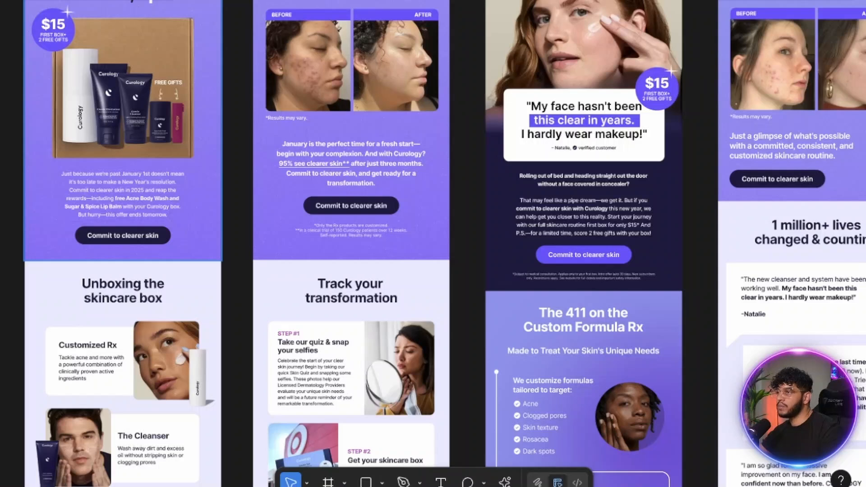
scroll(433, 244, left, 10)
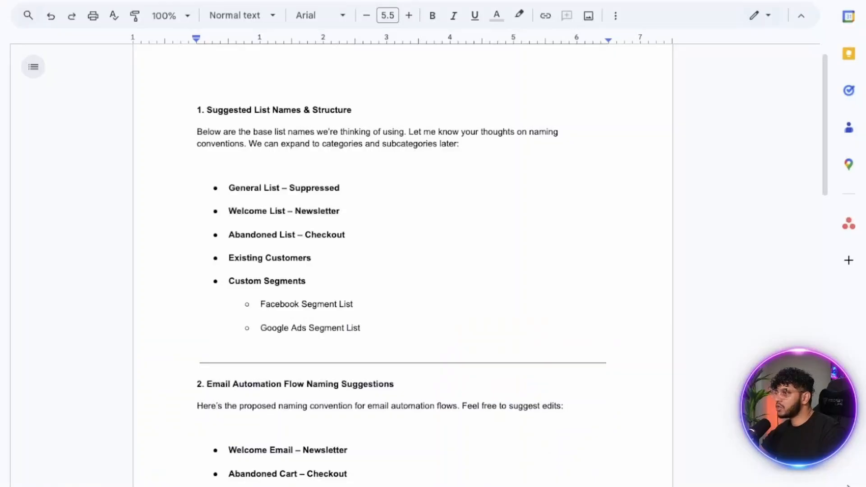
- Copy the "3. Email Campaigns & Send Out Calendar" heading to the empty line below the By Concern list
scroll(402, 252, down, 15)
scroll(401, 253, up, 15)
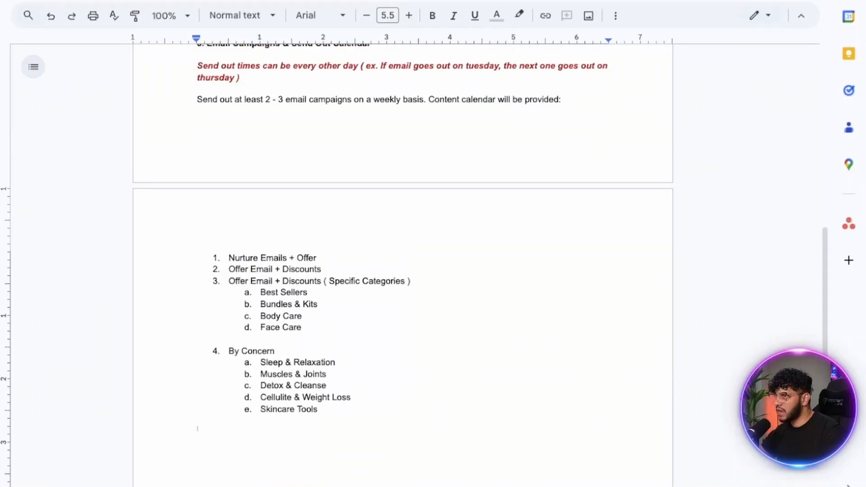
scroll(401, 253, down, 4)
drag(197, 248, 378, 248)
key(ctrl+c)
scroll(401, 252, down, 10)
click(198, 175)
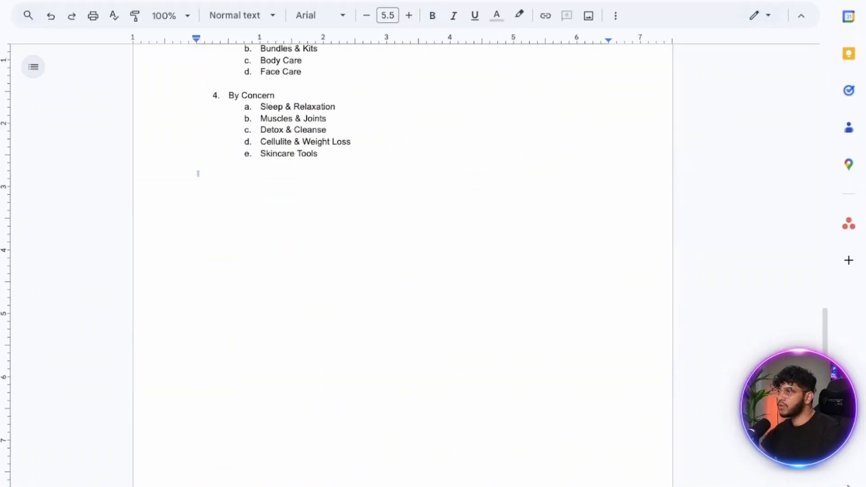
key(ctrl+v)
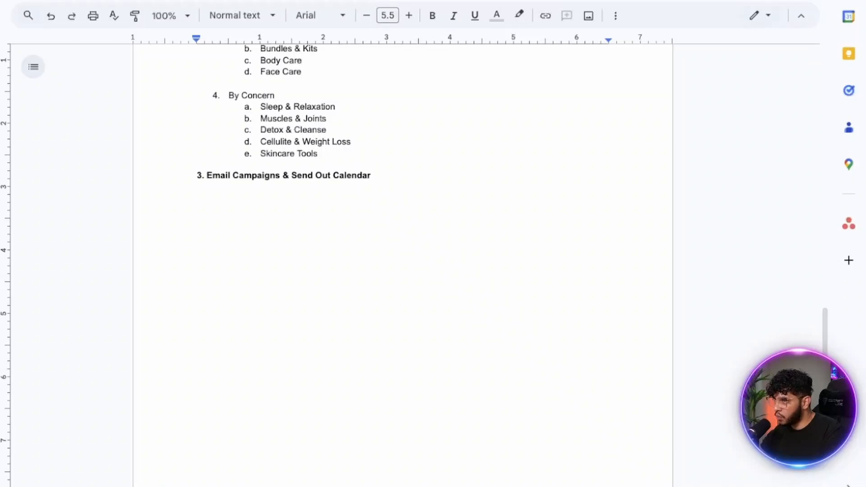
- Change the copied heading to "4. Email Warmups" and add a blank line after Skincare Tools above it
drag(202, 176, 377, 181)
text(4. Email Wa)
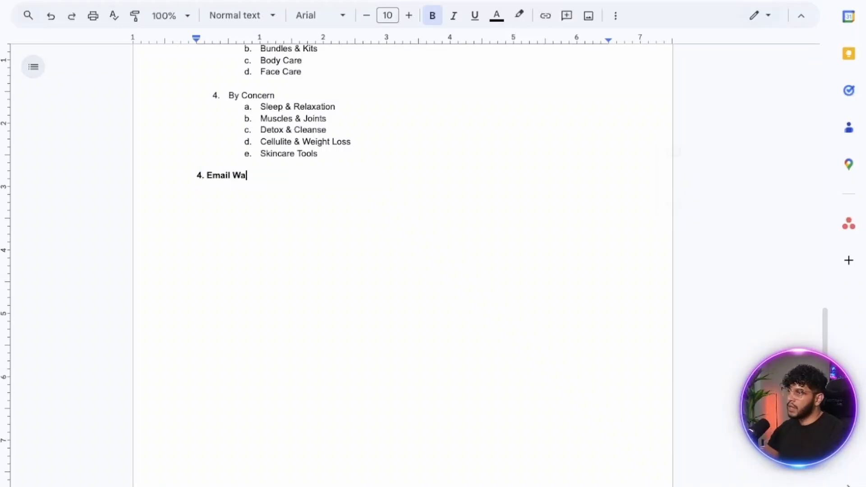
text(rmups)
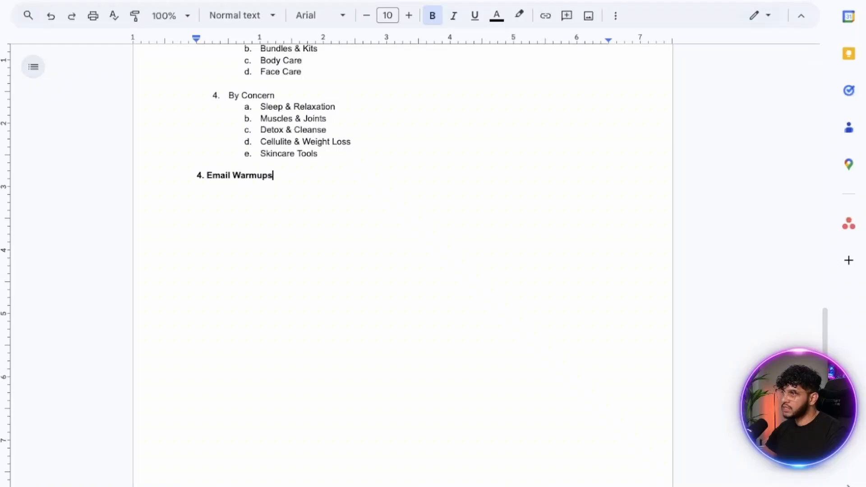
click(352, 142)
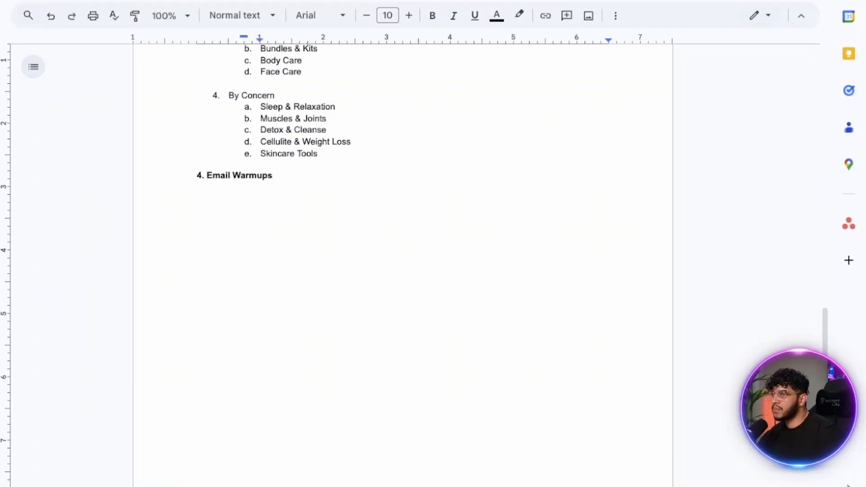
key(shift+Return)
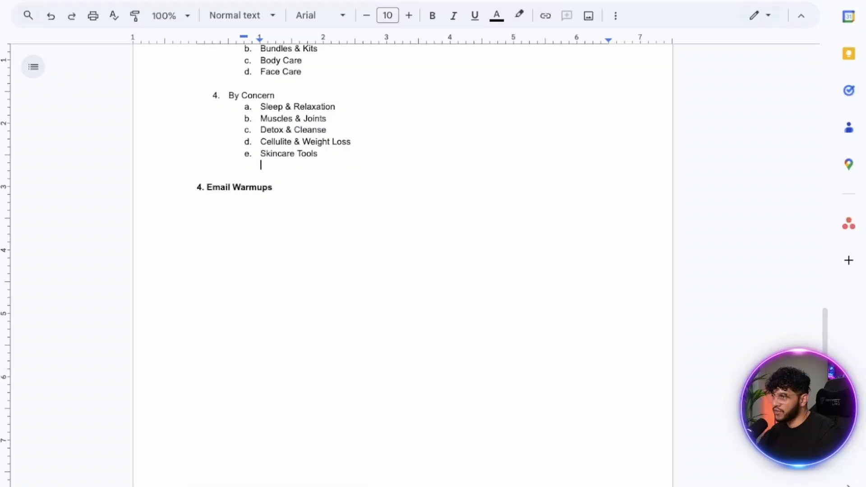
click(274, 187)
- Copy the "By Concern" line below the Email Warmups heading and format it as a bulleted list item
triple_click(252, 95)
key(ctrl+c)
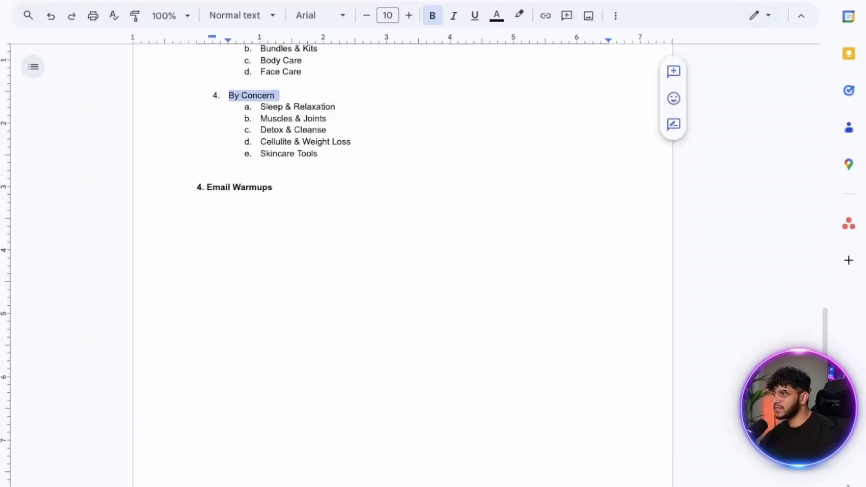
click(197, 207)
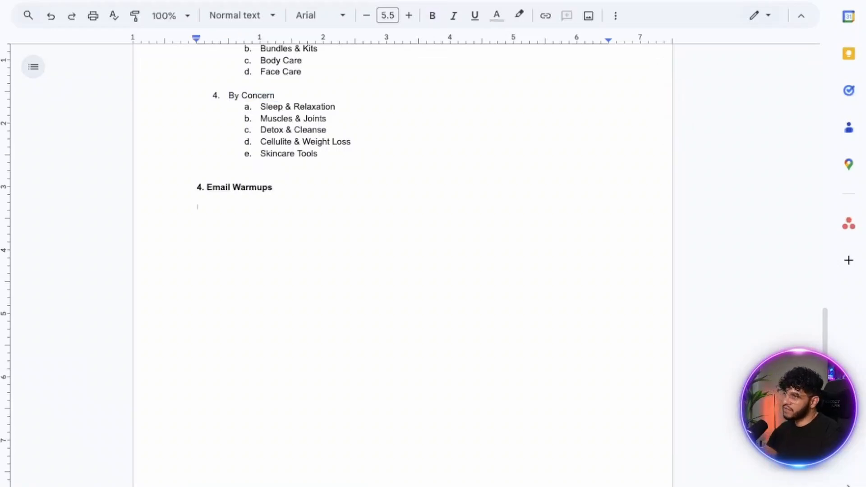
key(ctrl+v)
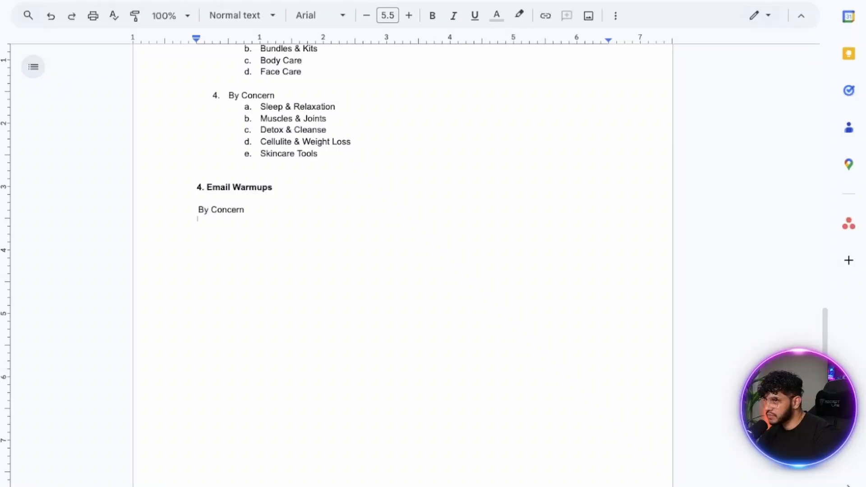
drag(249, 217, 197, 211)
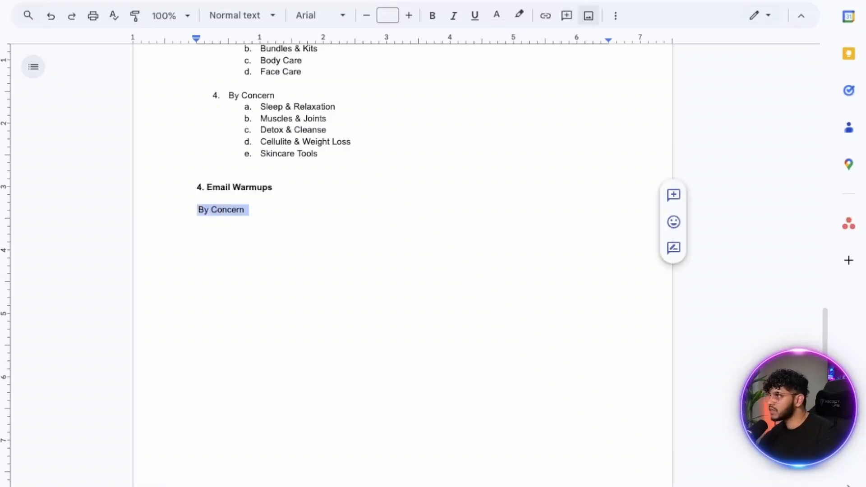
click(616, 15)
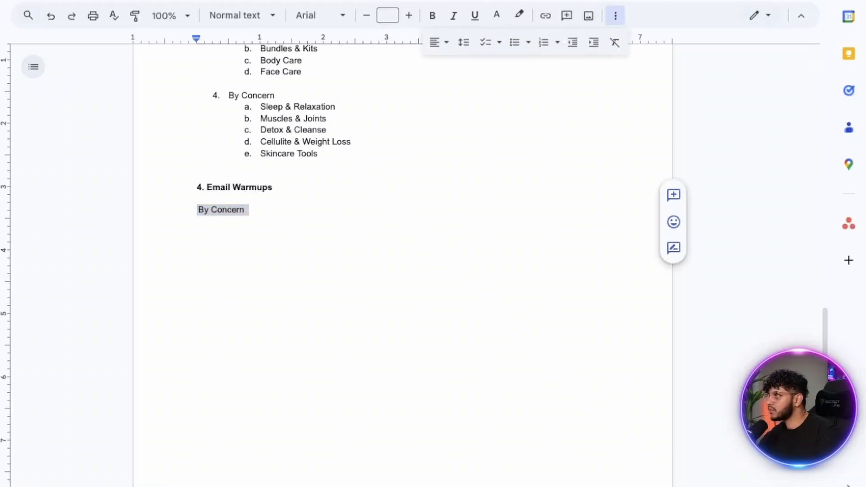
click(514, 42)
click(278, 210)
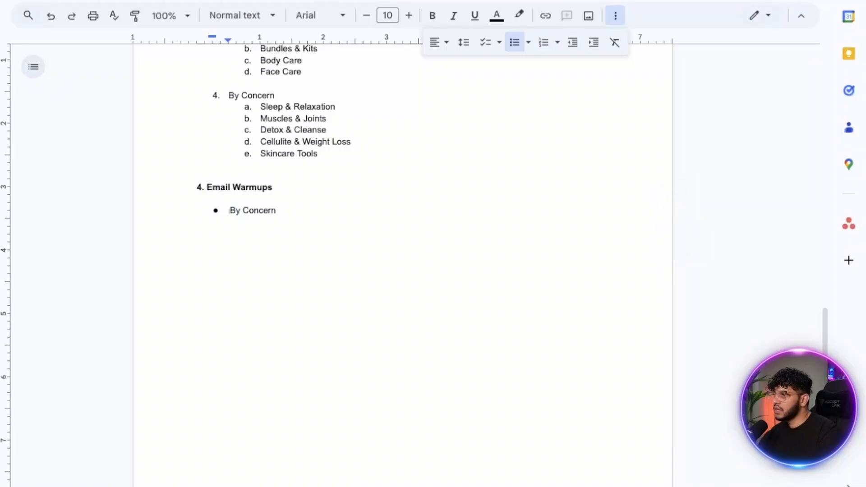
drag(280, 221, 230, 211)
key(BackSpace)
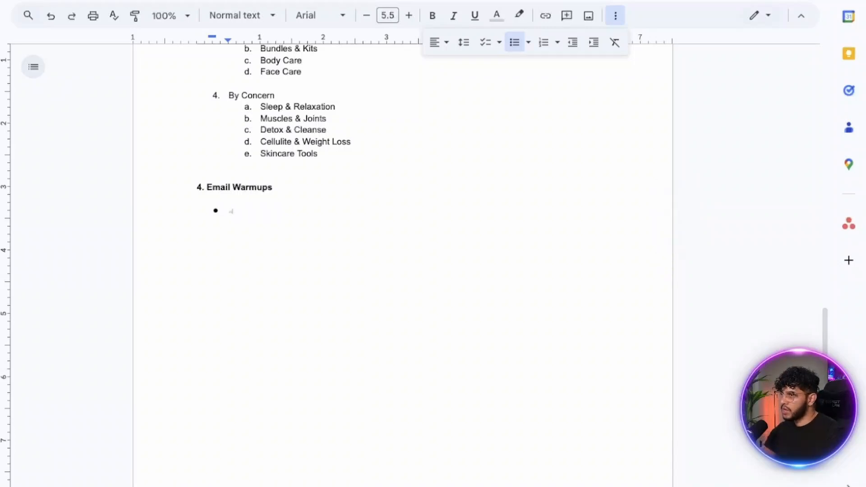
key(BackSpace)
key(ctrl+z)
key(ctrl+z)
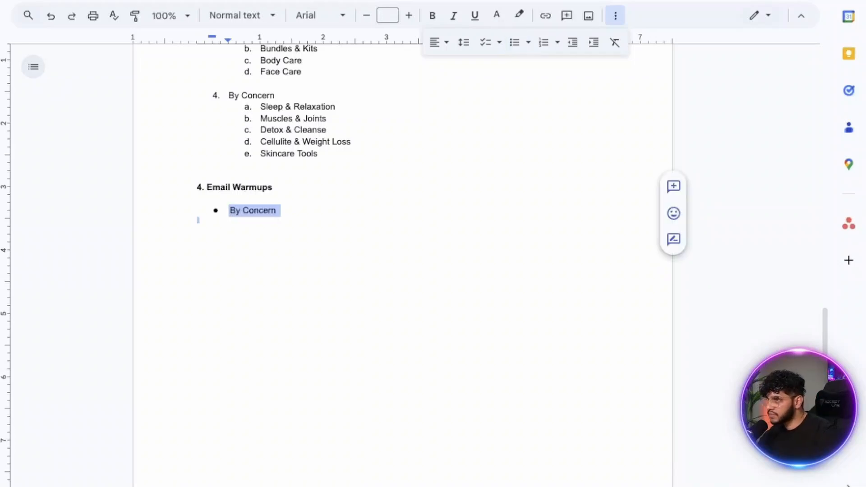
- Replace the word "Concern" in the Email Warmups bullet with "Warm up main domain"
click(197, 221)
double_click(260, 211)
text(Warm up )
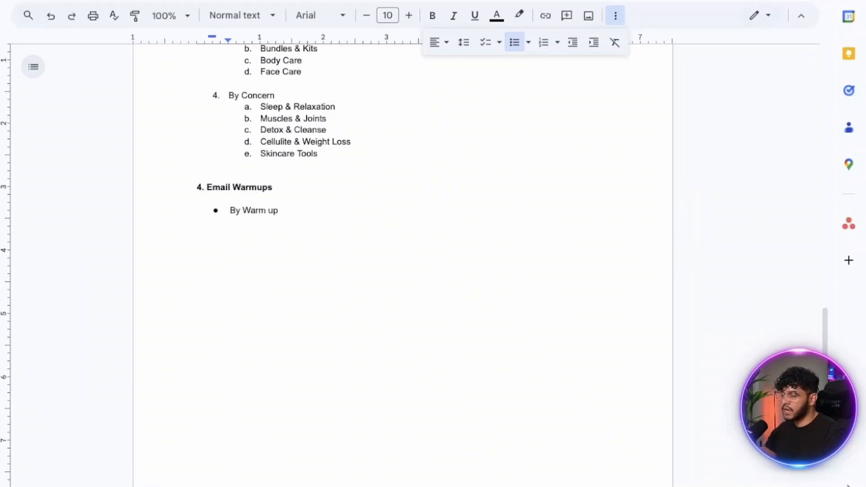
text(main domain)
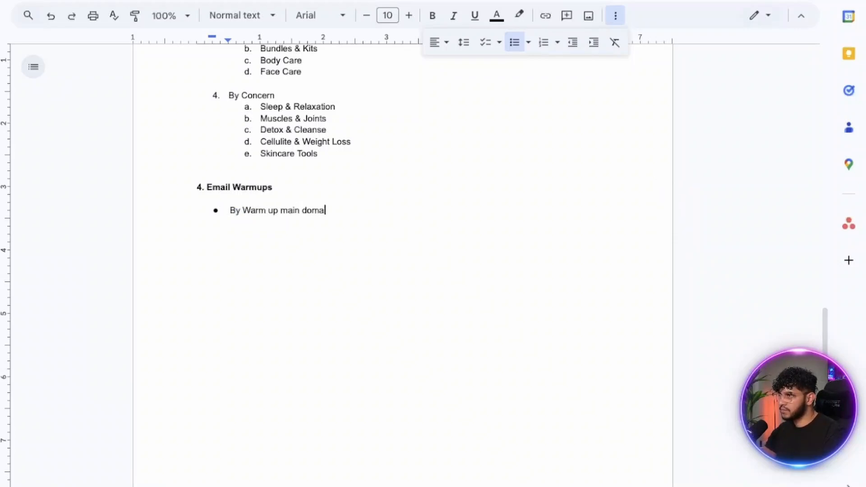
- Add a second Email Warmups bullet reading "Create sub-domain for warm up"
key(Return)
text(Create s)
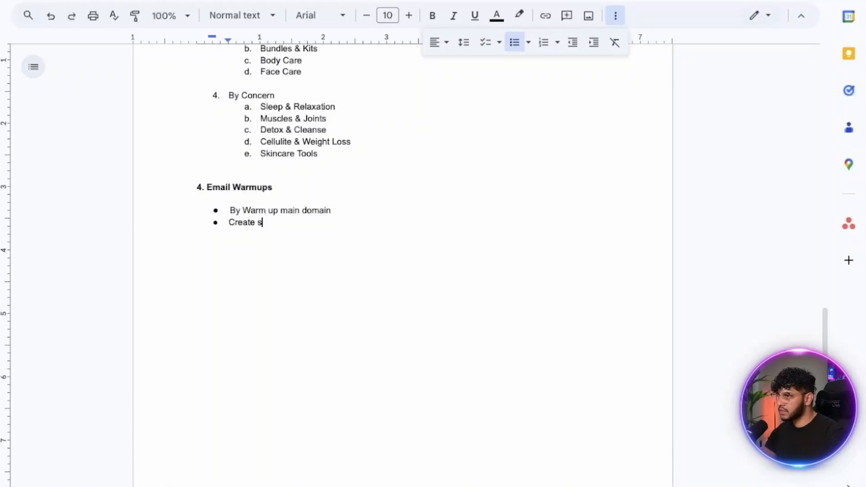
text(ub-domain)
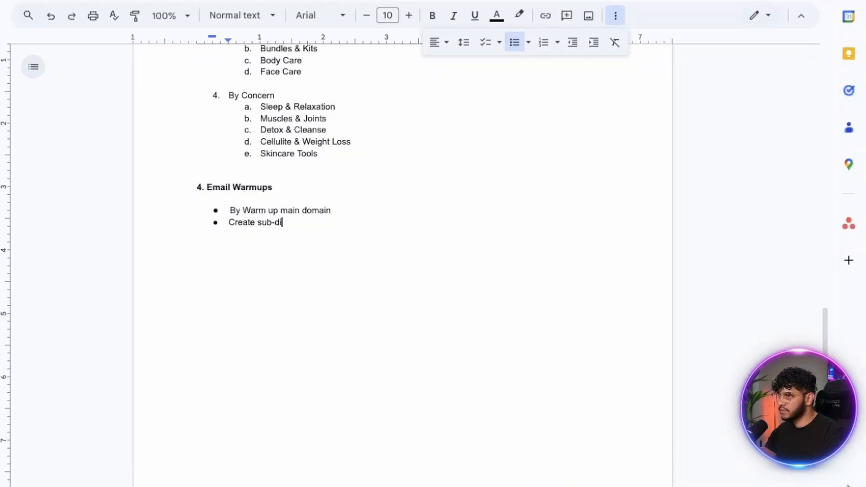
text( for wap)
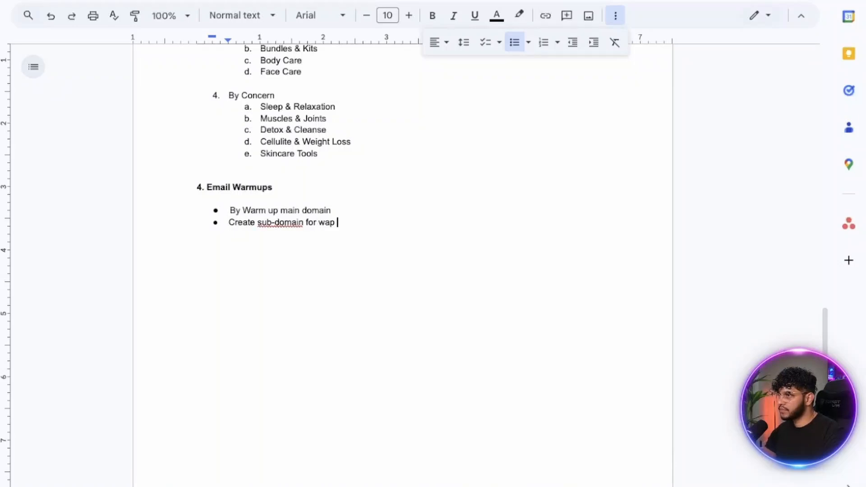
key(BackSpace)
text(rm up)
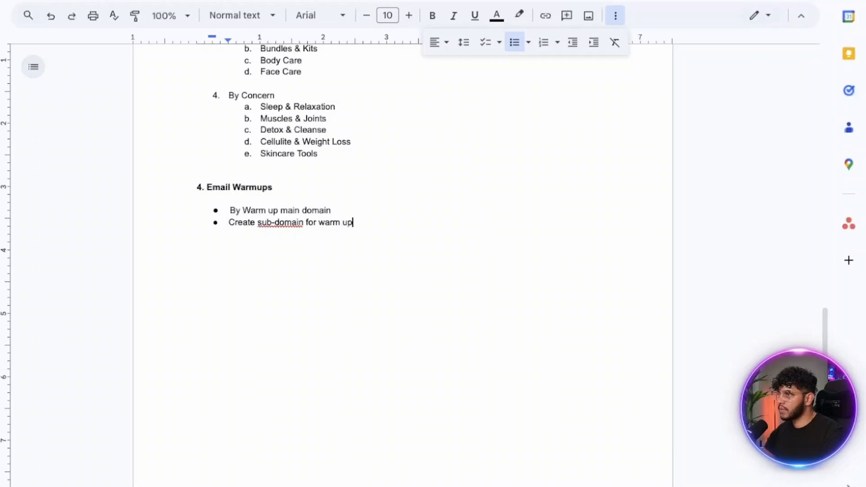
- Remove "By" from the first warmup bullet and add the sub-bullet "5 Email accounts under the main domain" beneath it
double_click(235, 210)
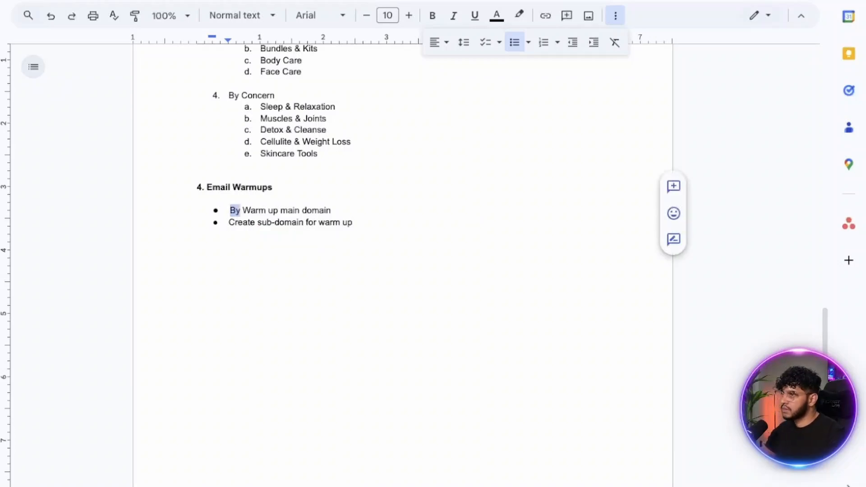
key(BackSpace)
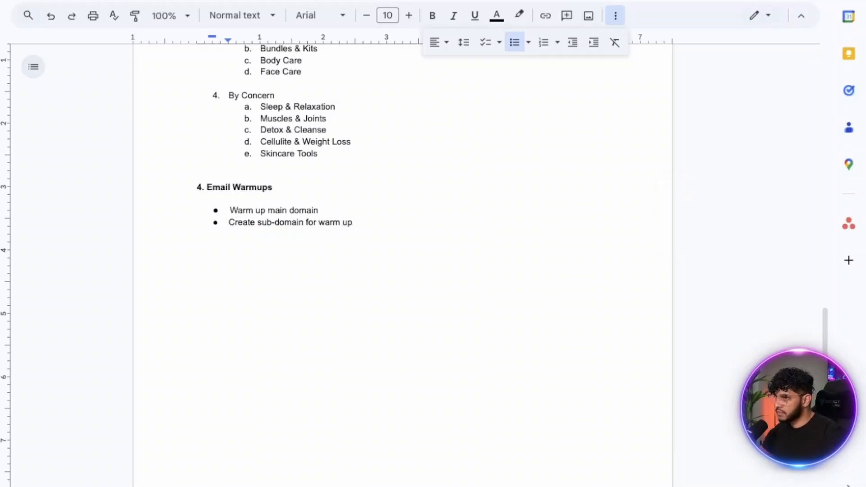
key(Return)
key(Tab)
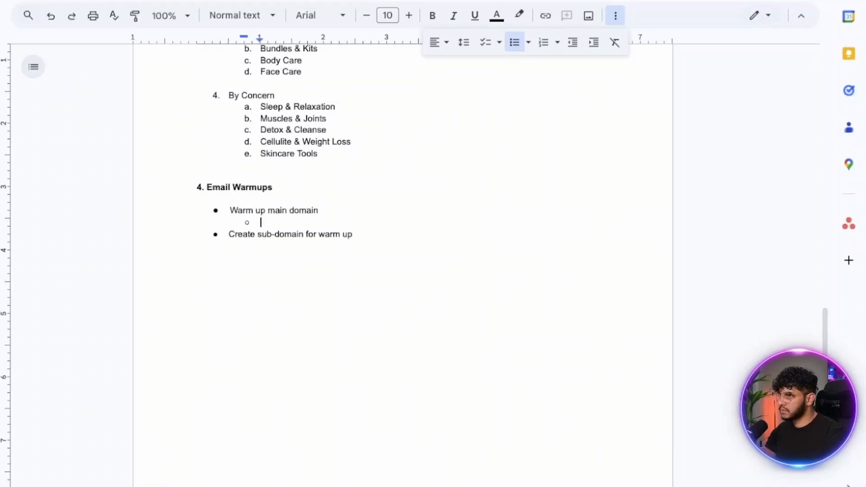
text(5 Email a)
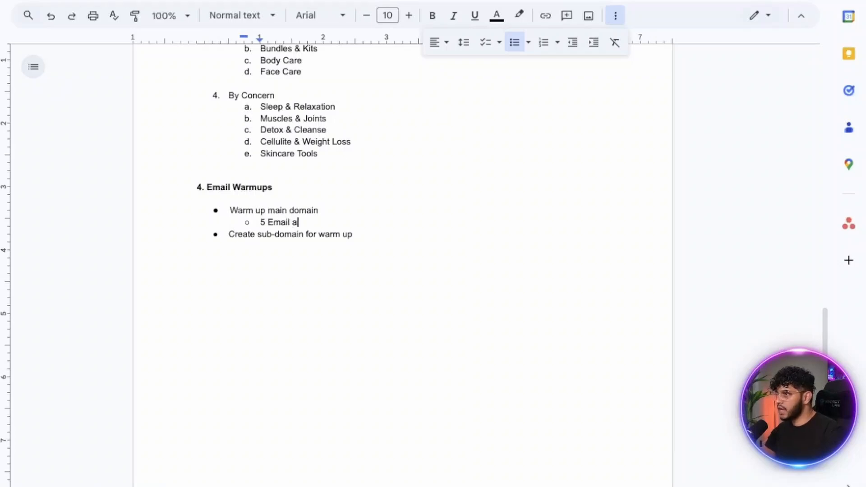
text(ccounts und)
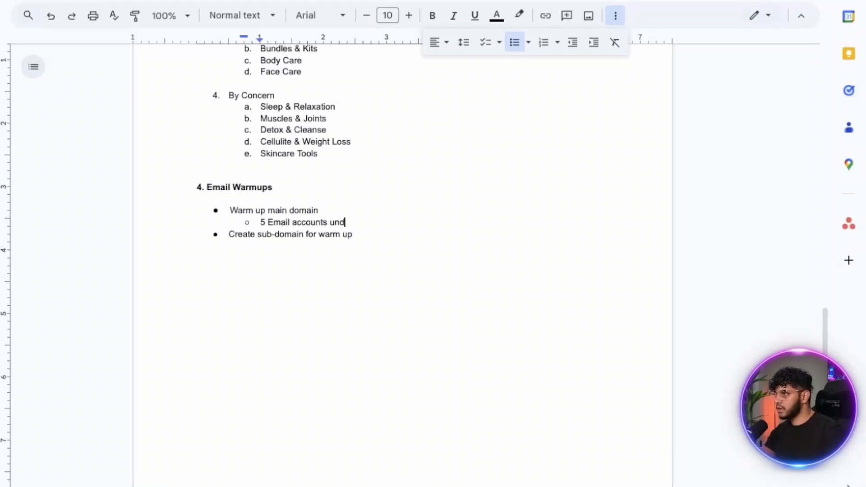
text(er the main domain)
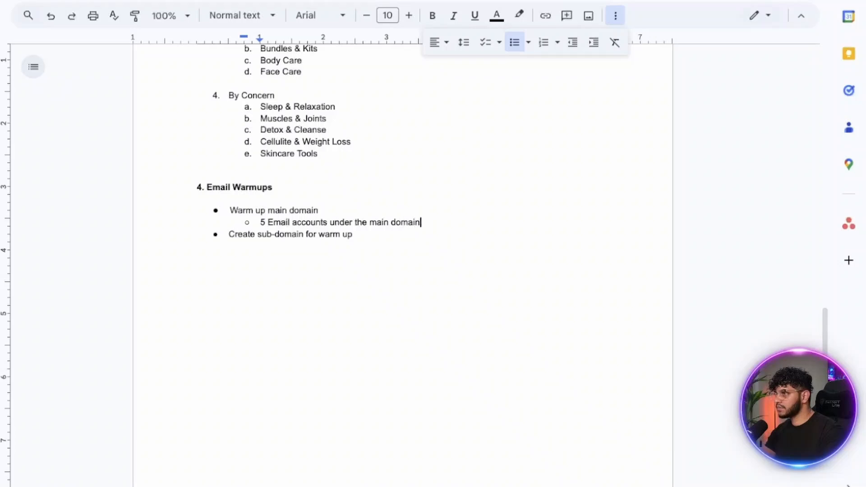
- Add the sub-bullet "5 Email accounts under the sub domain" beneath "Create sub-domain for warm up"
click(353, 234)
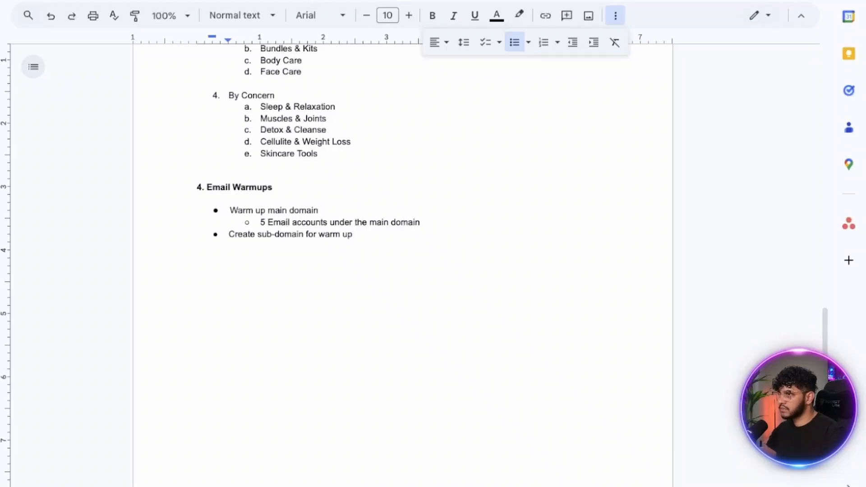
key(Return)
key(Tab)
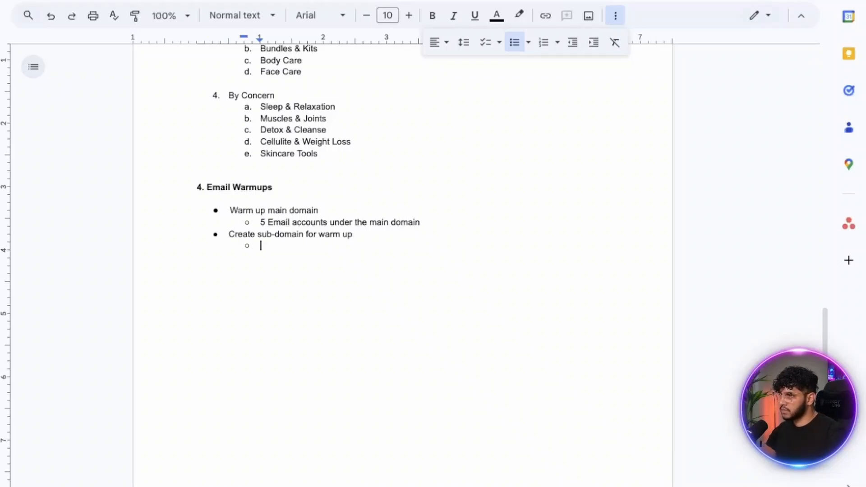
text(5 Email A)
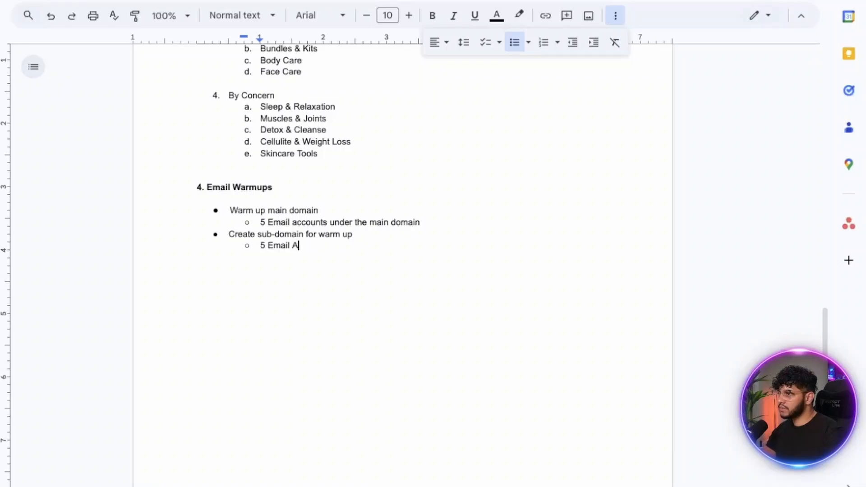
key(BackSpace)
text(account sunder)
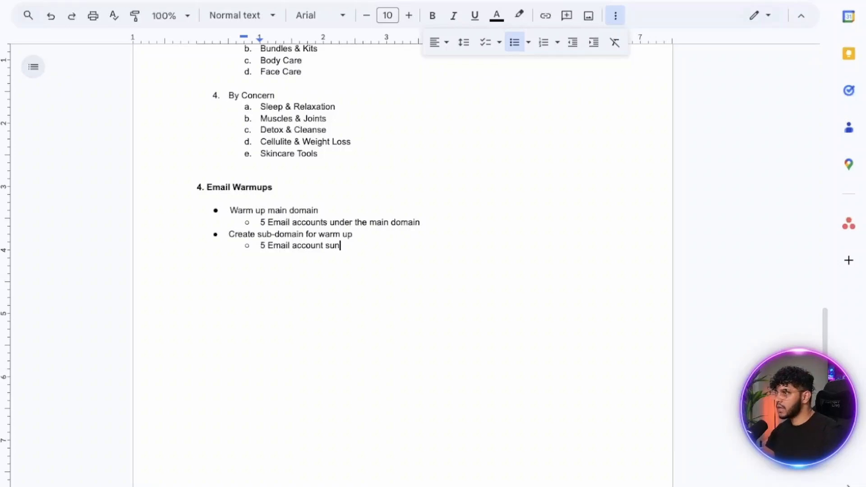
key(BackSpace)
key(BackSpace)
key(BackSpace)
key(BackSpace)
key(BackSpace)
key(BackSpace)
key(BackSpace)
key(BackSpace)
text(s)
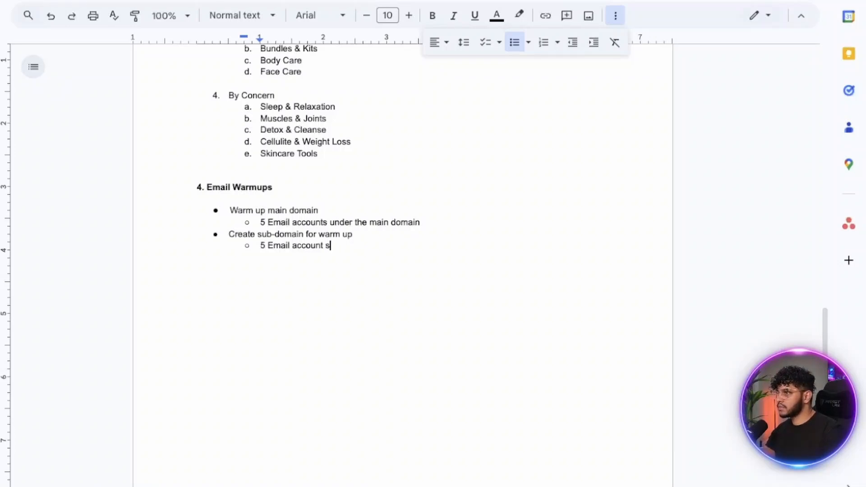
text( under the )
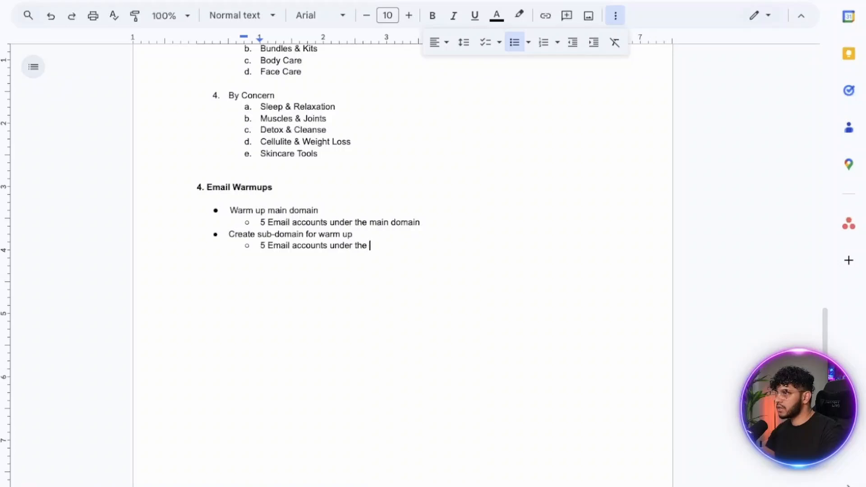
text(sub domain)
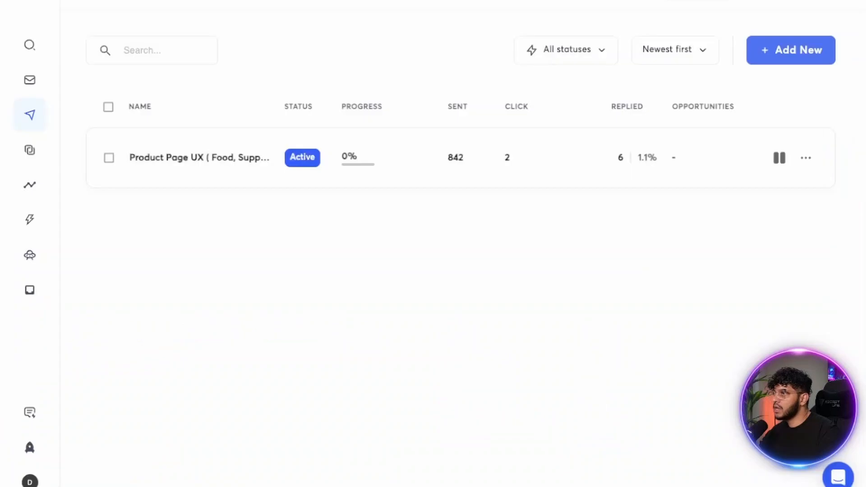
- Switch to the email outreach tool and open its list of email accounts with warmup emails and health scores
click(30, 80)
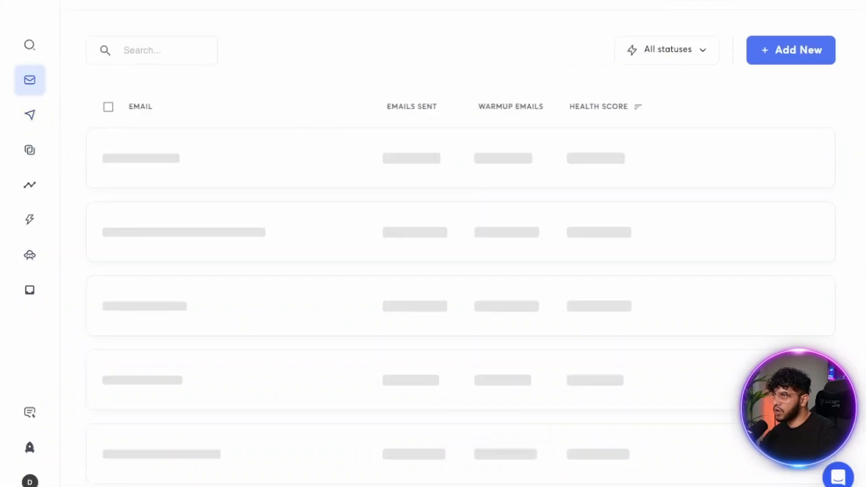
- Look through the pre-warmed email accounts and compare their emails sent, warmup emails and health scores
scroll(451, 271, down, 15)
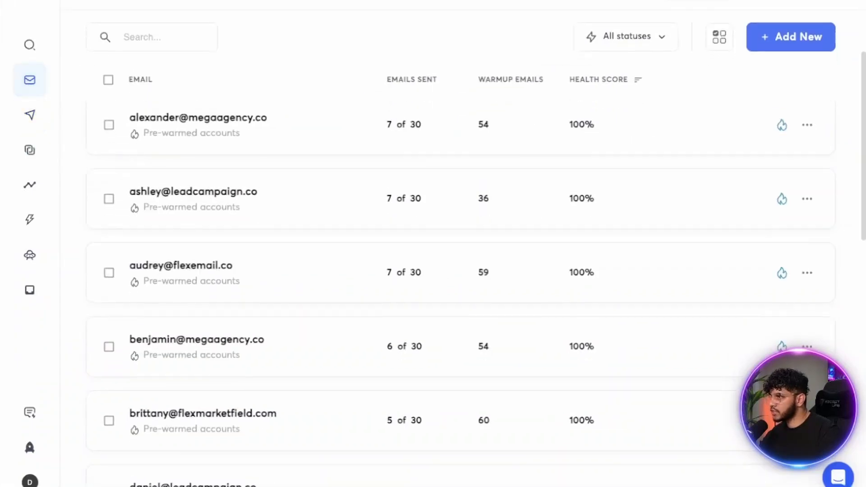
scroll(452, 271, down, 10)
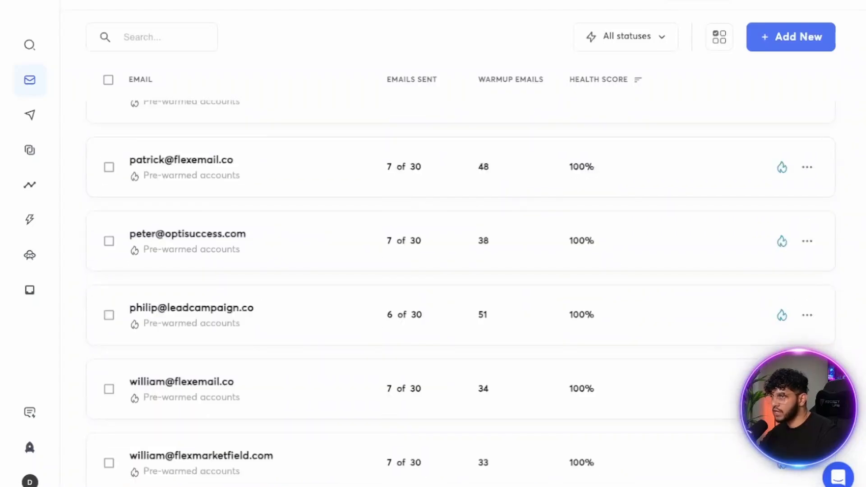
scroll(451, 271, up, 20)
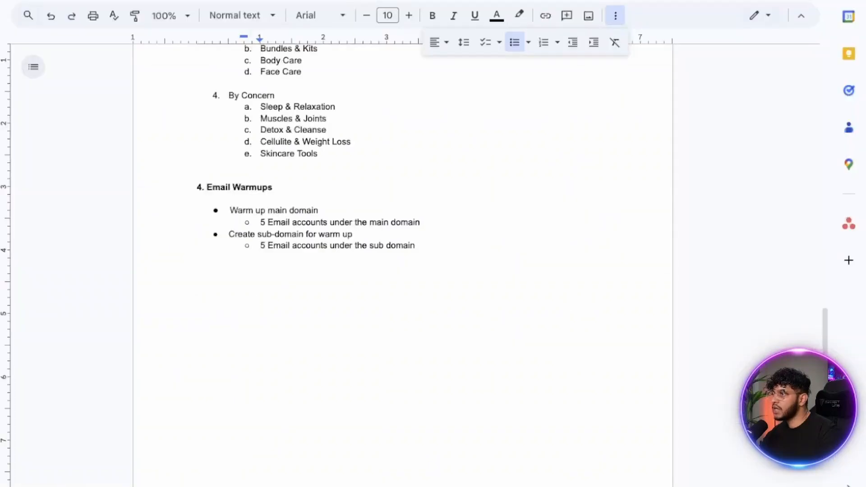
- Switch back to the Google Docs plan and add the line "Low bounce rates" directly beneath the "4. Email Warmups" heading
scroll(401, 270, up, 5)
scroll(402, 271, down, 2)
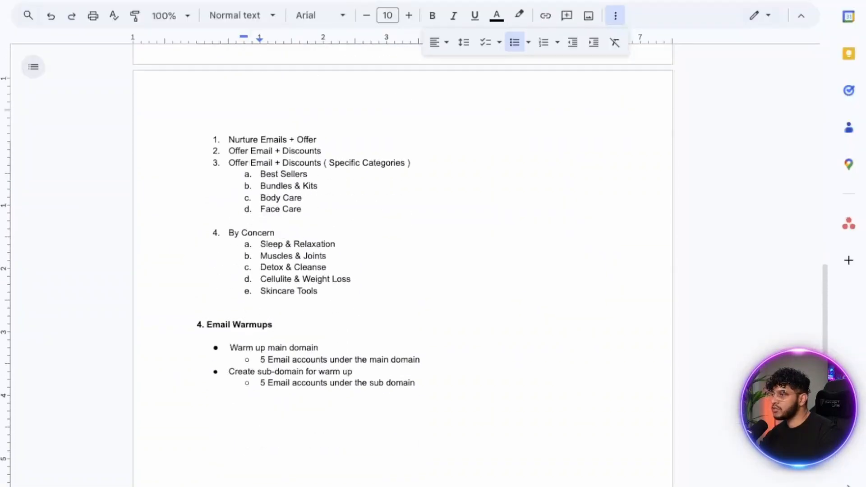
scroll(402, 271, down, 2)
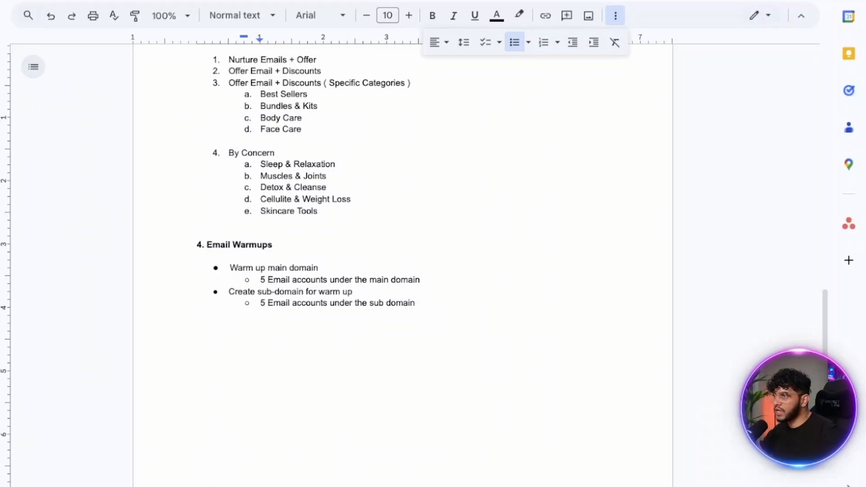
click(274, 245)
key(Return)
key(Return)
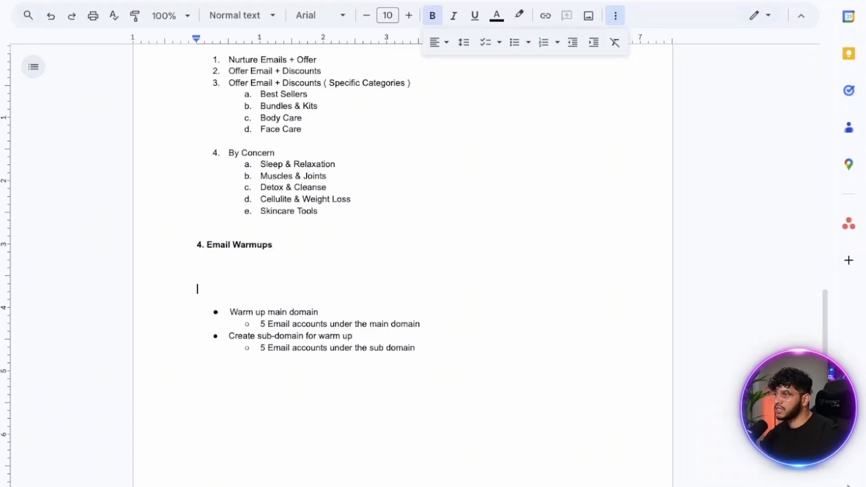
key(BackSpace)
text(Low )
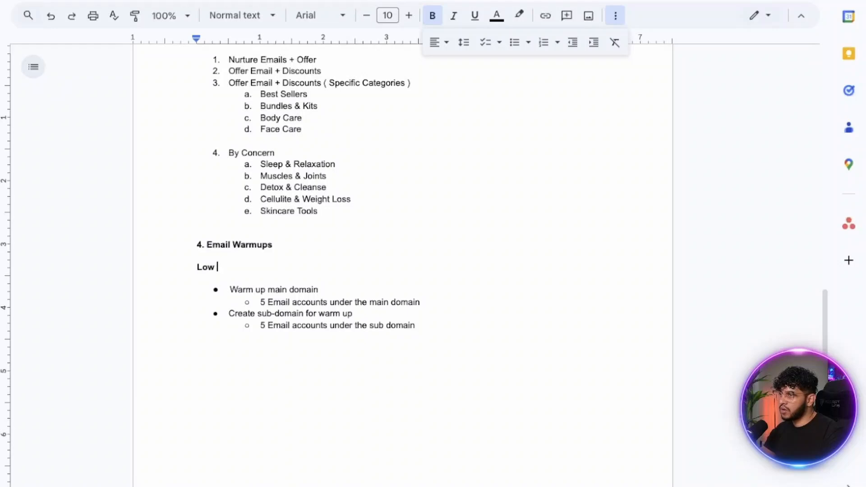
text(bounce rates,)
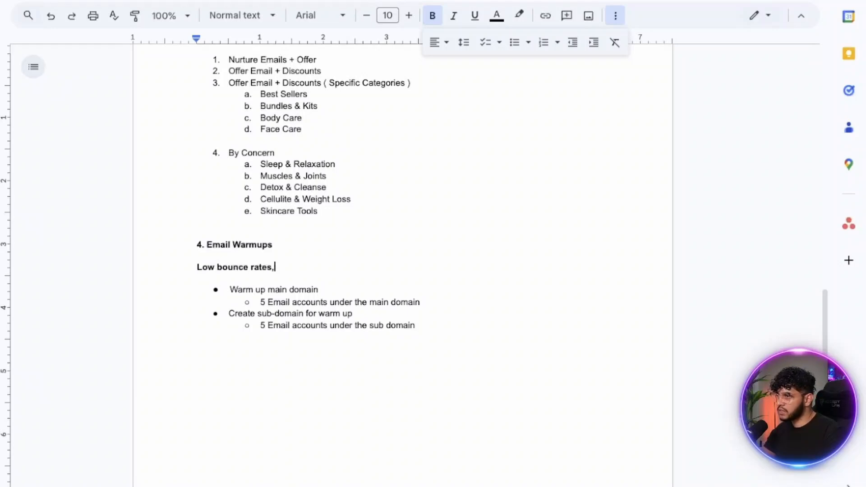
key(BackSpace)
key(BackSpace)
text(_+)
key(BackSpace)
key(BackSpace)
key(BackSpace)
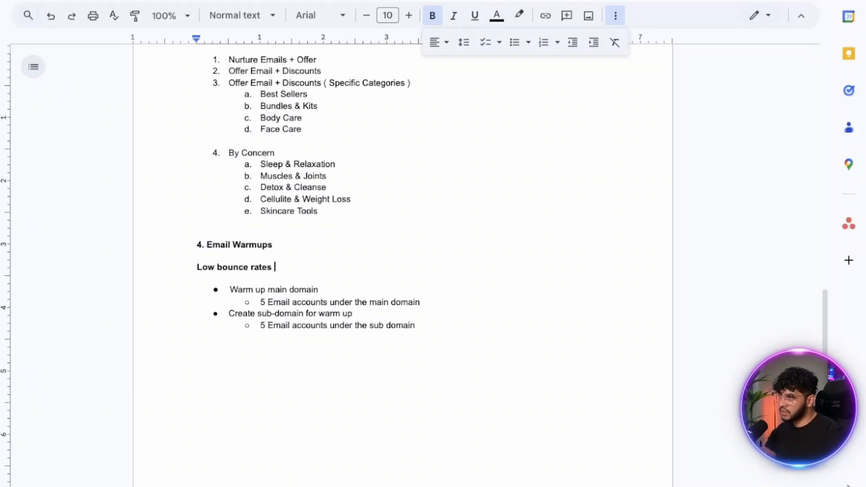
- Continue the "Low bounce rates" line with "+ 100% inbox show up rate"
text(+ 100)
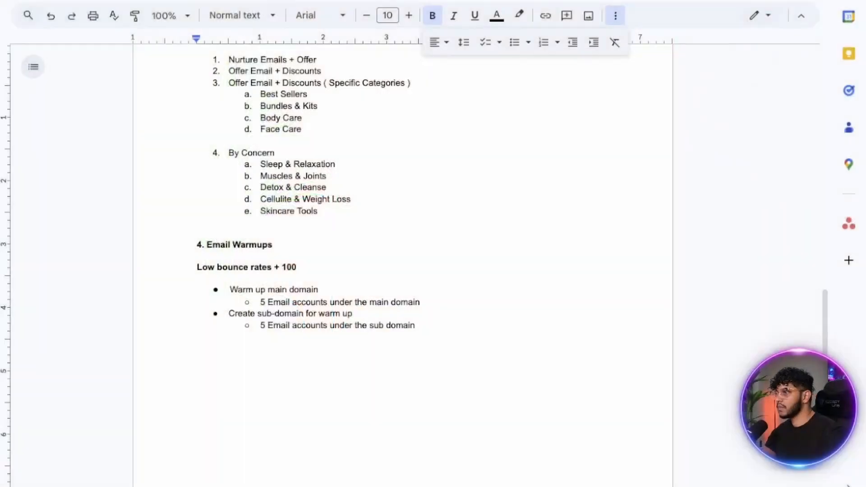
text(% )
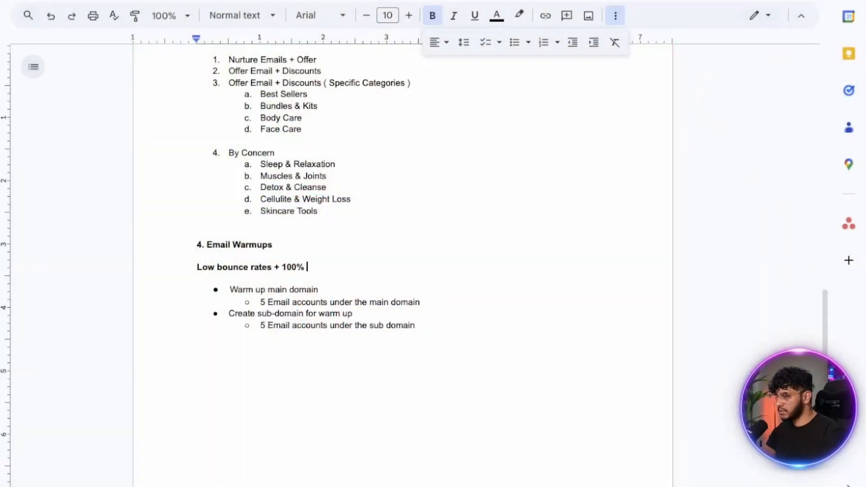
text(inbox ra)
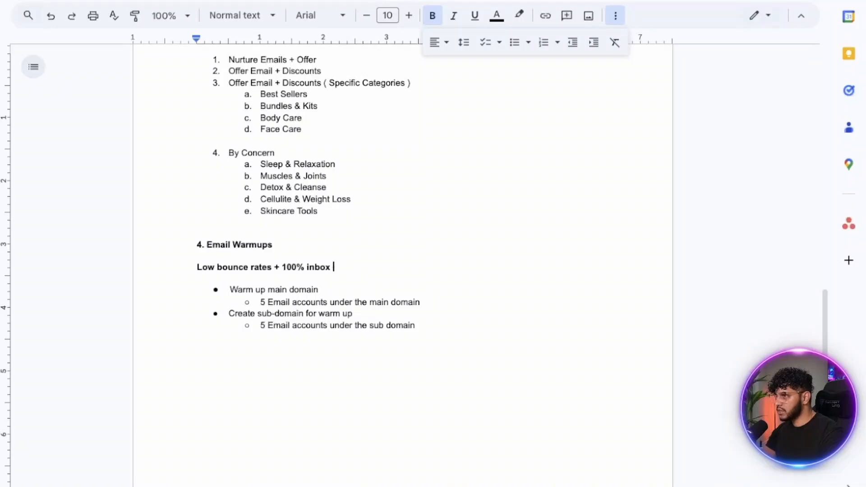
key(BackSpace)
key(BackSpace)
text(show up rate)
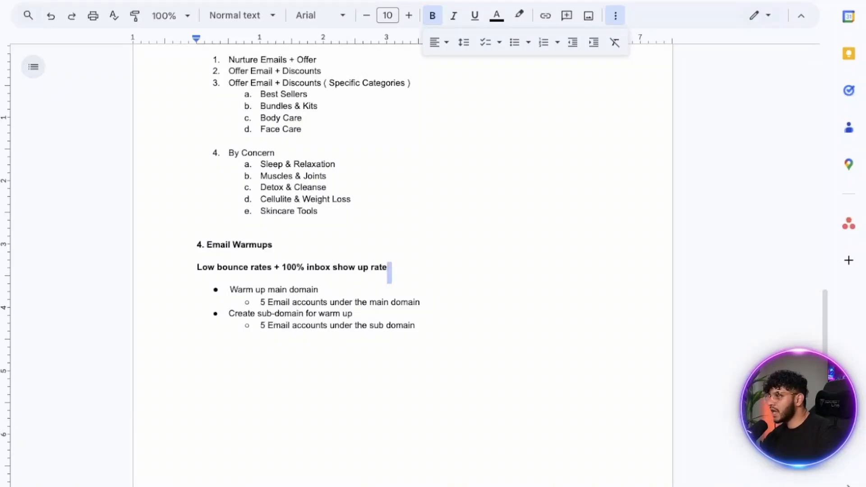
- Format the line "Low bounce rates + 100% inbox show up rate" as italic with dark red text
triple_click(389, 268)
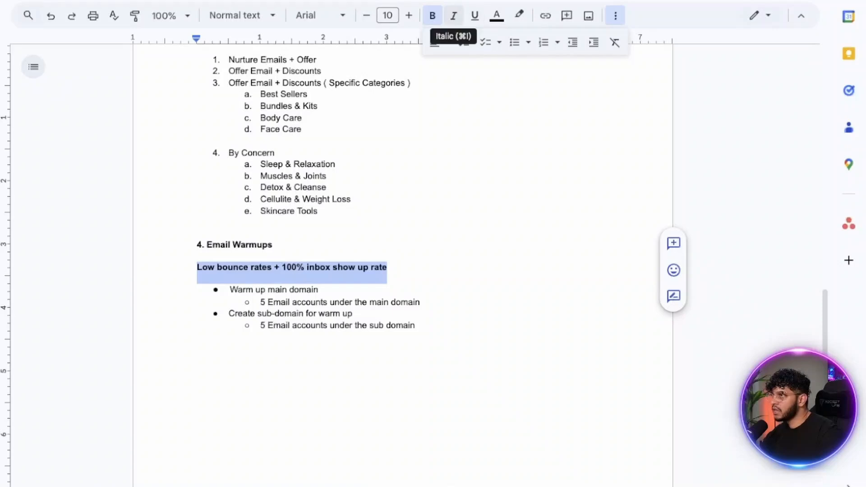
click(454, 16)
click(273, 245)
triple_click(387, 268)
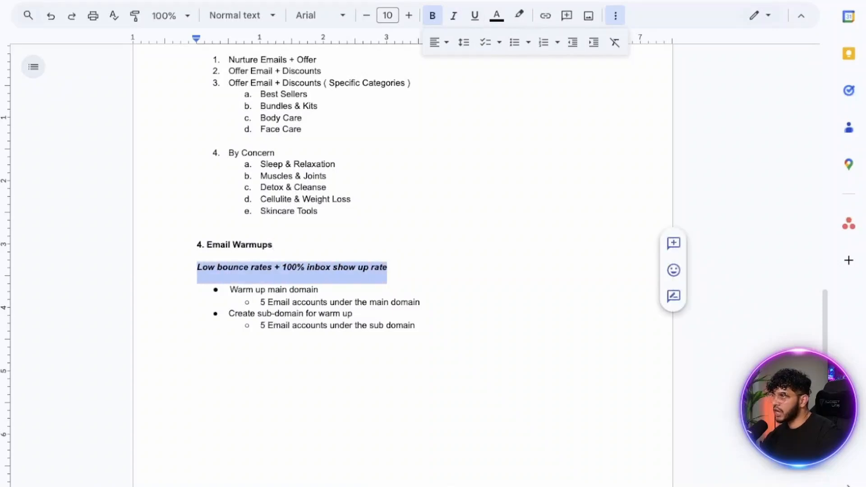
click(497, 15)
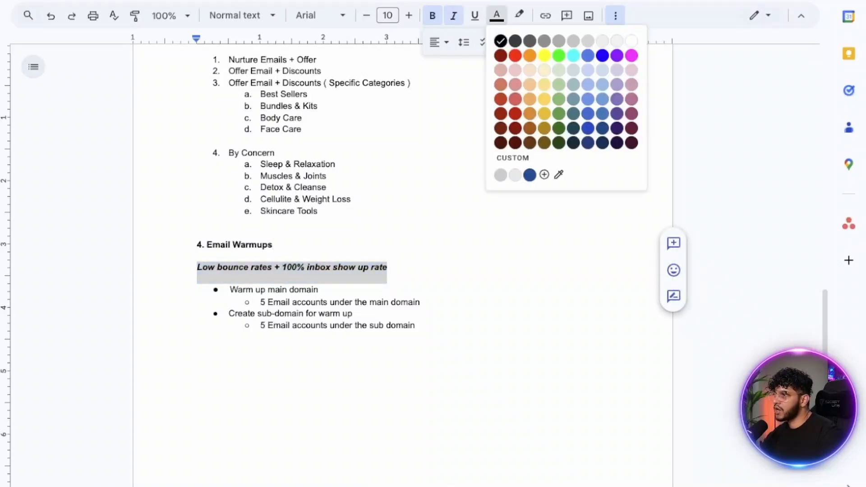
click(516, 98)
click(497, 16)
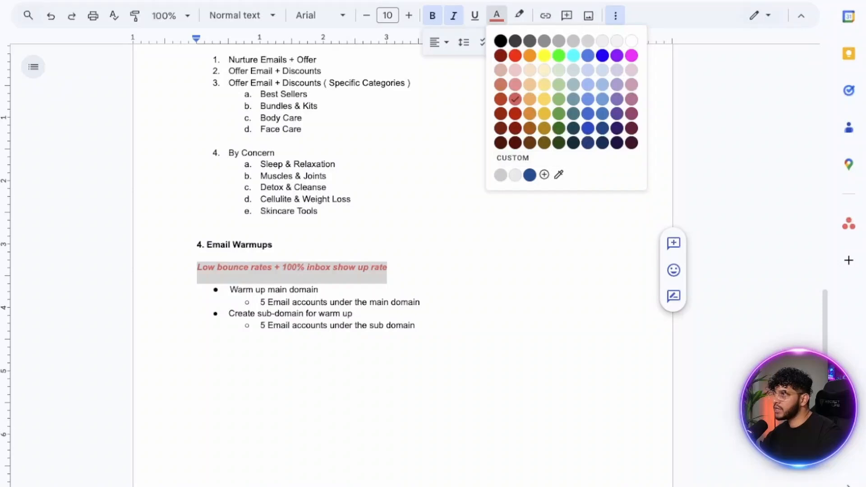
click(516, 112)
click(274, 245)
- Append "+ Avoid getting blacklisted from email vendors" to the red line under Email Warmups
click(389, 267)
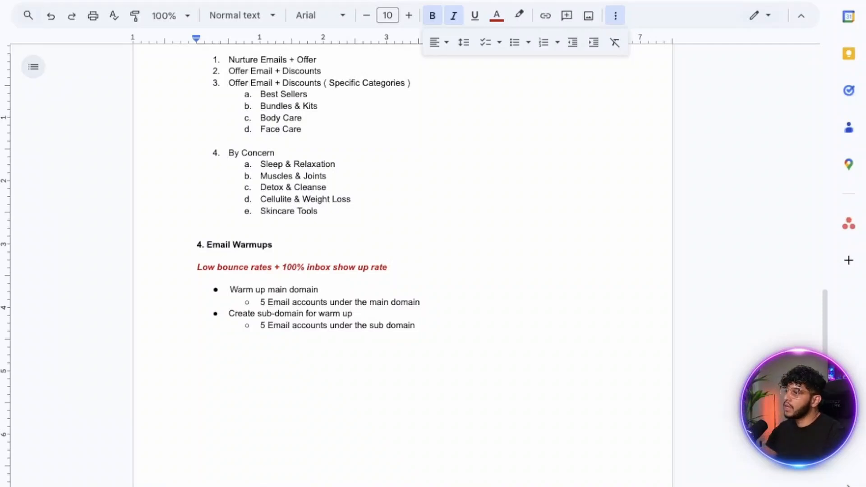
text(+ )
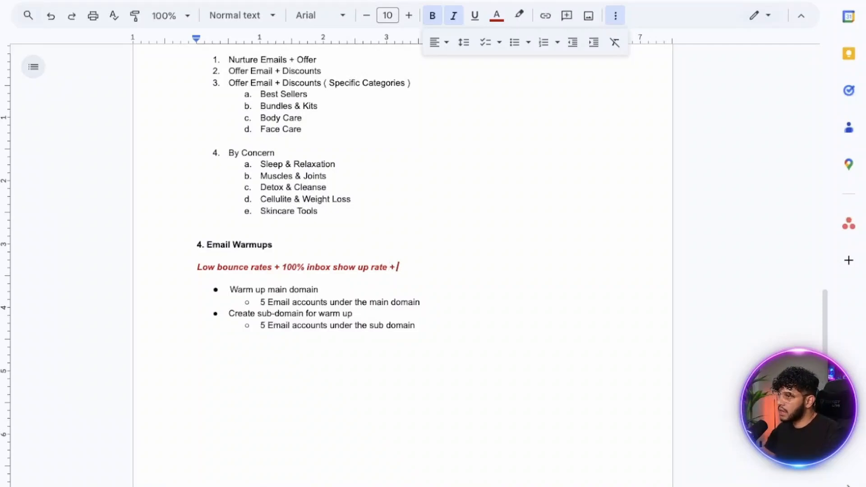
text(Avbe)
key(BackSpace)
key(BackSpace)
key(BackSpace)
text(void getting )
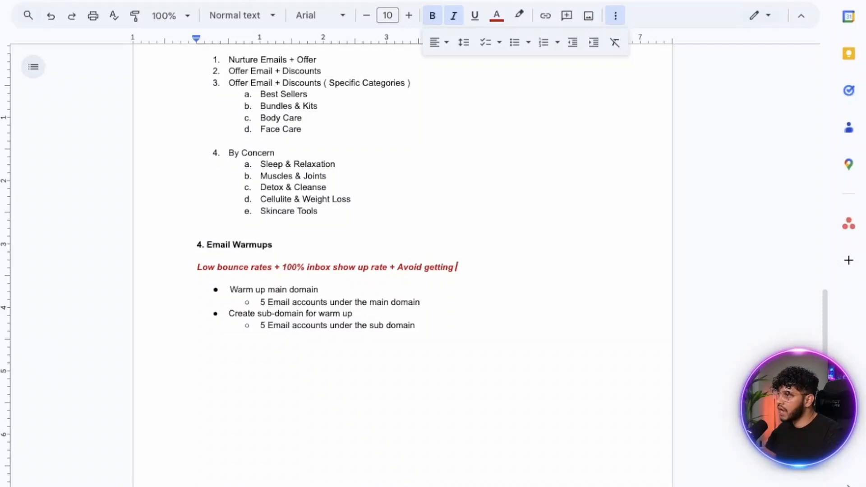
text(blacklist)
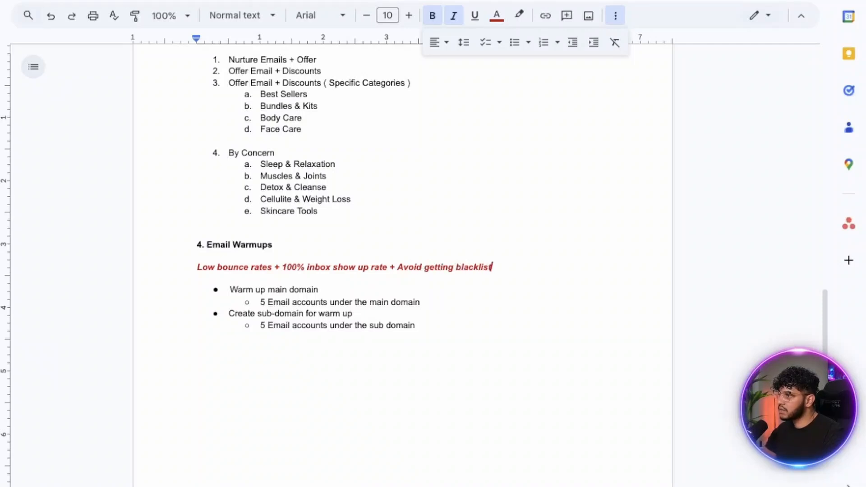
text(ed from email vendors)
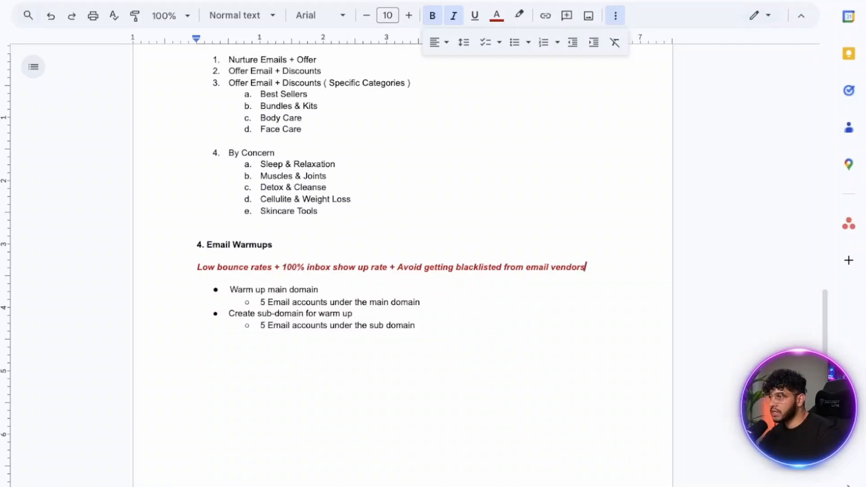
- Review the whole plan from the suggested list names through the Email Warmups section
key(shift+Home)
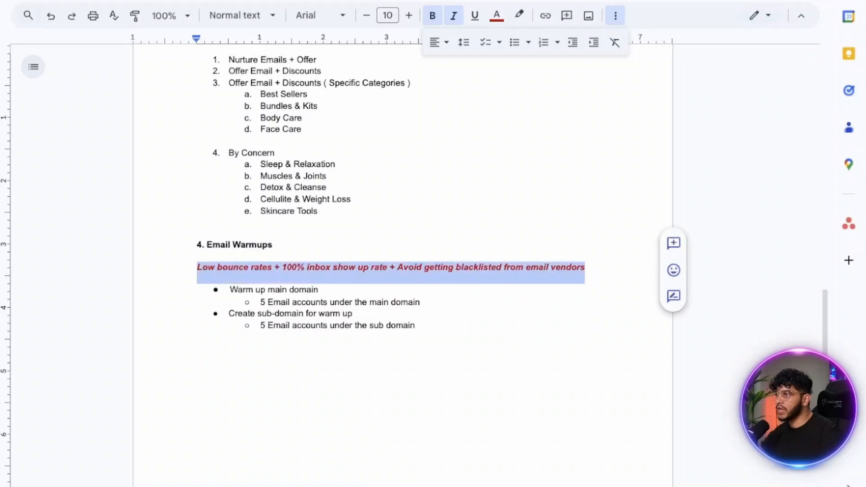
scroll(403, 266, up, 20)
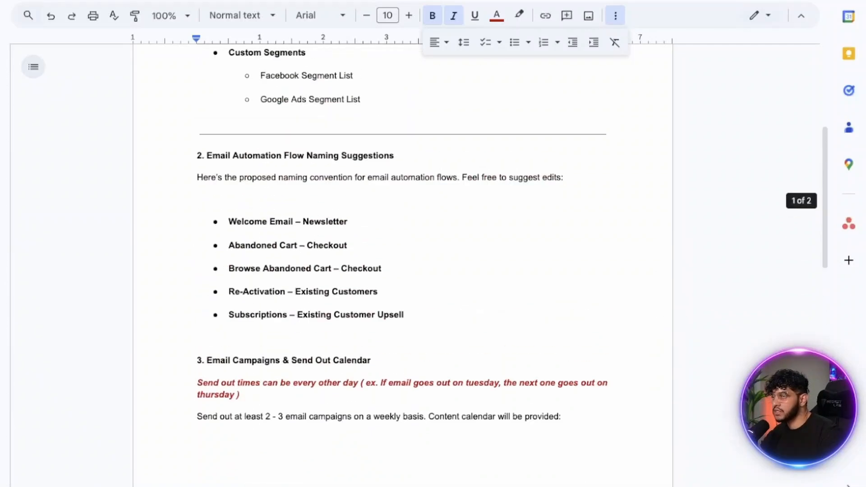
scroll(403, 267, down, 20)
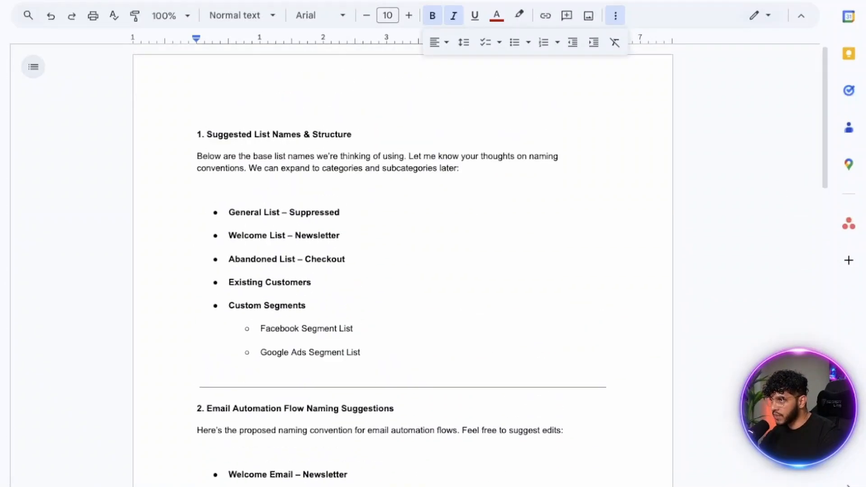
scroll(403, 266, up, 9)
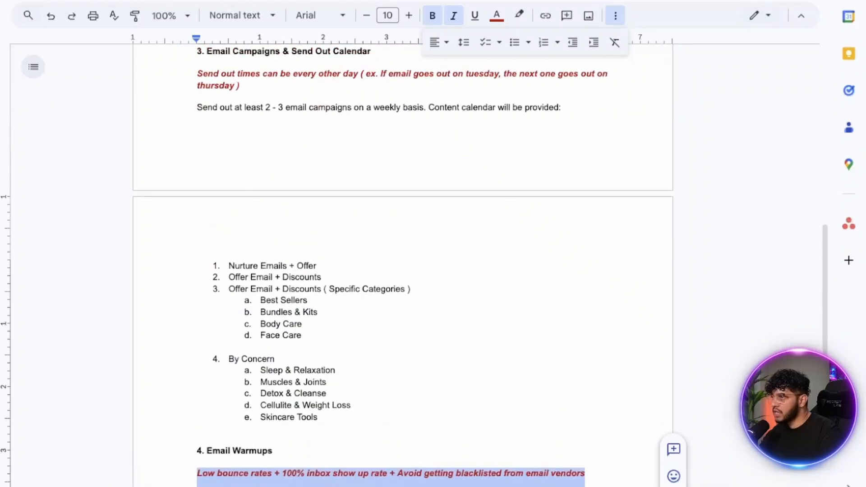
scroll(403, 266, down, 5)
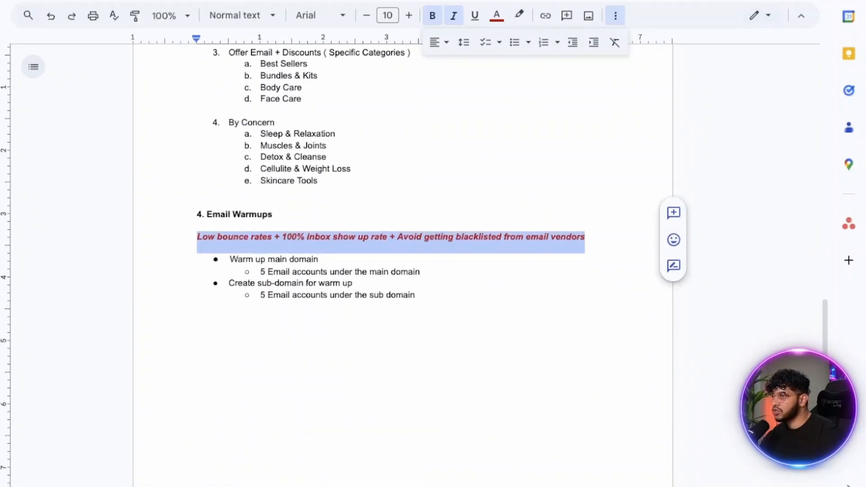
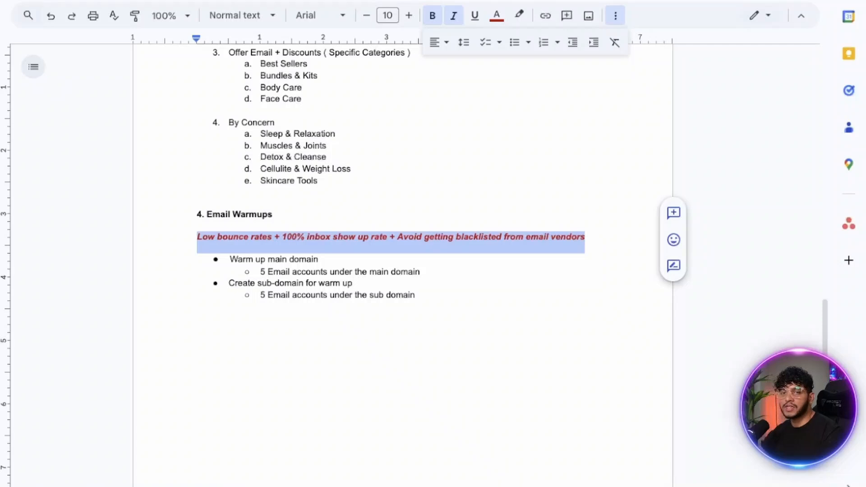
click(537, 215)
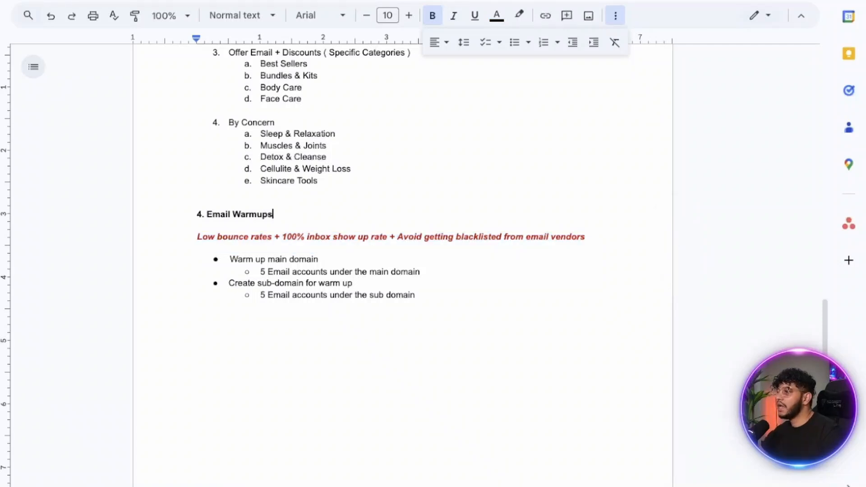
triple_click(539, 236)
click(537, 215)
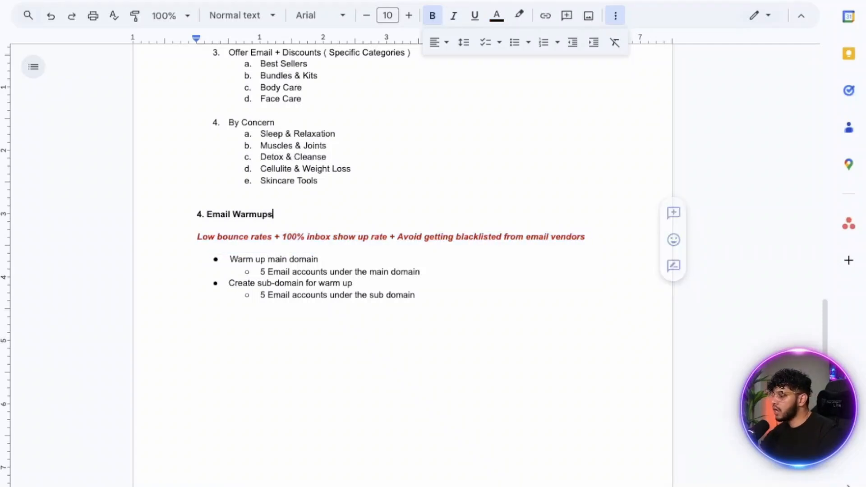
double_click(568, 237)
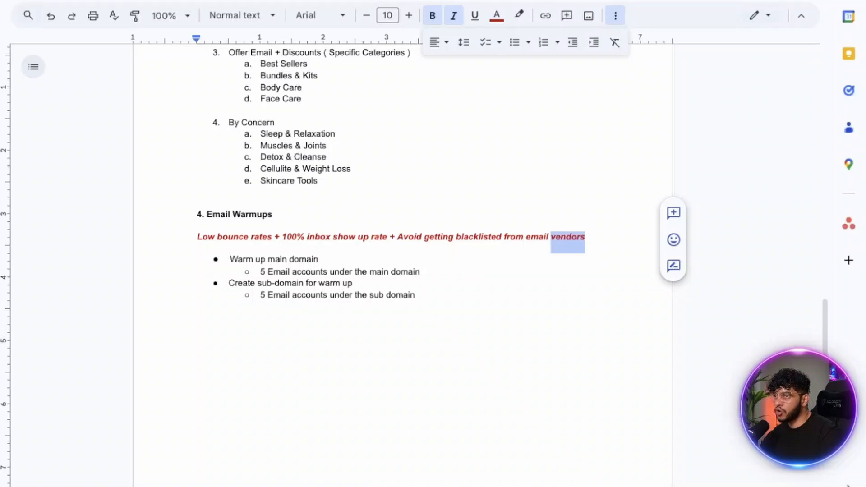
click(537, 214)
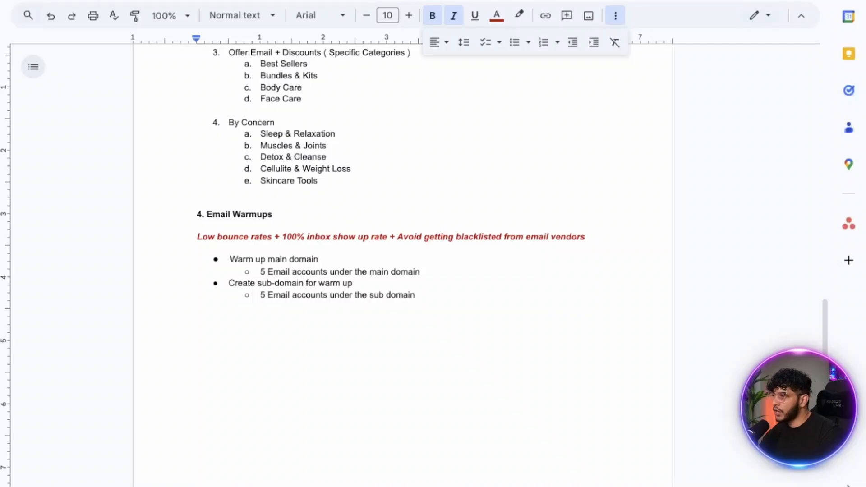
click(353, 283)
click(418, 295)
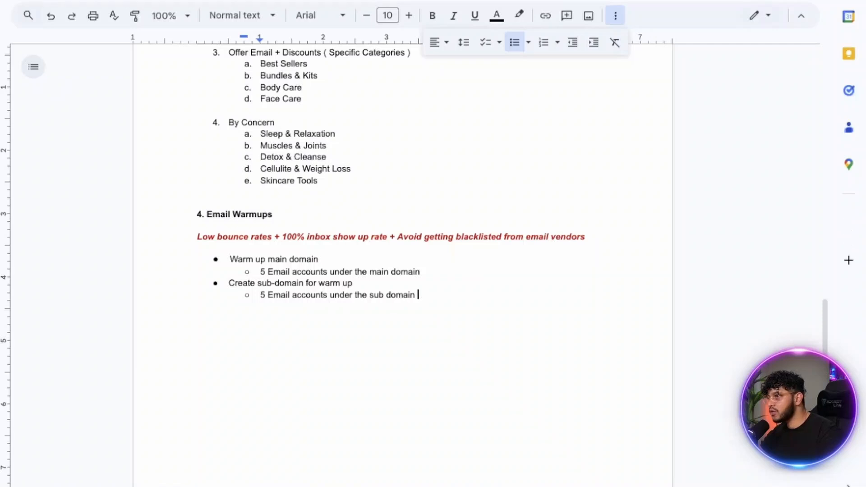
- Copy the "4. Email Warmups" heading and paste it below the last sub-domain bullet
double_click(252, 215)
click(213, 214)
key(Left)
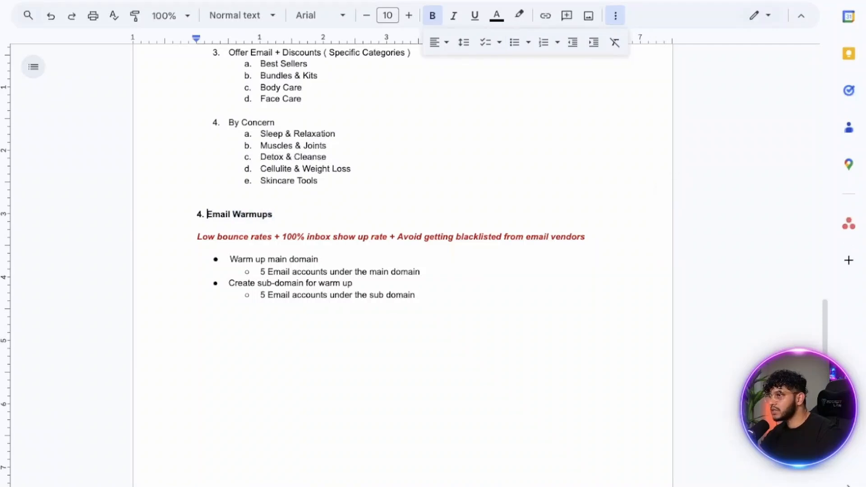
drag(197, 214, 276, 215)
key(ctrl+c)
click(197, 304)
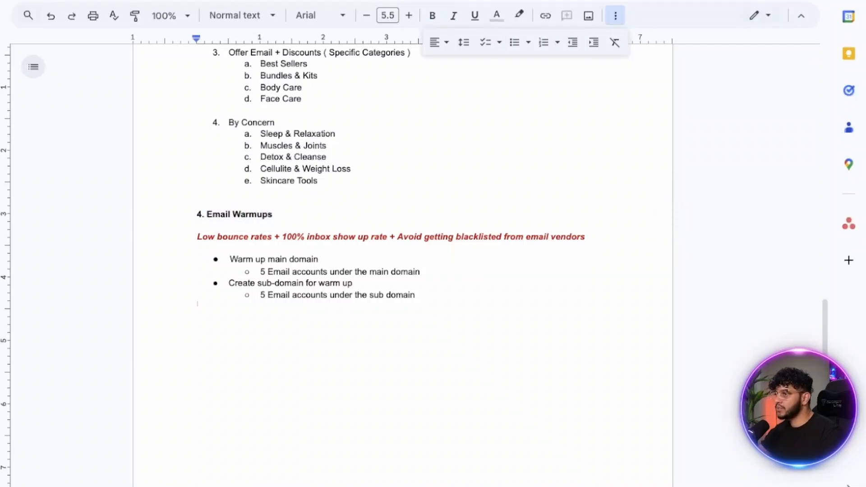
key(ctrl+v)
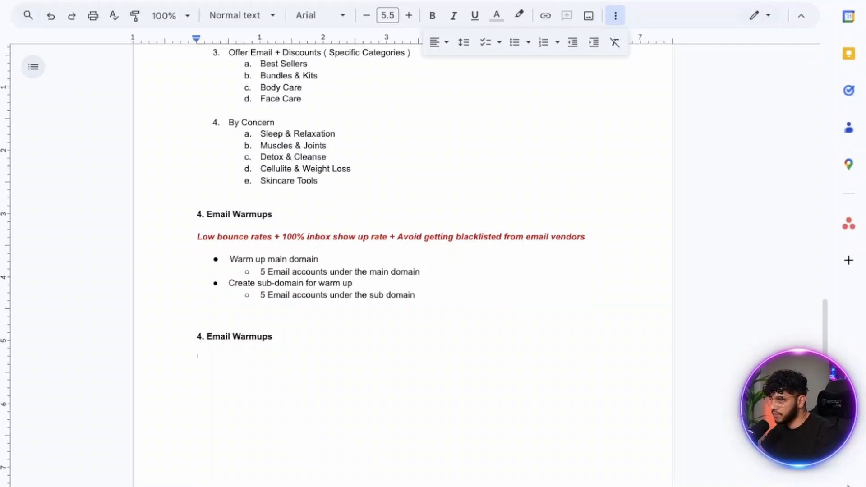
- Change the pasted duplicate heading to "5. SMS Marketing"
key(Up)
key(Right)
key(BackSpace)
text(5)
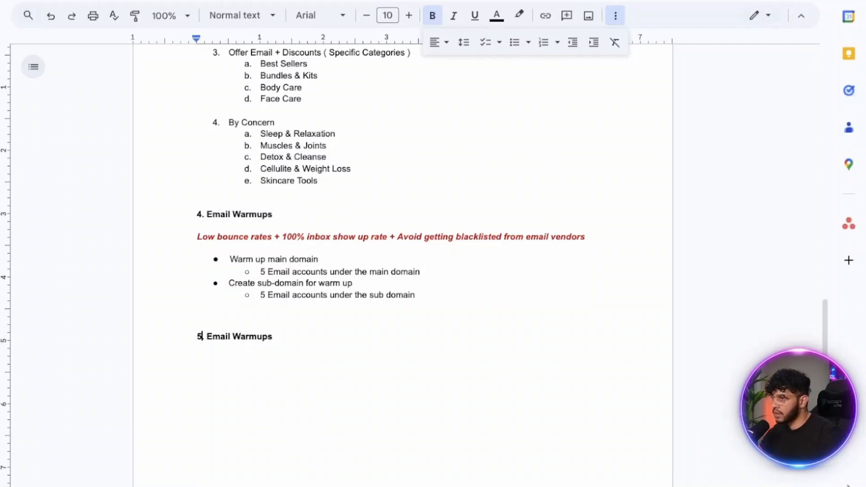
key(Right)
key(Right)
key(alt+shift+Right)
key(alt+shift+Right)
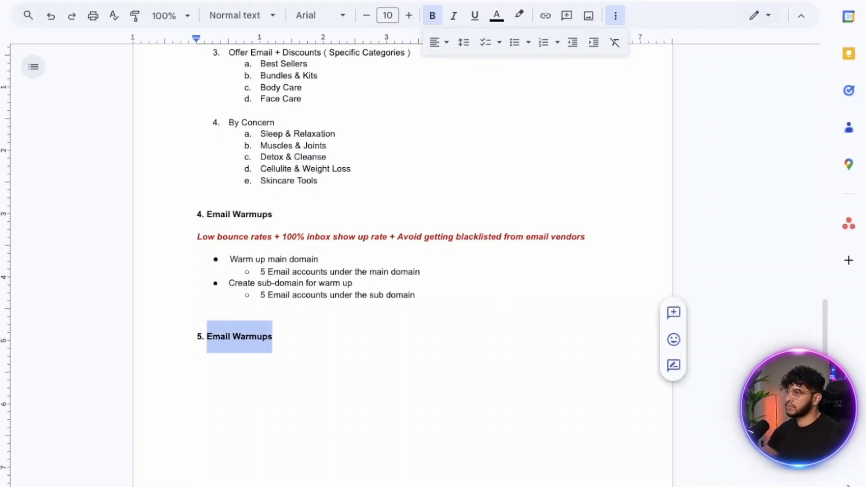
text(SMS Marketing)
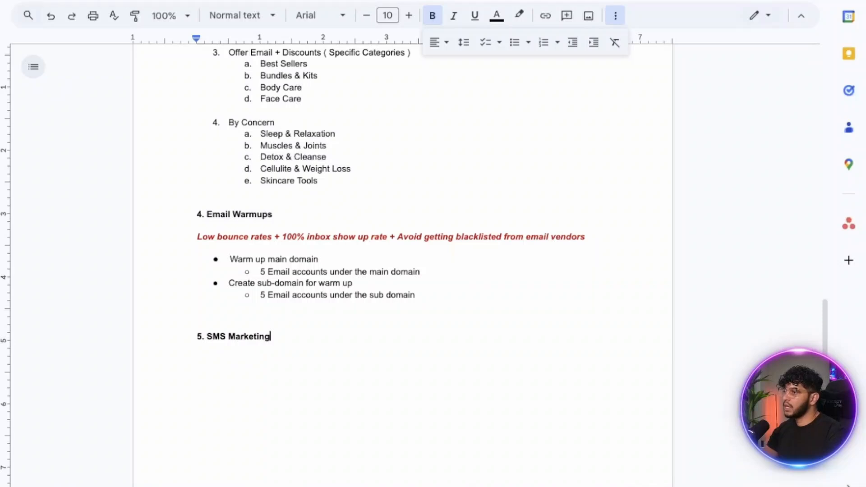
text(:)
key(BackSpace)
key(BackSpace)
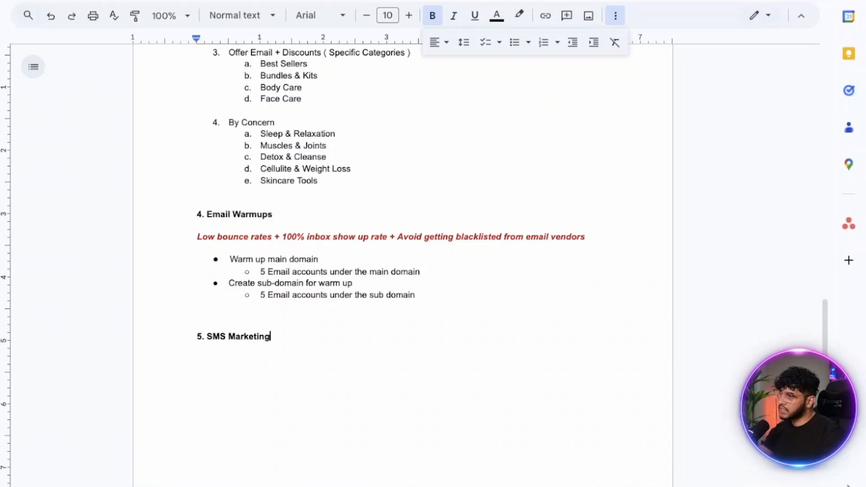
- Start a bulleted list under the SMS Marketing heading with the items "Register a phone number" and "Toll free number"
key(Return)
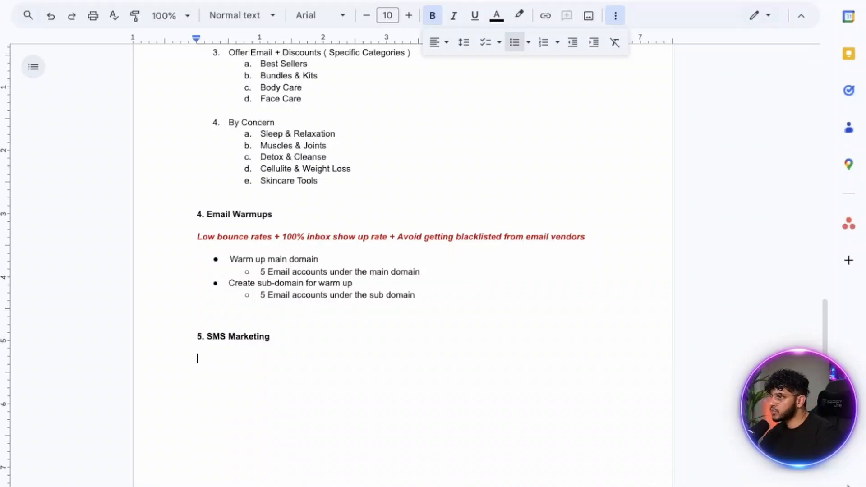
click(514, 42)
text(Re)
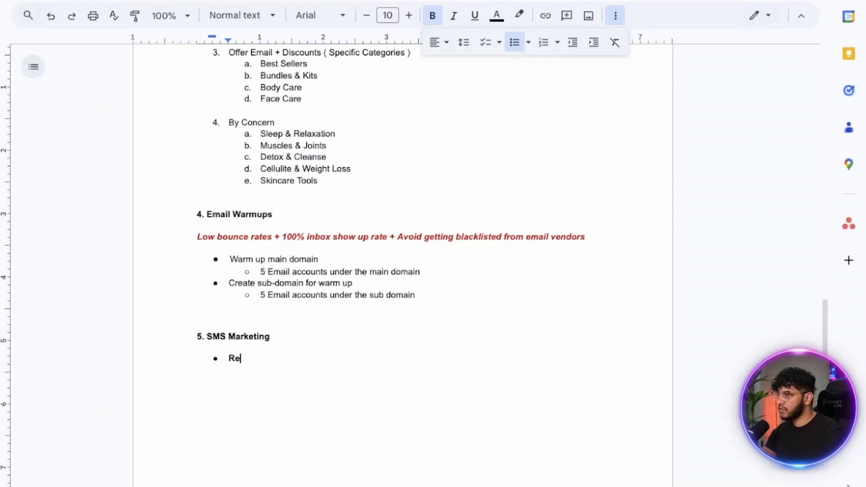
text(gister a phone nu)
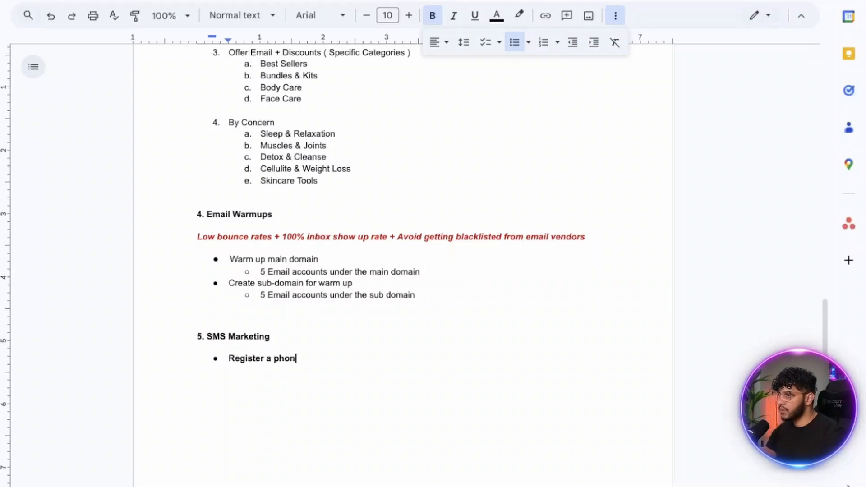
key(BackSpace)
text(un)
key(BackSpace)
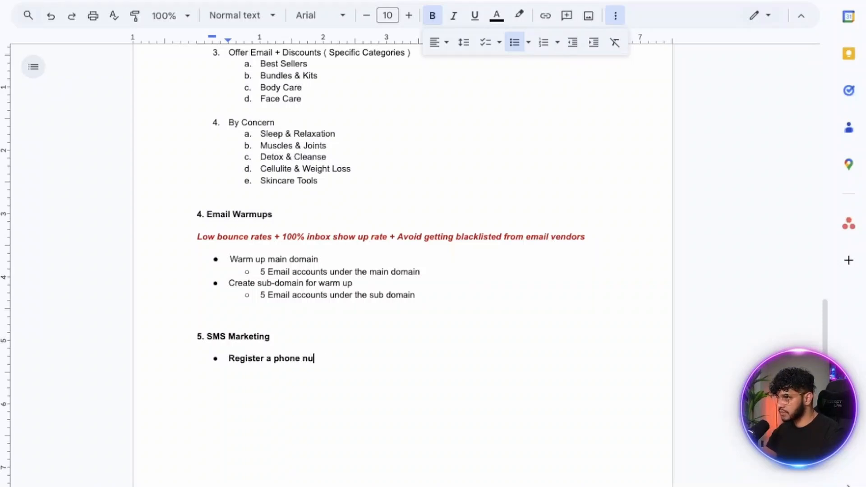
text(mber)
key(Return)
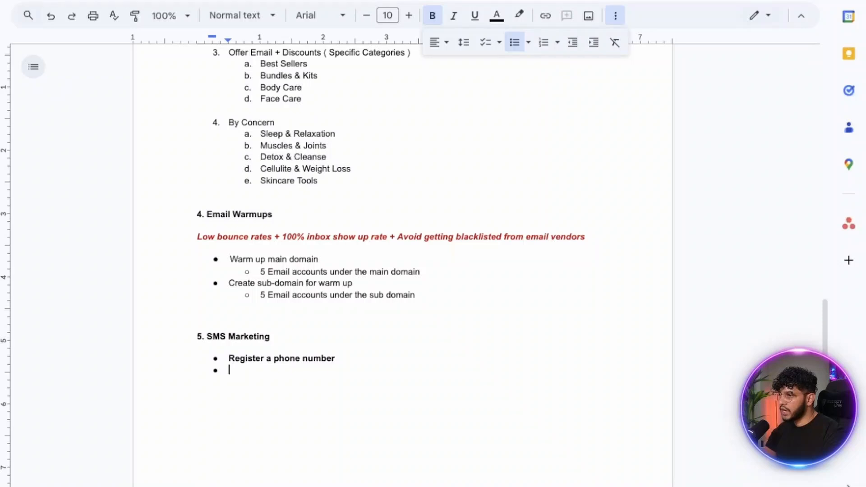
text(Toll fre)
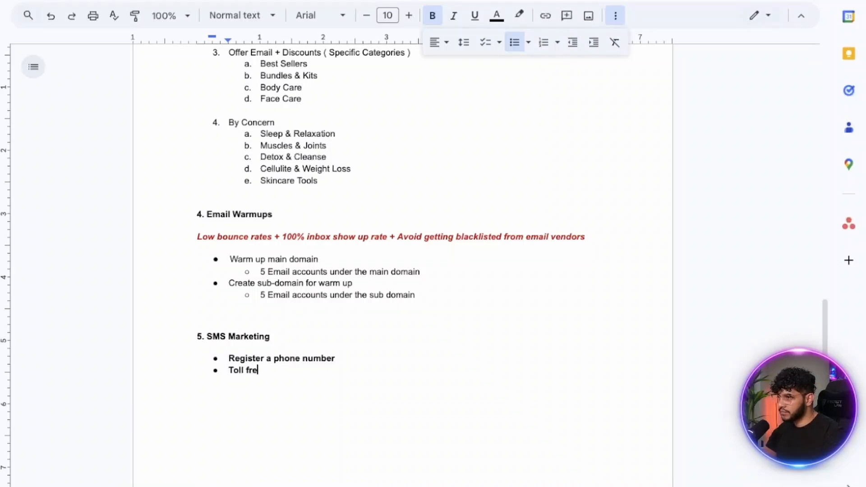
text(e number)
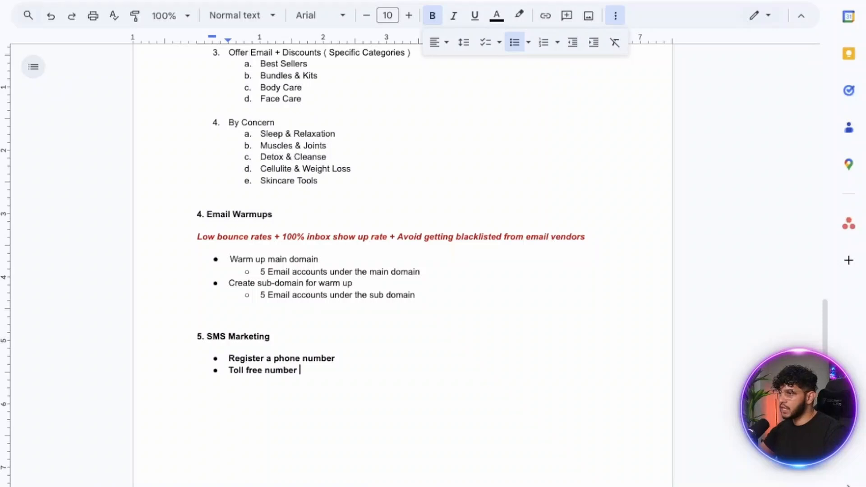
- Add a third SMS Marketing bullet reading "Perfect for SMS send outs."
scroll(403, 262, down, 3)
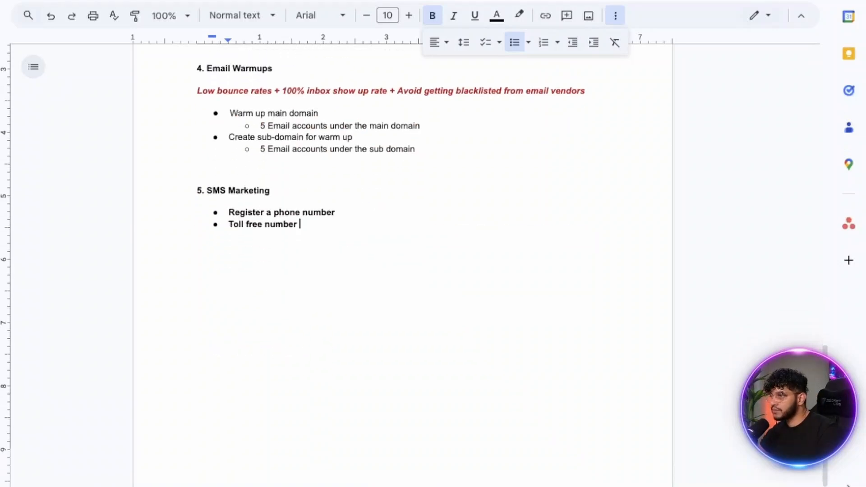
key(Return)
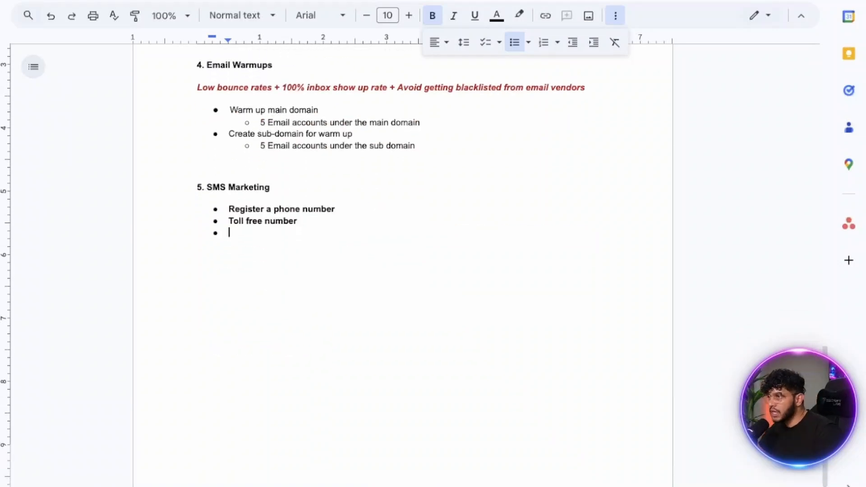
drag(229, 222, 300, 221)
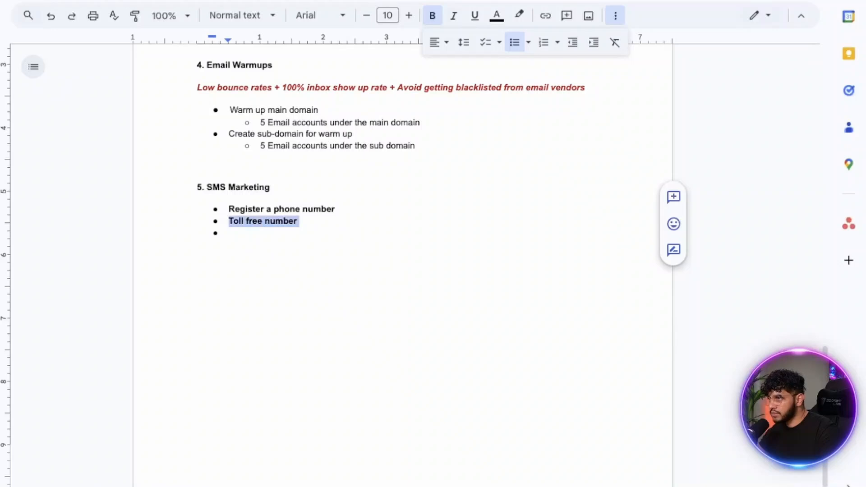
click(229, 233)
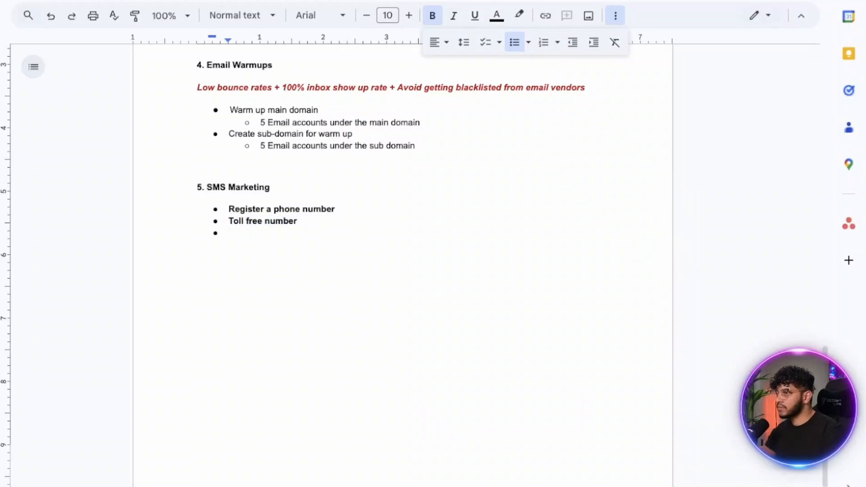
text(Perfe)
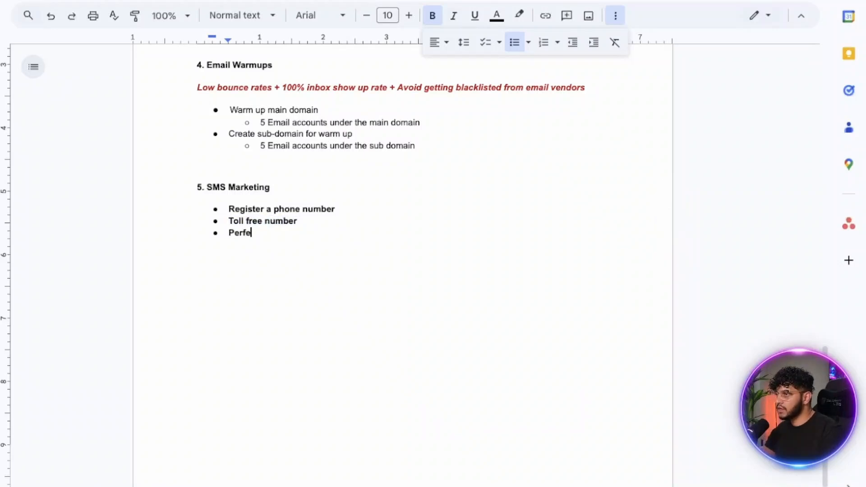
text(ct for SMS )
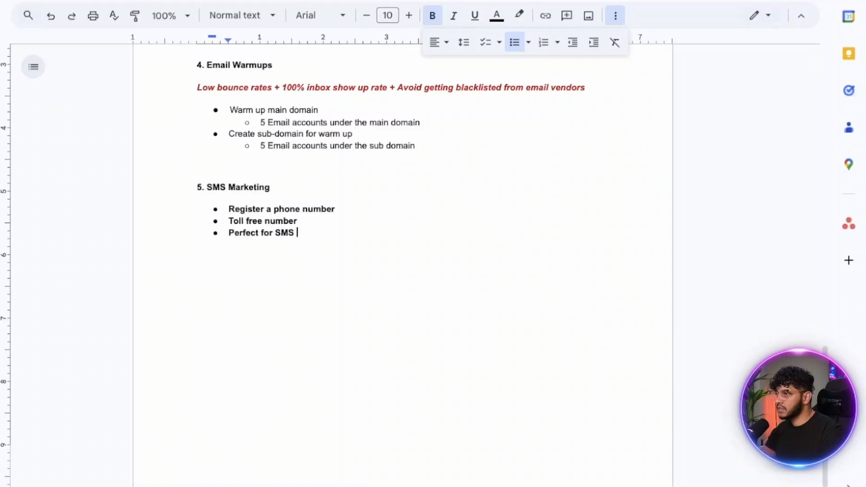
text(send outs. )
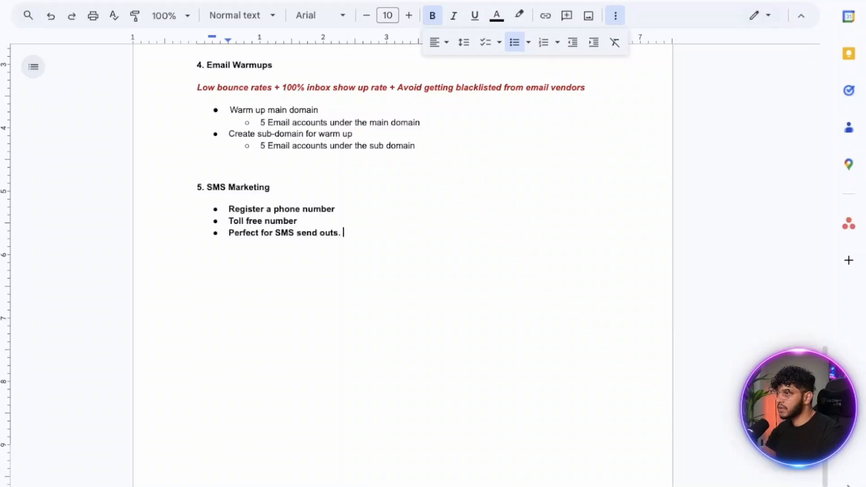
- Continue the third SMS Marketing bullet with "Warm up is required in order to send out mass sms"
text(Warmed up)
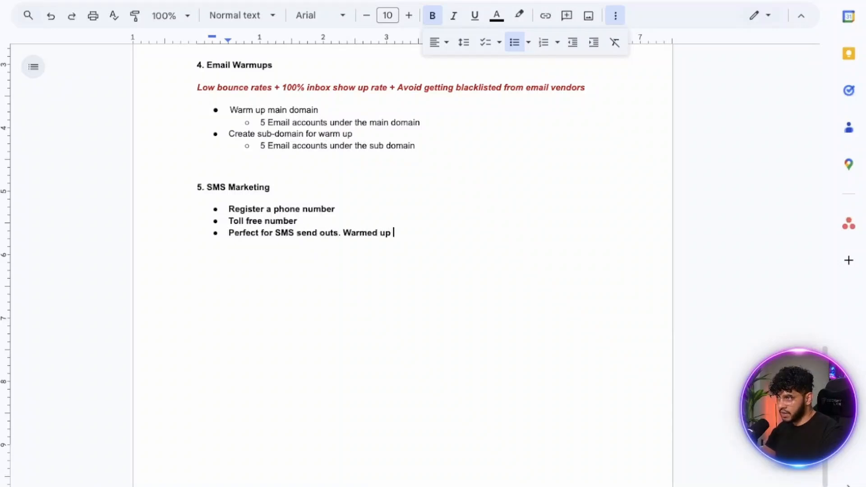
key(BackSpace)
key(BackSpace)
key(BackSpace)
key(BackSpace)
key(BackSpace)
key(BackSpace)
text(up is)
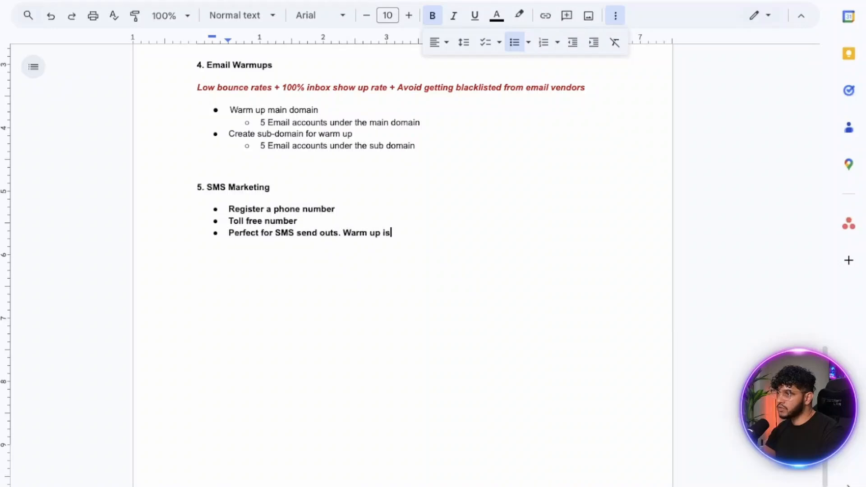
text( requier)
key(BackSpace)
key(BackSpace)
key(BackSpace)
text(ired )
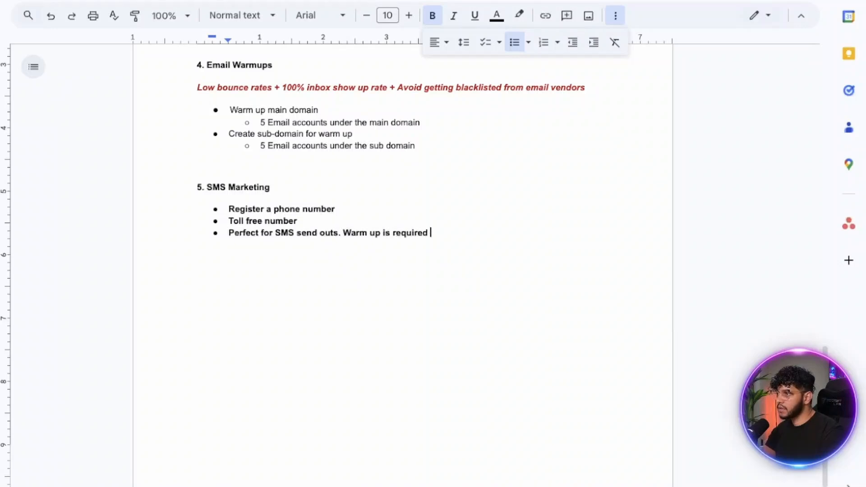
text(in order to sen)
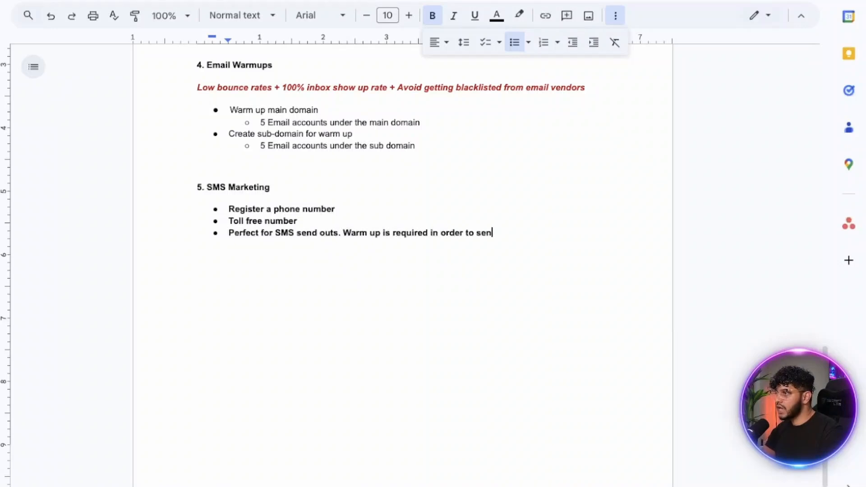
text(d out mass )
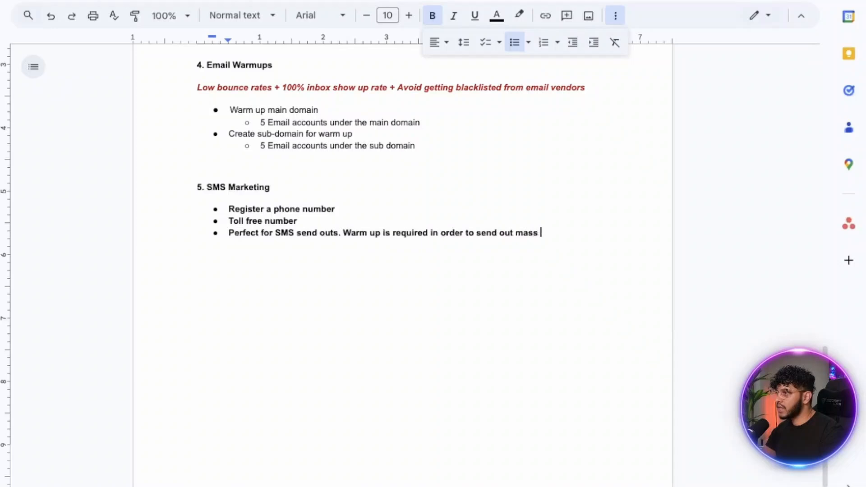
text(sms)
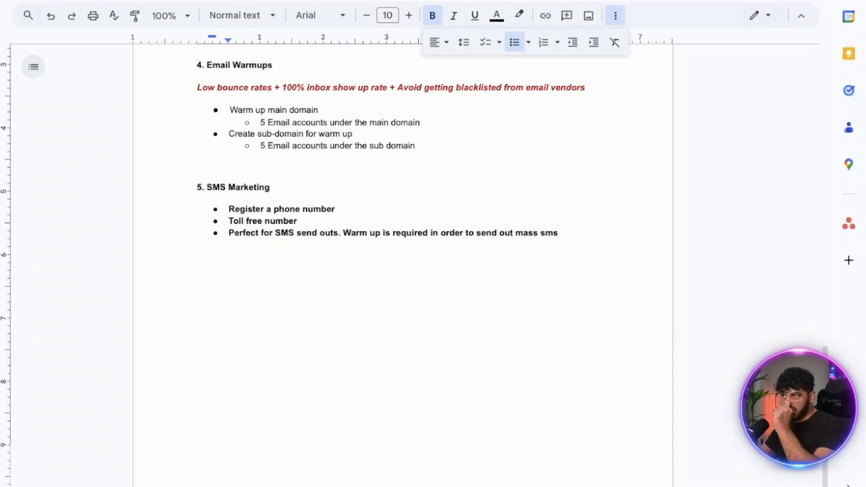
- Insert the sub-bullet "5 toll free numbers" beneath the "Toll free number" bullet
key(Up)
key(Up)
key(Down)
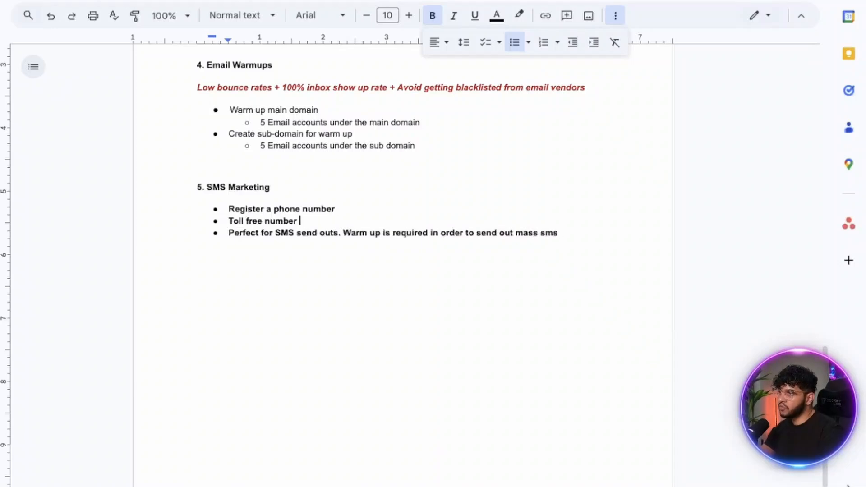
key(Return)
key(Tab)
text(5 )
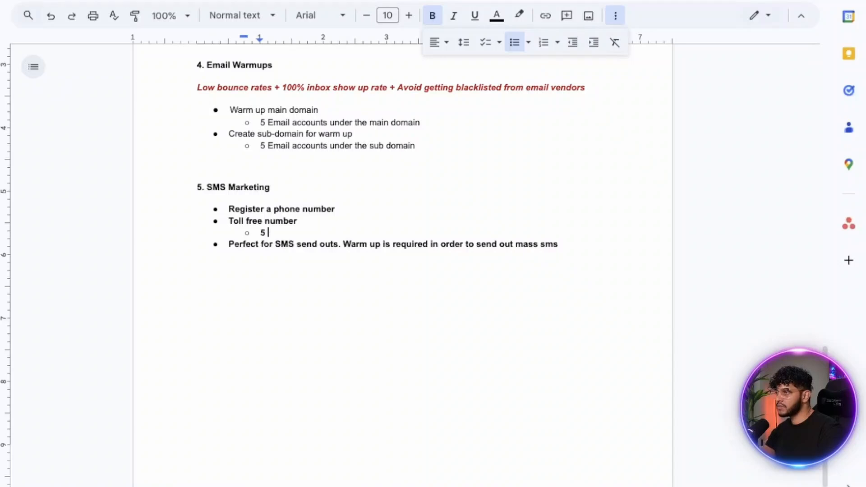
text(toll free nu)
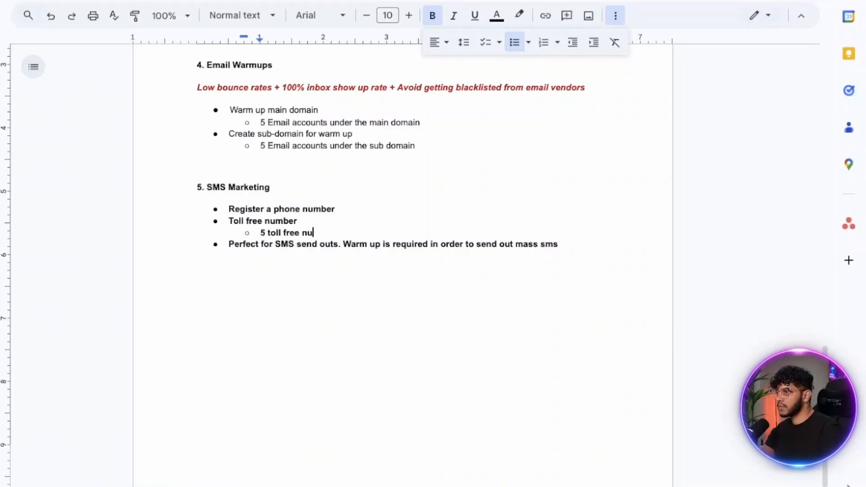
text(mbers)
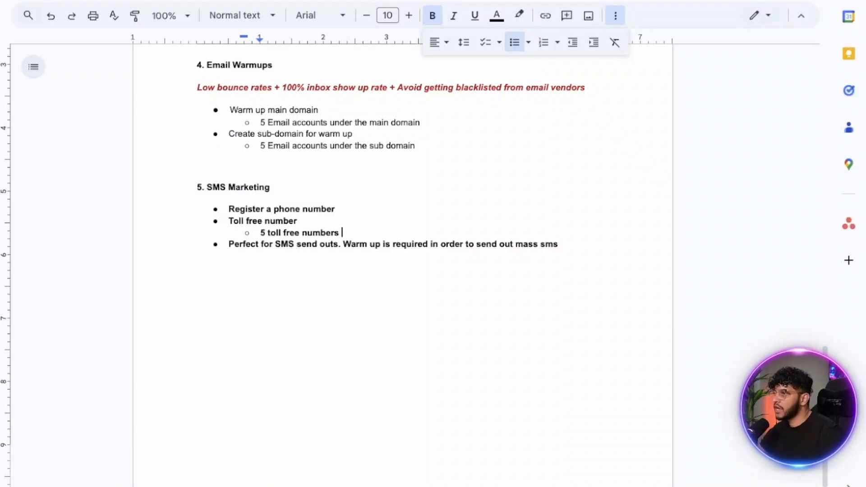
- Remove the bold formatting from all bullets under the SMS Marketing heading
drag(561, 246, 229, 209)
key(ctrl+b)
click(300, 232)
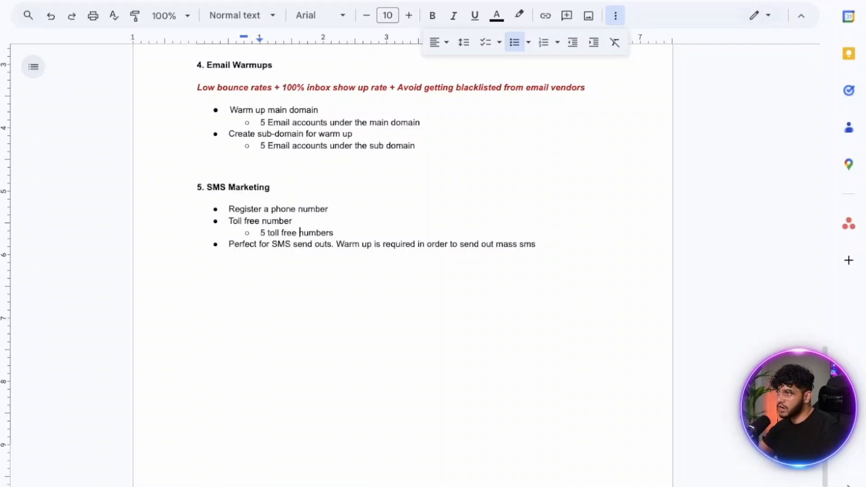
scroll(403, 267, up, 15)
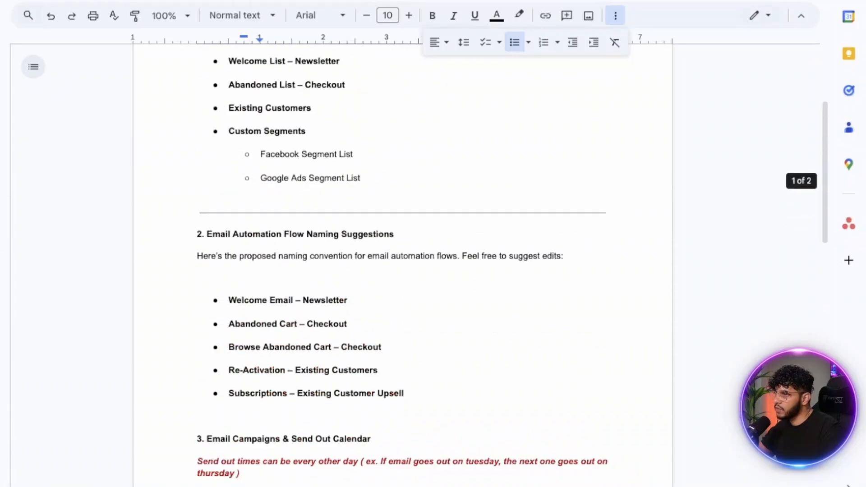
scroll(403, 266, down, 15)
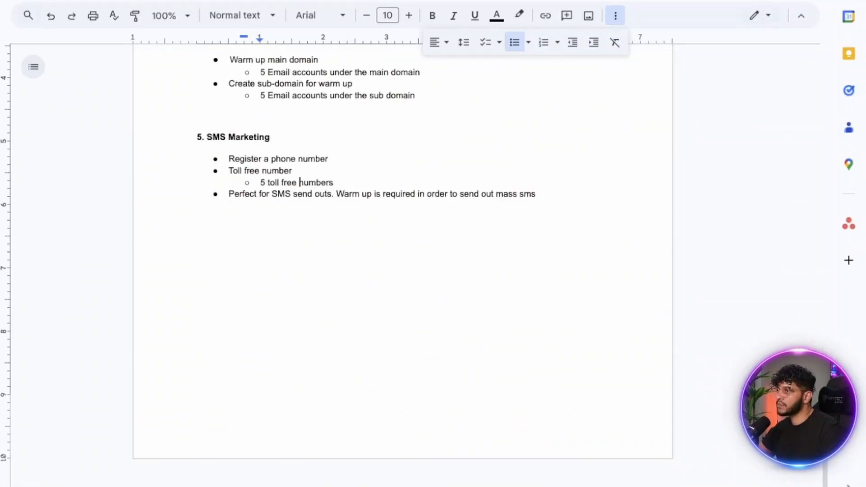
scroll(403, 266, up, 7)
scroll(403, 266, down, 5)
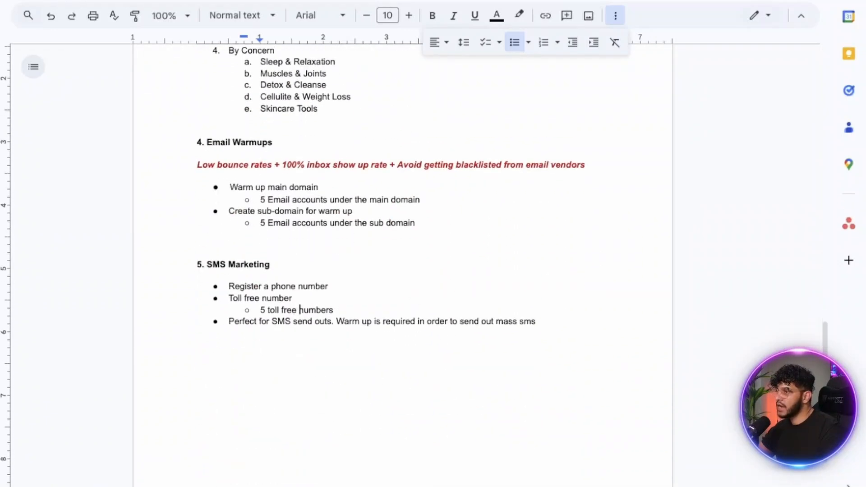
- Review the whole plan, from the suggested list names through the automation flows, campaigns and Email Warmups to the SMS Marketing section
click(272, 265)
scroll(403, 267, up, 1)
scroll(403, 267, up, 12)
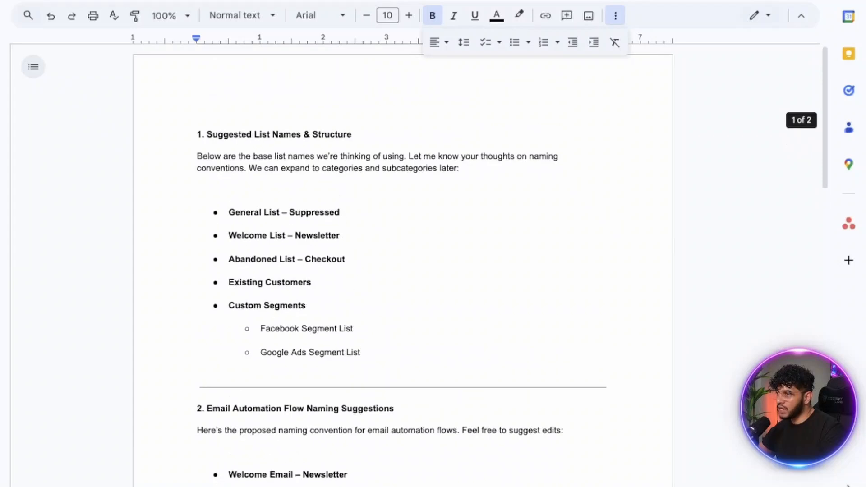
scroll(403, 267, down, 15)
scroll(403, 267, up, 12)
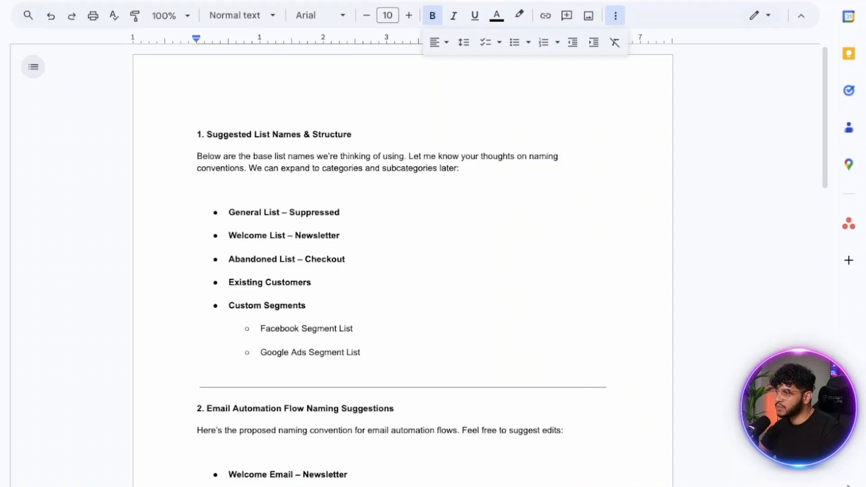
scroll(403, 252, down, 15)
scroll(403, 253, down, 5)
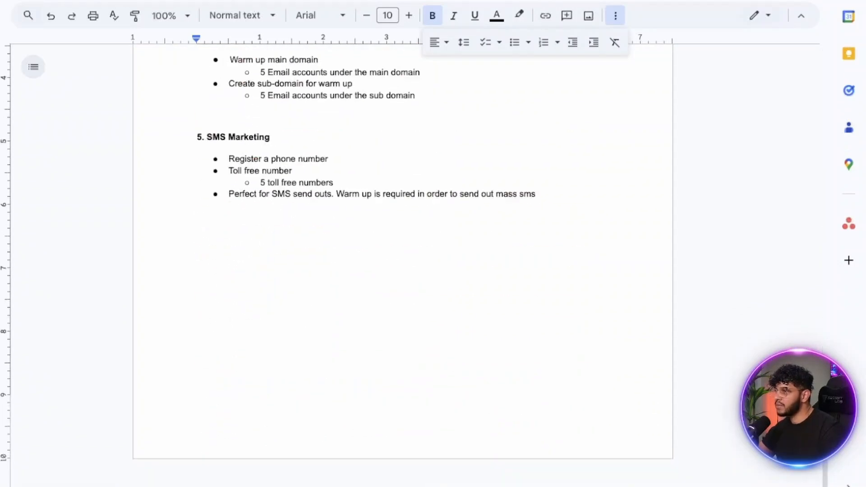
scroll(403, 253, up, 8)
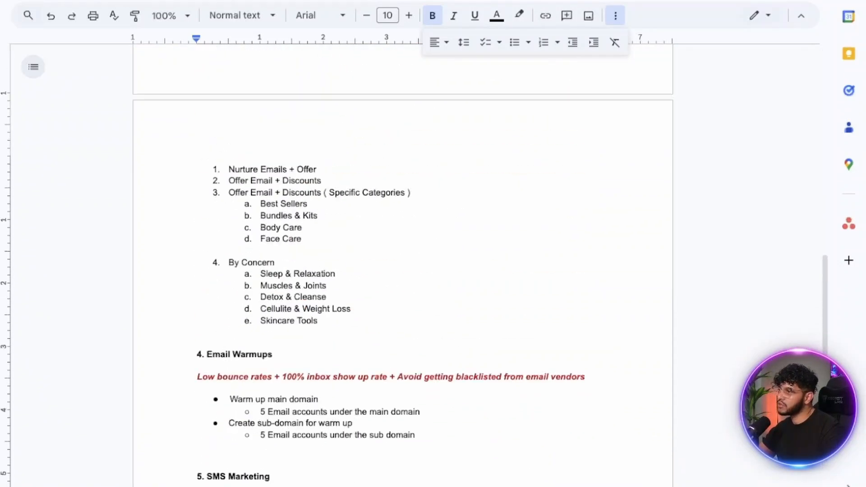
scroll(403, 253, up, 15)
scroll(402, 252, down, 3)
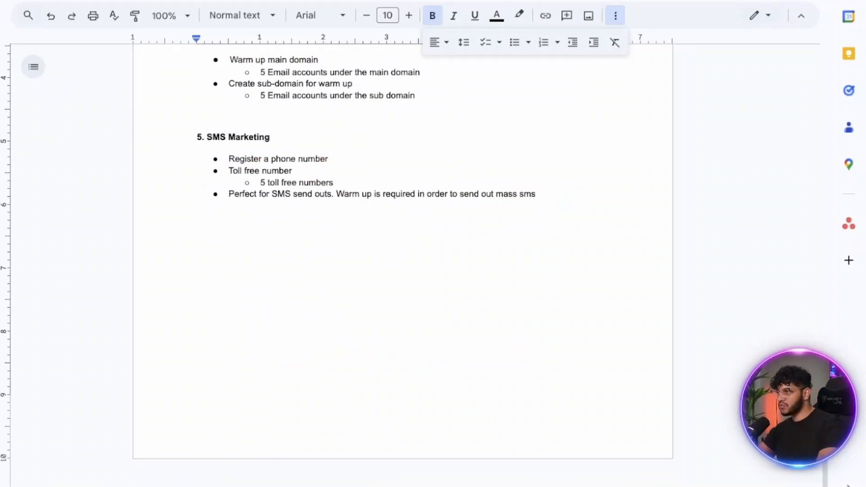
click(336, 183)
click(538, 194)
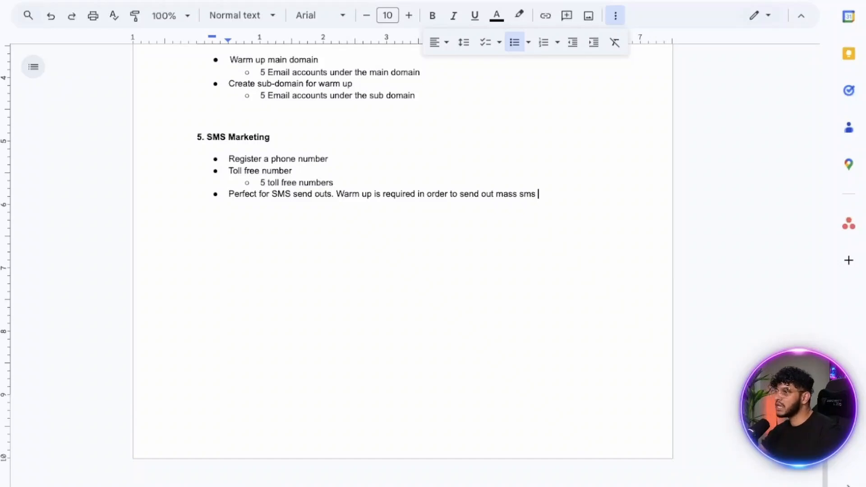
scroll(403, 253, up, 15)
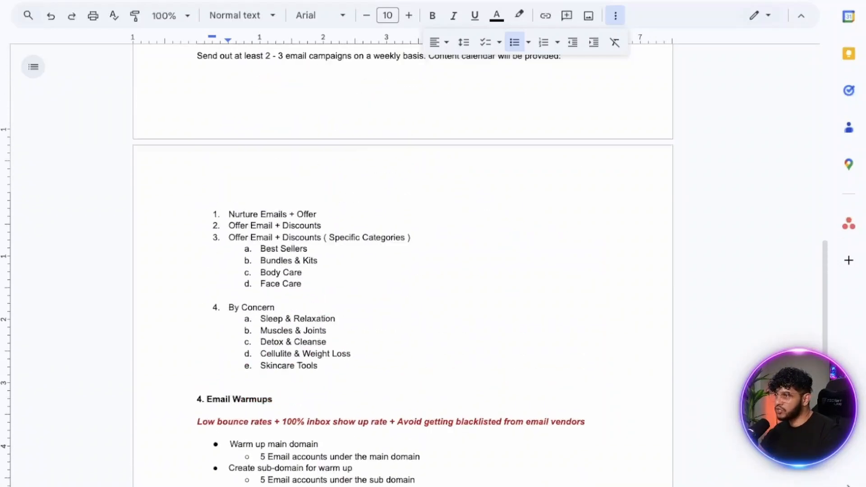
scroll(403, 253, down, 15)
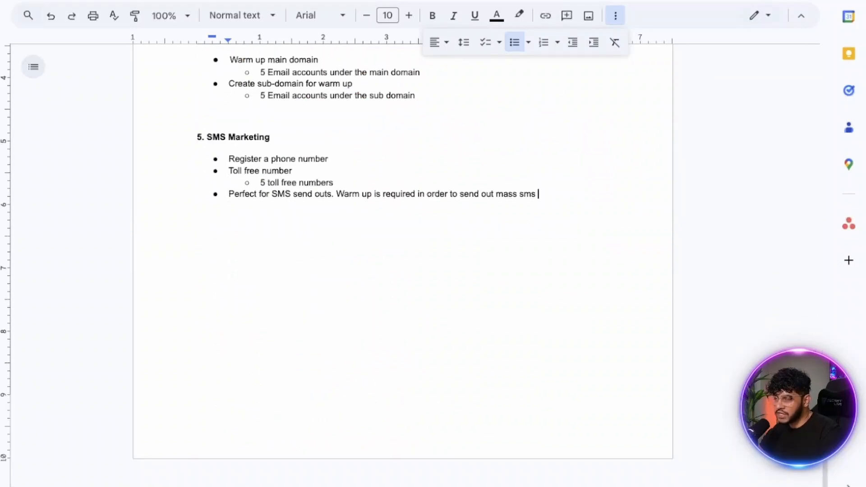
scroll(403, 253, up, 6)
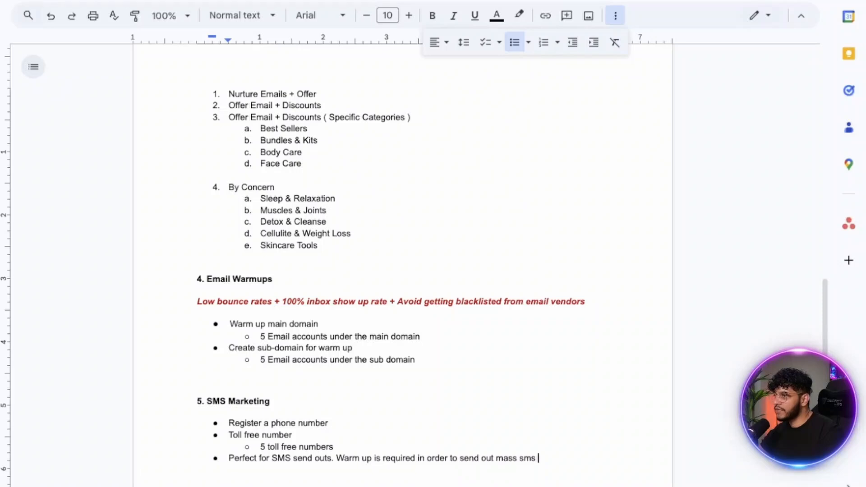
scroll(403, 253, up, 10)
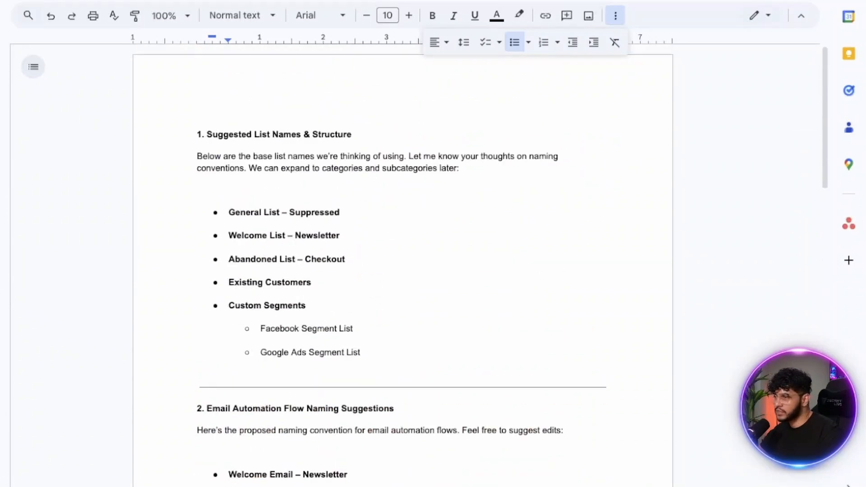
scroll(403, 253, down, 16)
scroll(403, 253, up, 9)
scroll(403, 253, up, 7)
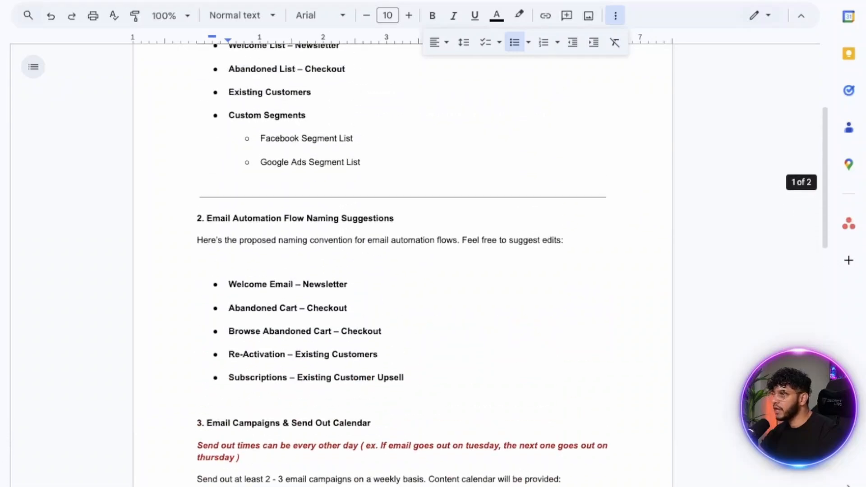
scroll(403, 253, down, 18)
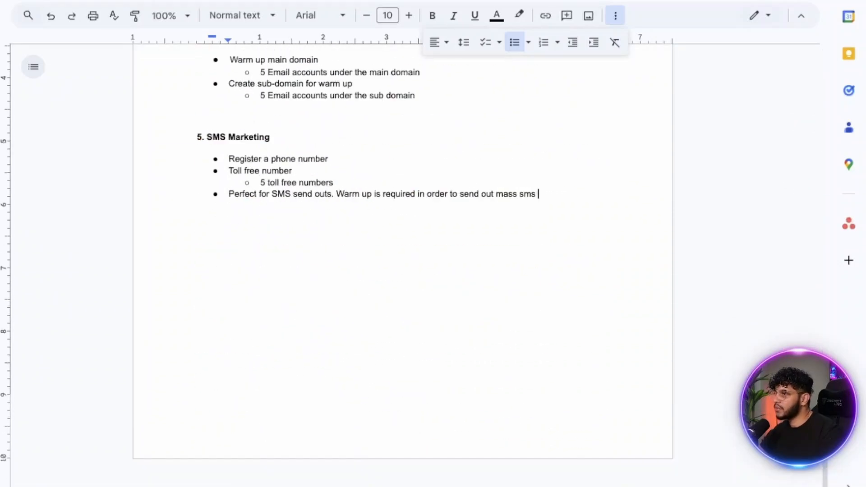
- Copy the "5. SMS Marketing" heading and paste it on a new line below the last SMS Marketing bullet
scroll(403, 253, up, 5)
triple_click(234, 370)
key(ctrl+c)
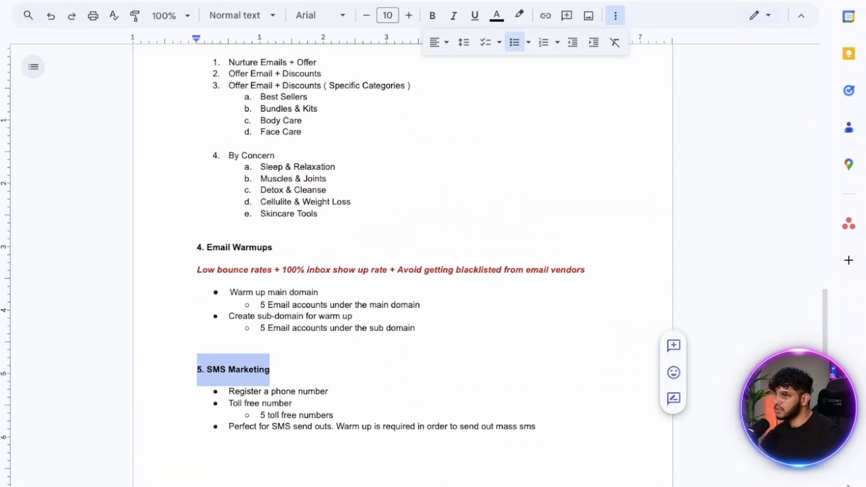
scroll(403, 253, down, 5)
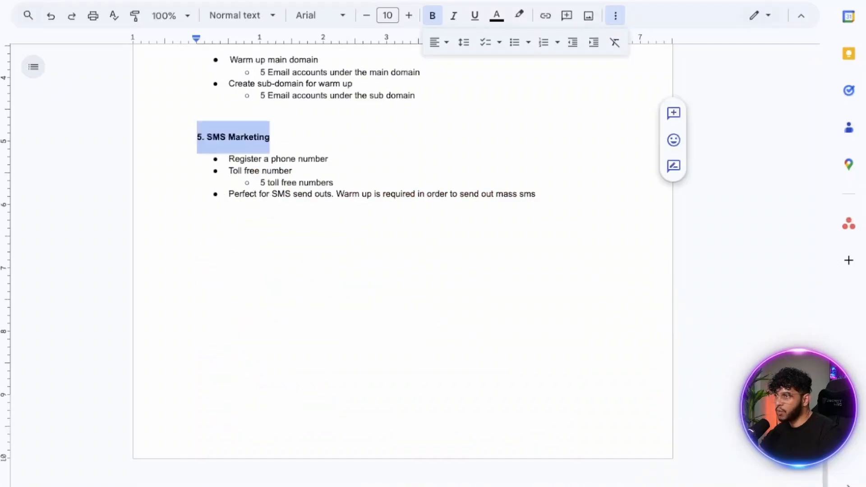
click(198, 213)
key(Return)
key(ctrl+v)
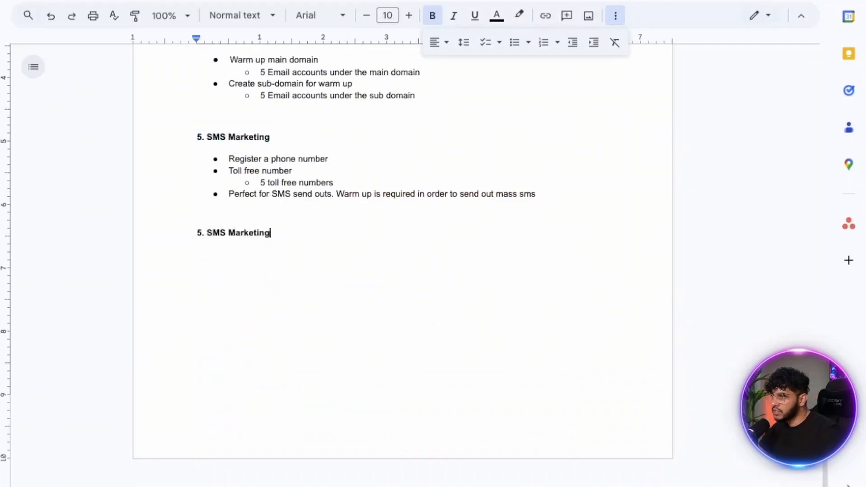
- Change the pasted heading's number to 6 and its text to "Notifications Emails"
double_click(199, 233)
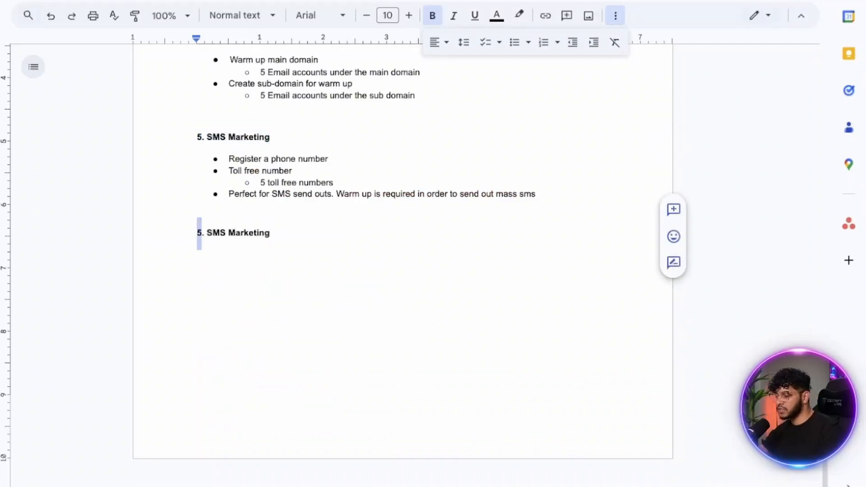
text(6)
double_click(265, 233)
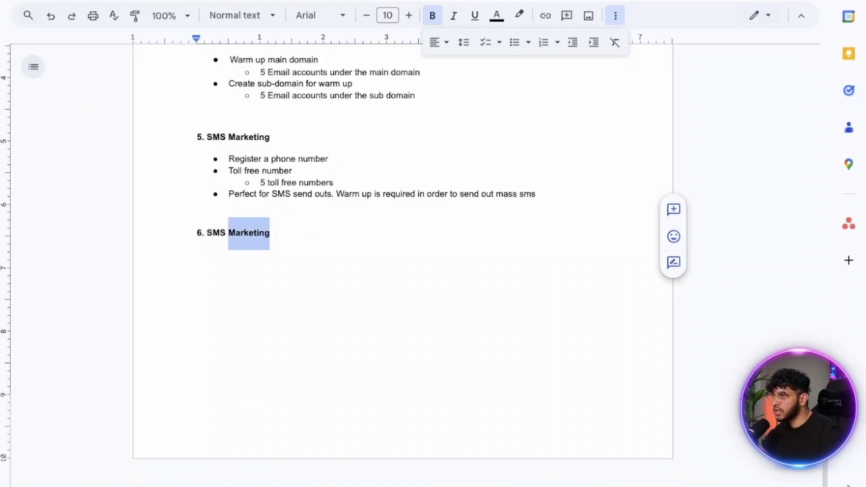
drag(207, 233, 270, 233)
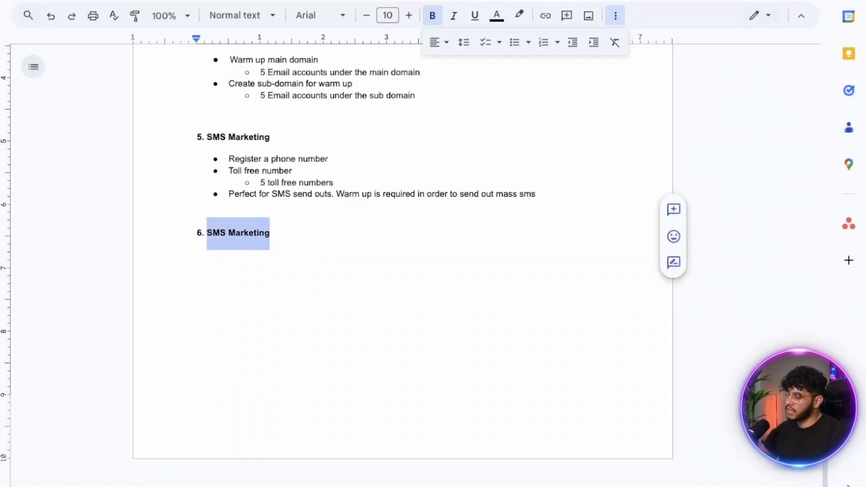
text(Notifi)
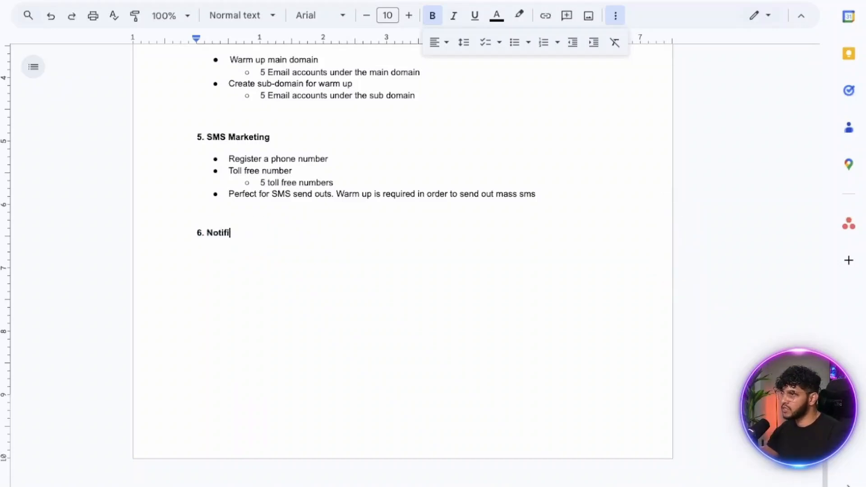
text(cations Emaoil)
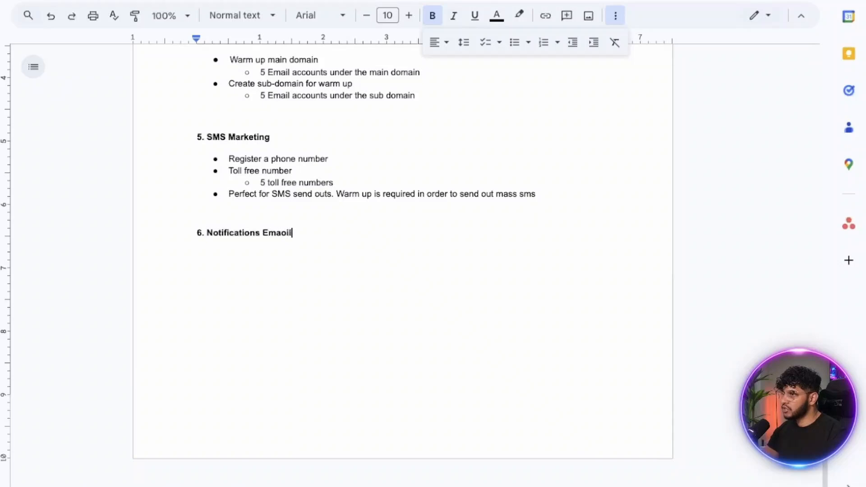
key(BackSpace)
key(BackSpace)
key(BackSpace)
text(il)
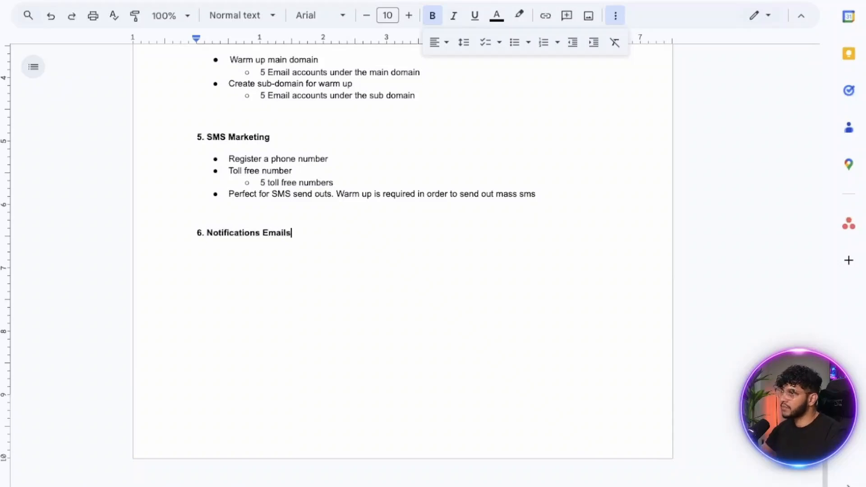
text(s)
- Start a bulleted list under the Notifications Emails heading with "Order confirmation emails" and "Subscription emails"
key(Return)
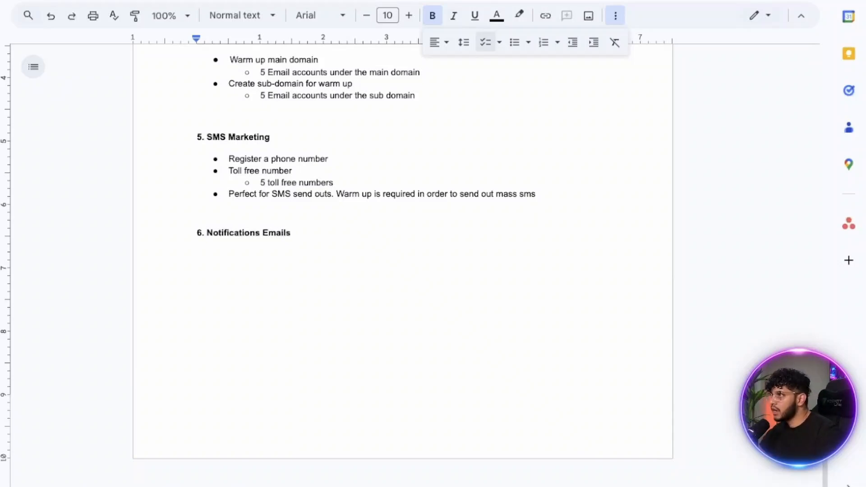
click(515, 42)
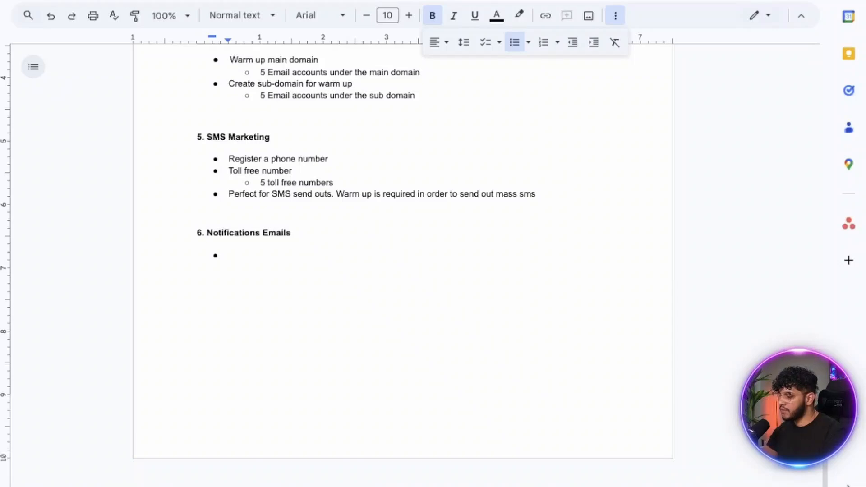
text(Order conf)
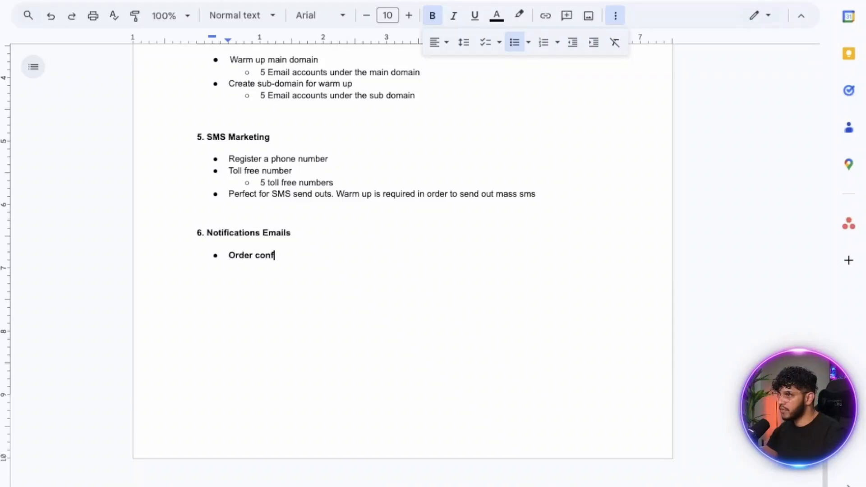
text(irmation emai)
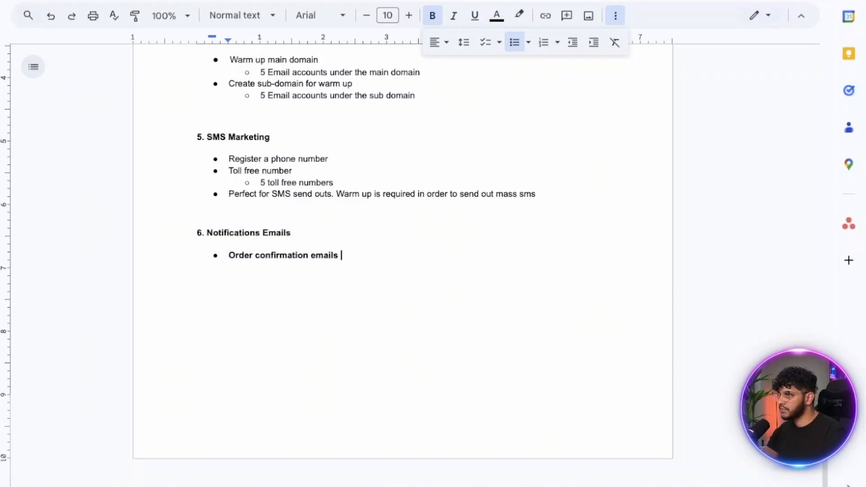
text(ls)
key(Return)
text(Subsc)
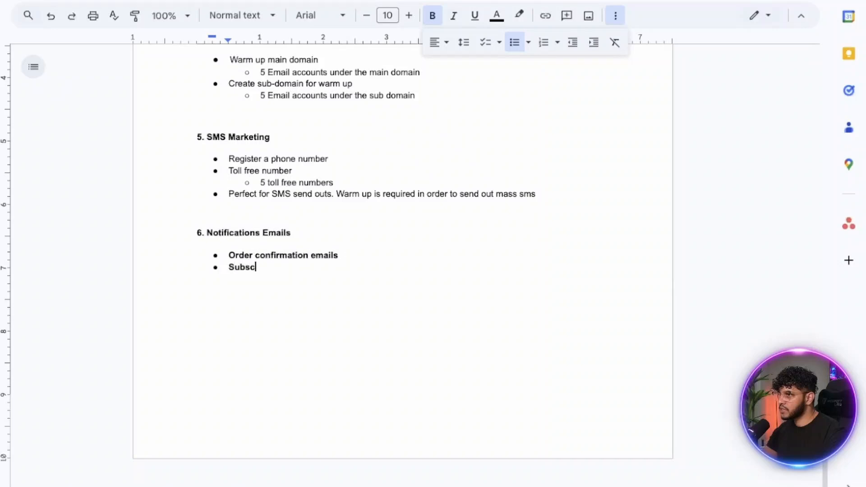
text(ription emails)
key(Return)
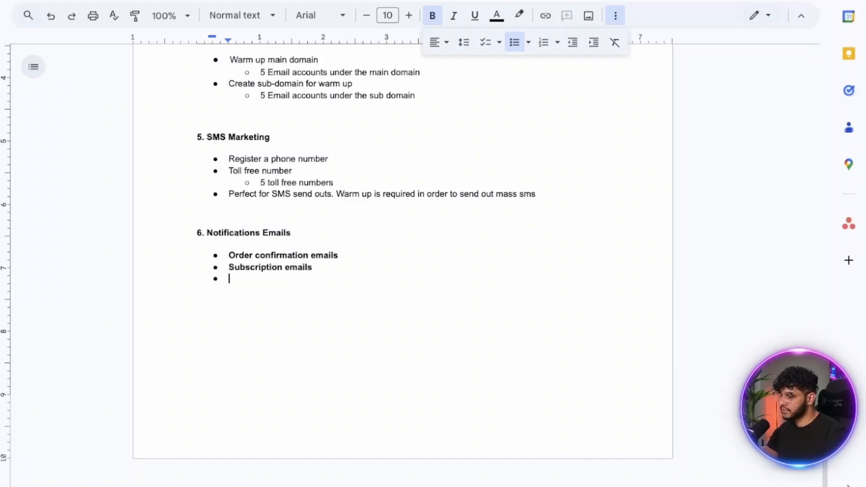
- Add a "Delivery Emails" bullet and a bullet for "Card Cancellation or Reminder" emails to the notifications list
text(Delivery Em)
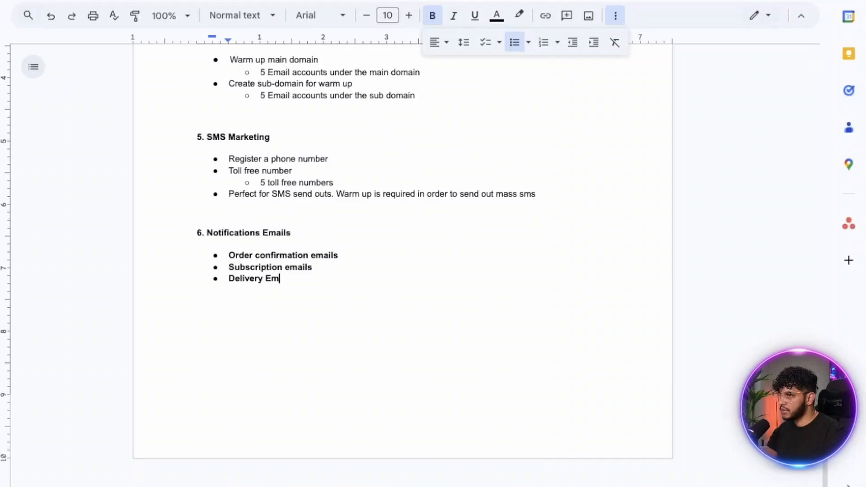
text(ails)
key(Return)
text(Card Caned)
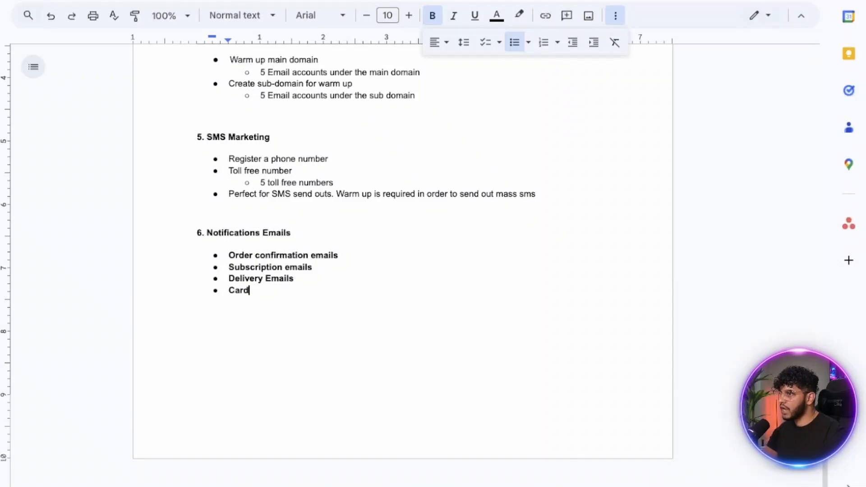
key(BackSpace)
key(BackSpace)
text(cel)
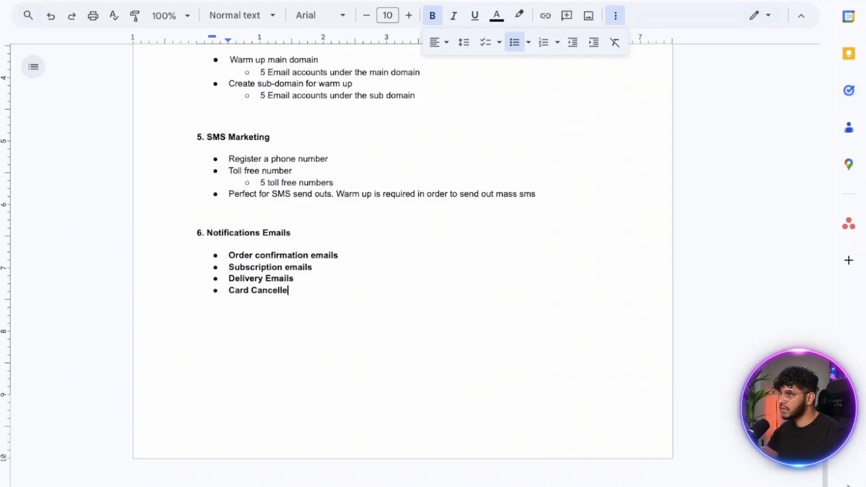
text(lation or)
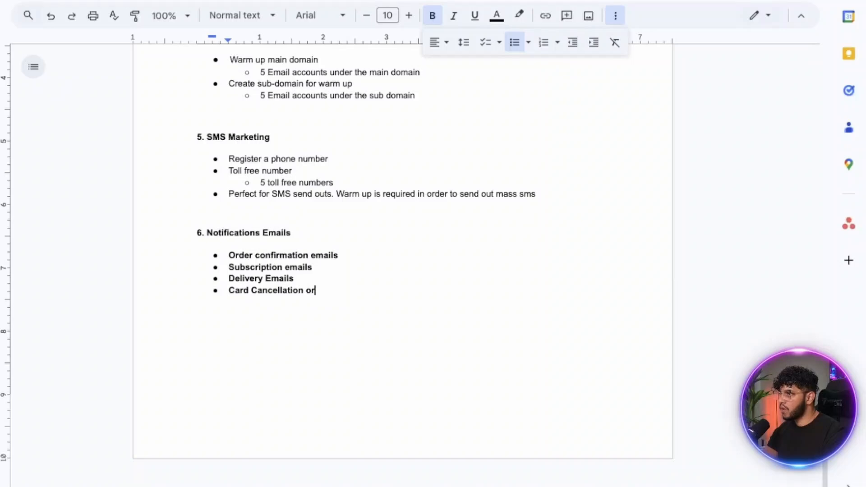
text( Reminder Emaio)
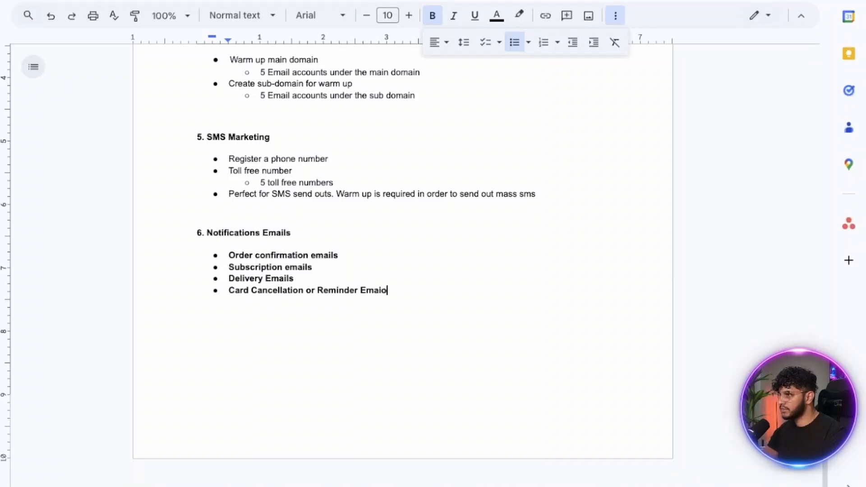
key(BackSpace)
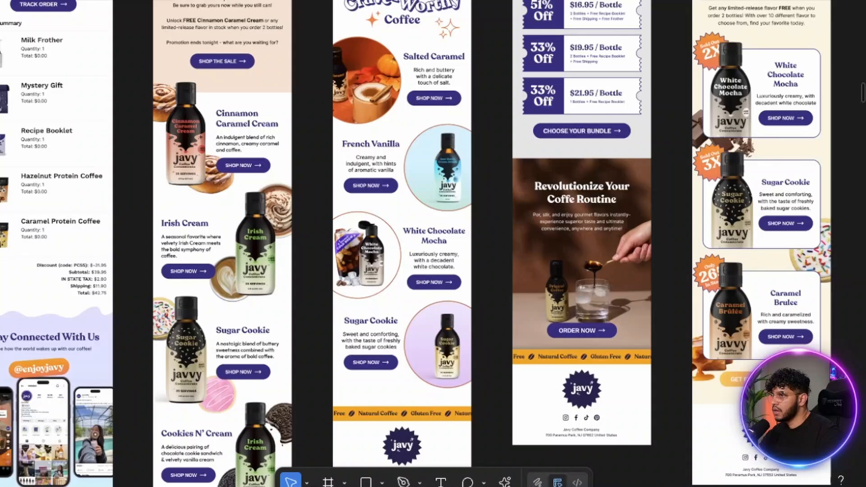
- Examine the Javy reference email designs in Figma, including a close view of the order-shipped notification email
scroll(371, 244, down, 3)
scroll(370, 243, up, 5)
scroll(433, 244, right, 5)
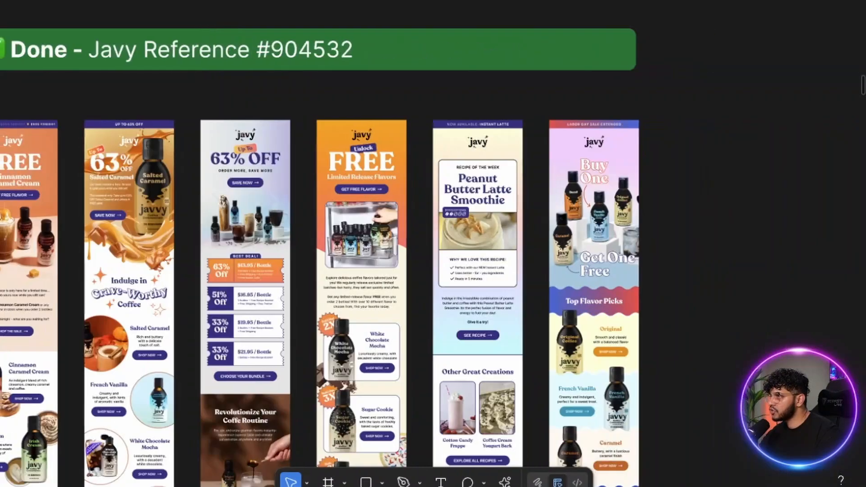
scroll(433, 244, left, 10)
scroll(434, 243, right, 4)
scroll(194, 250, up, 6)
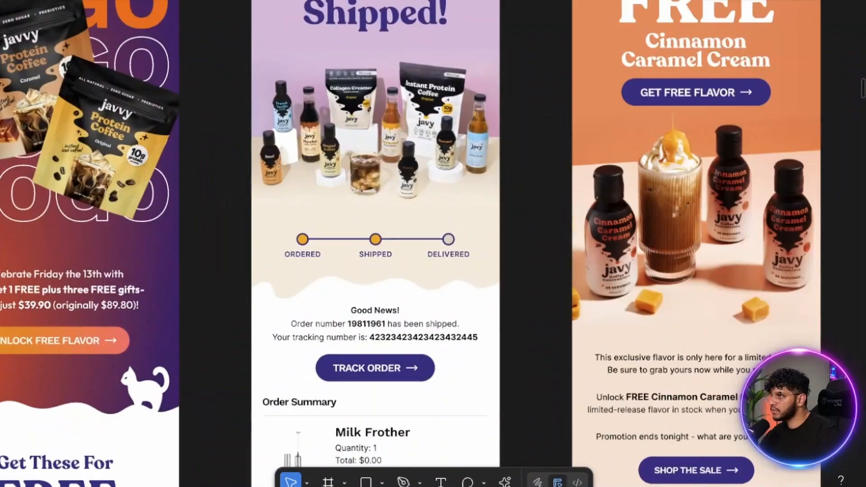
- Examine the full Javy order-shipped email design, from its header and shipping progress tracker through the order summary to the social media footer
scroll(368, 244, up, 5)
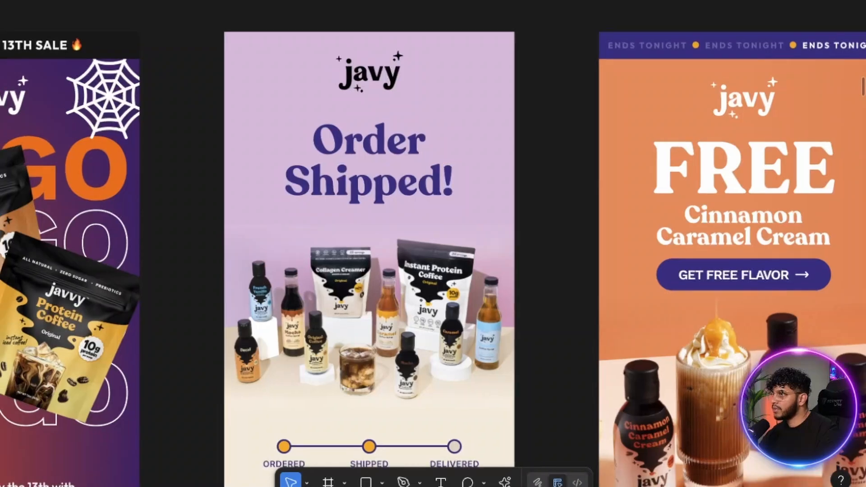
scroll(387, 244, down, 3)
scroll(388, 174, down, 2)
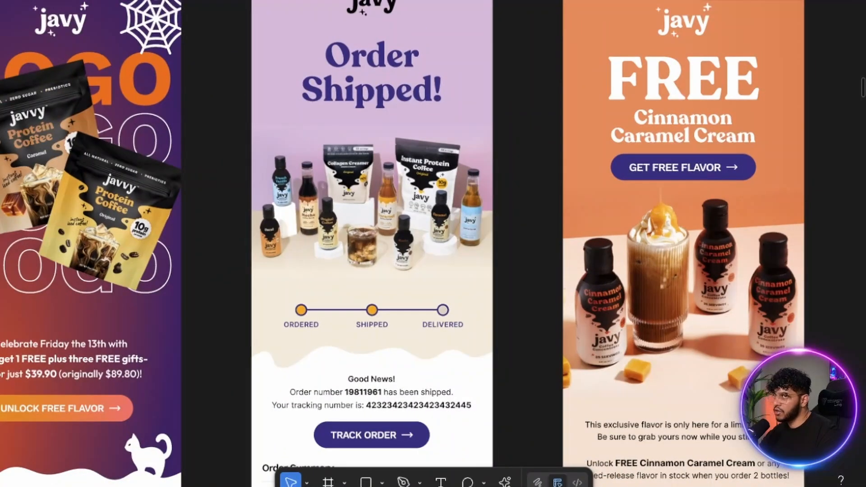
scroll(402, 244, up, 1)
scroll(402, 244, up, 1)
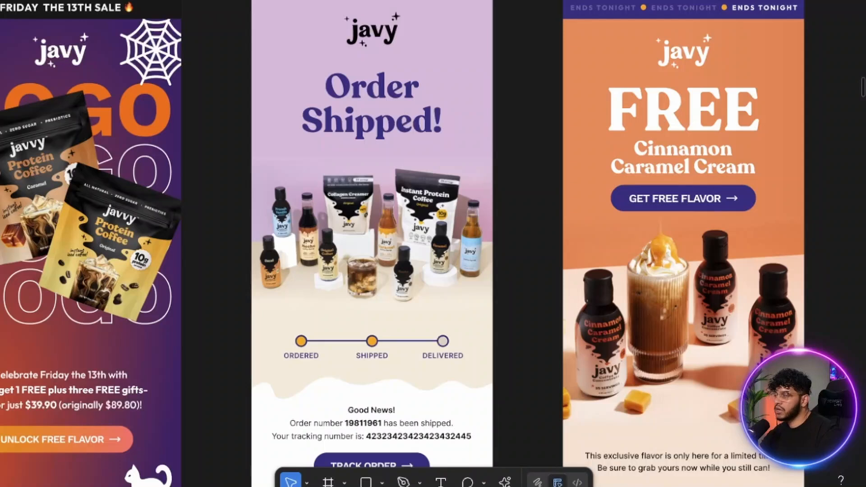
scroll(403, 244, down, 1)
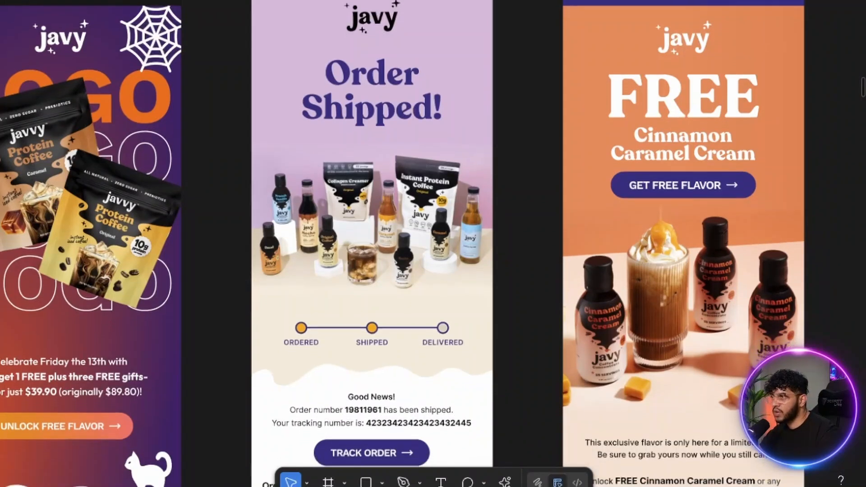
scroll(403, 244, down, 4)
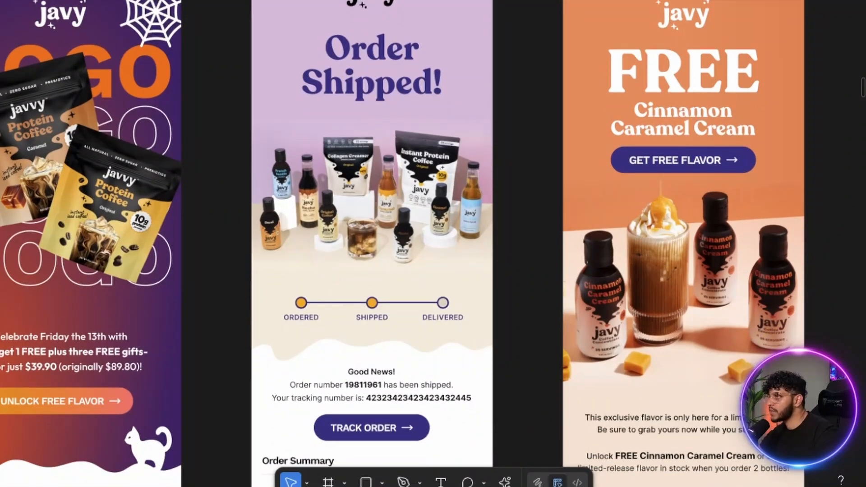
scroll(402, 244, down, 20)
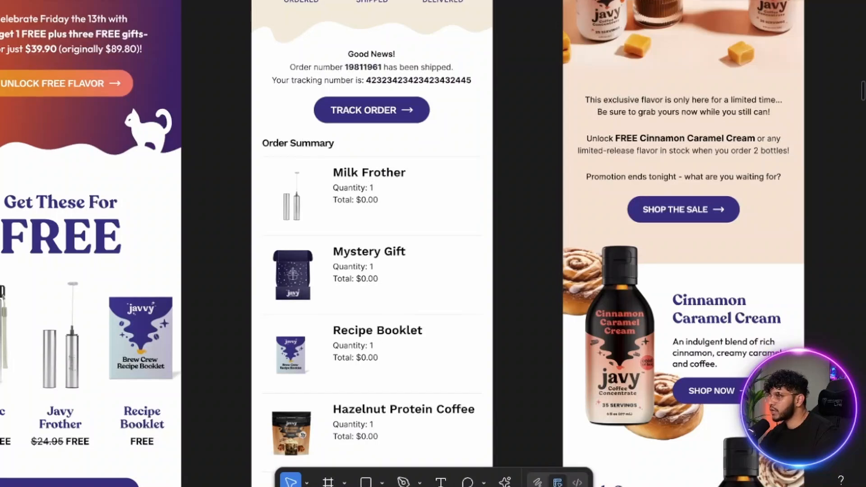
scroll(402, 244, down, 20)
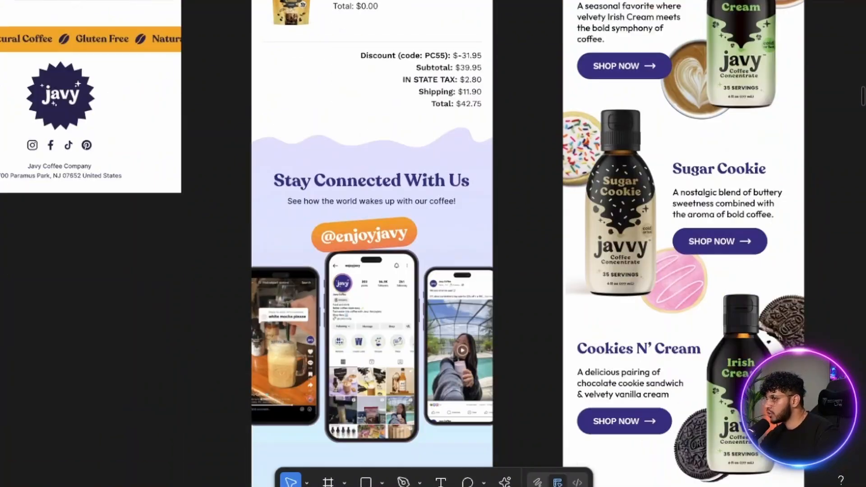
scroll(403, 244, down, 12)
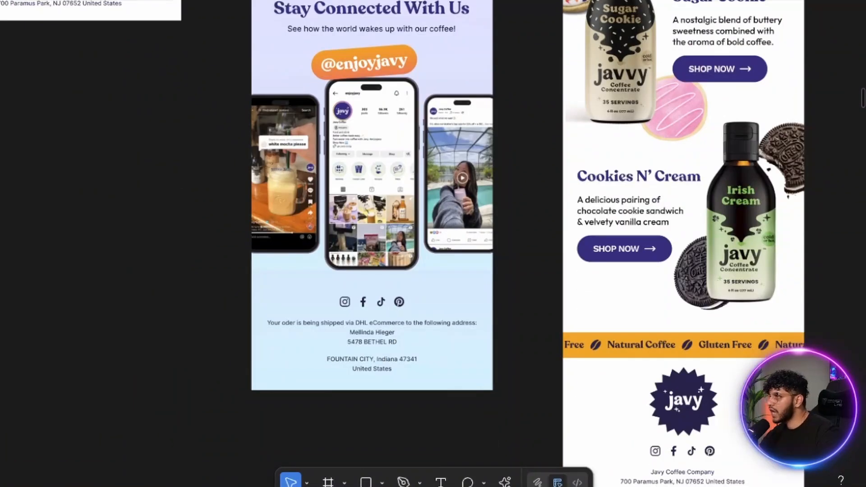
scroll(403, 244, up, 20)
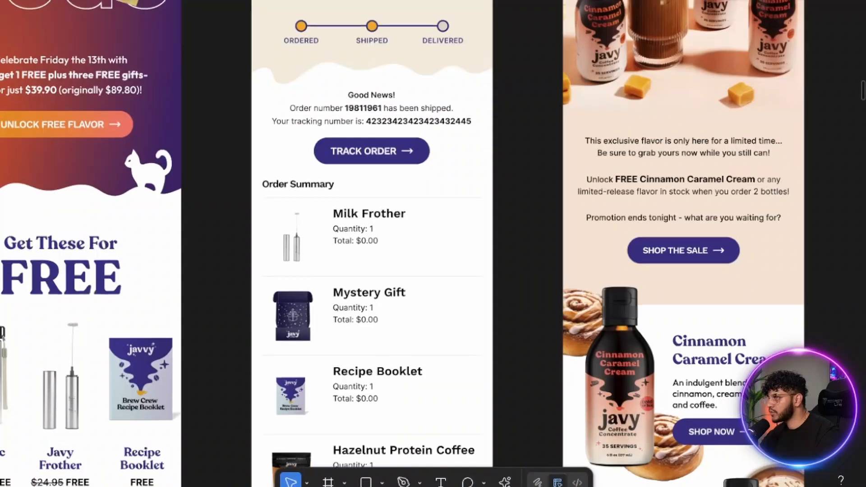
scroll(403, 243, up, 20)
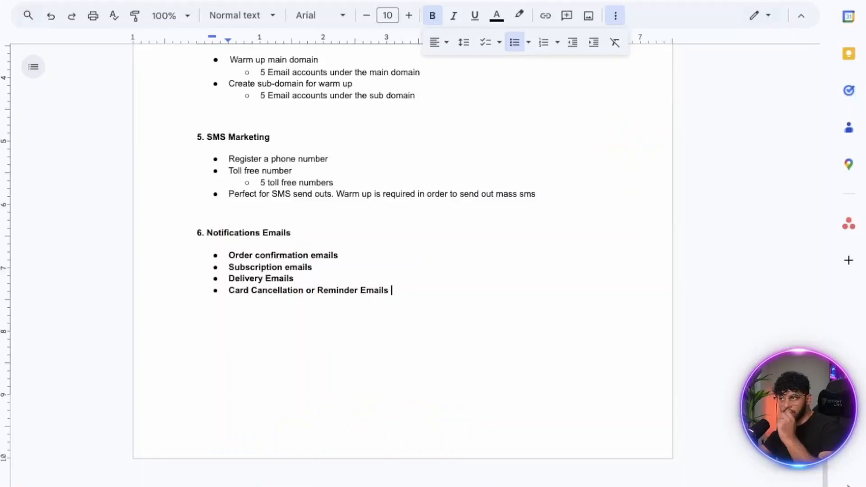
- In the Google Docs plan, remove the bold formatting from all four bullets under the Notifications Emails heading and reselect them
drag(393, 292, 234, 268)
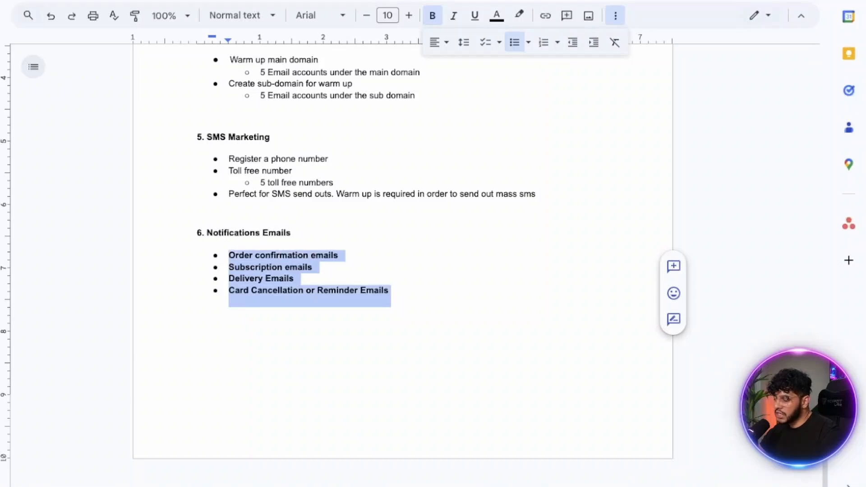
key(ctrl+b)
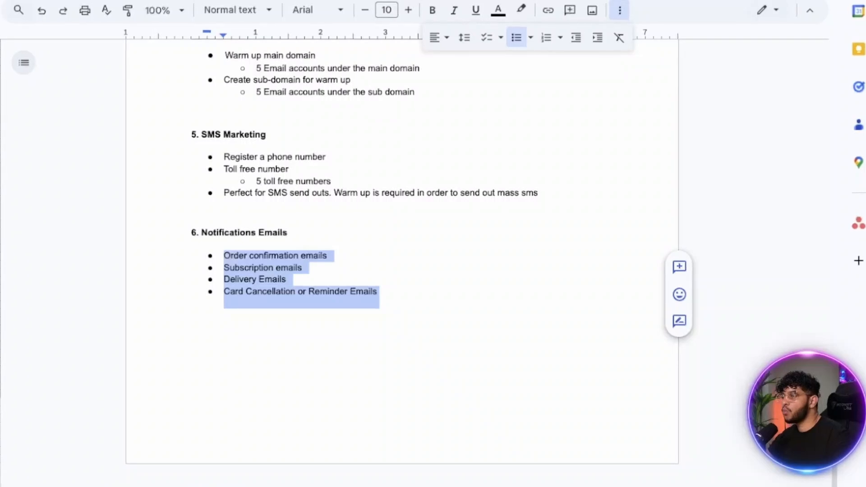
click(290, 279)
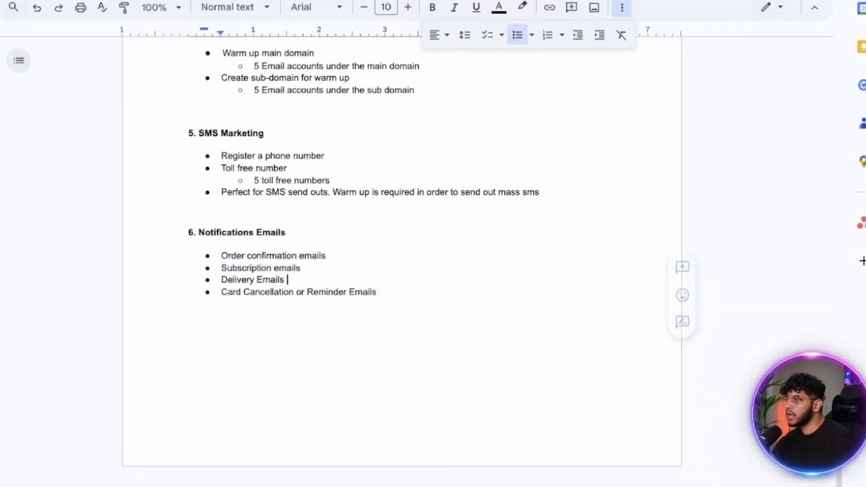
drag(381, 293, 220, 256)
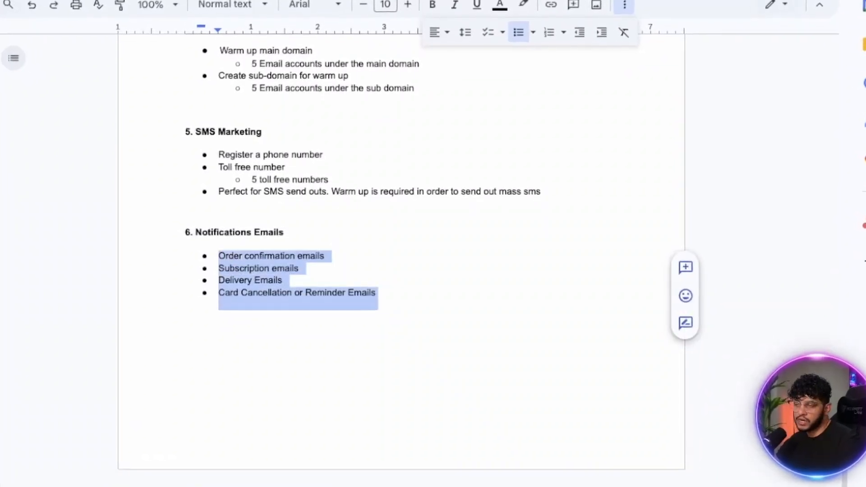